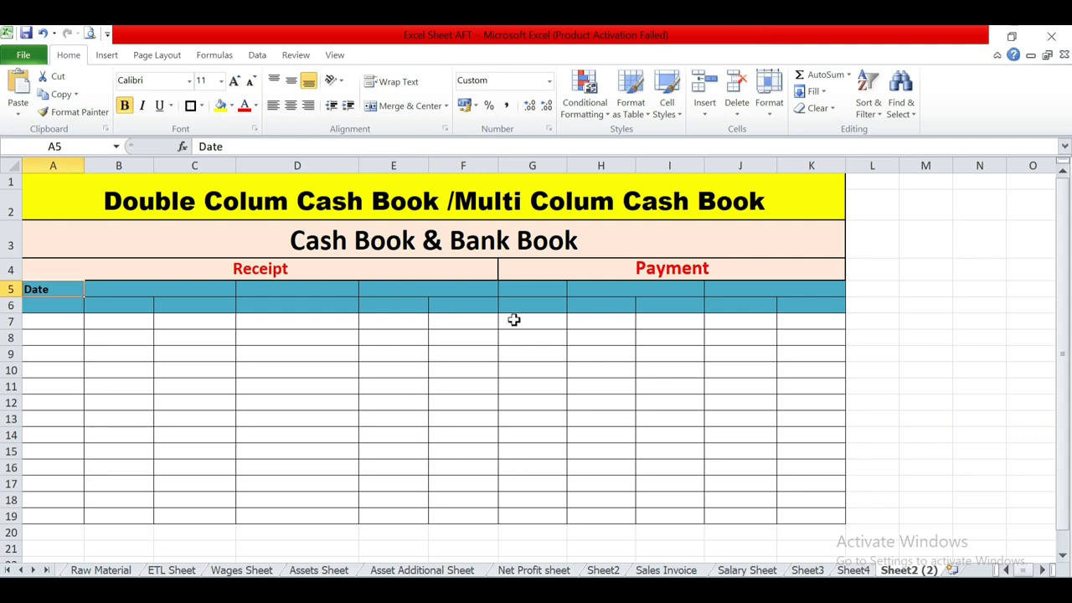
Step: Examine the cash and bank balances and the April transactions in the Ruff workbook that belong in the blank cash book
{"action": "left_click", "coordinate": [514, 321]}
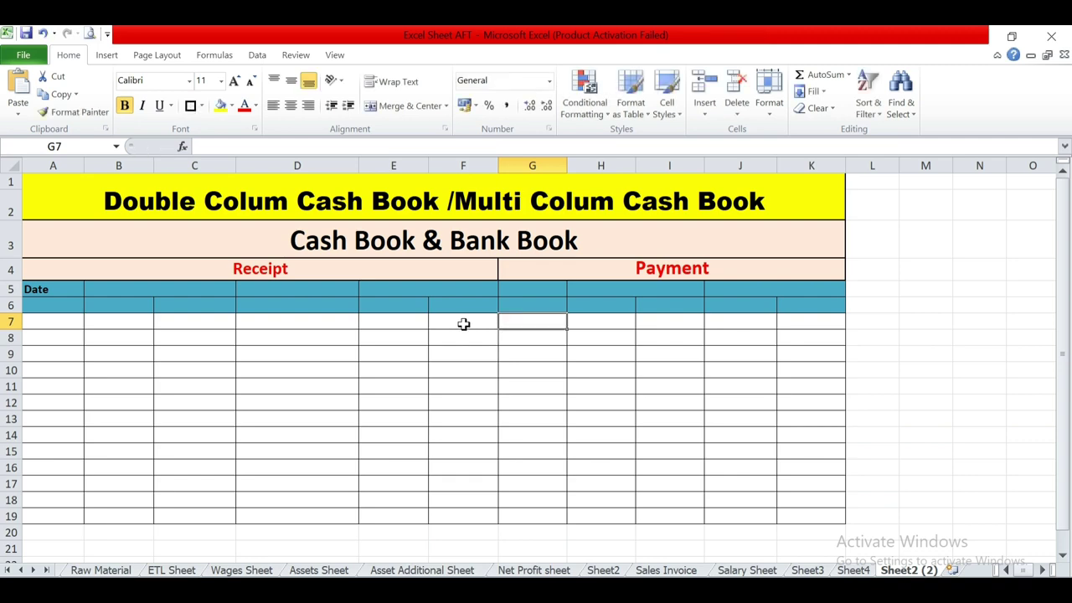
{"action": "key", "text": "alt+Tab"}
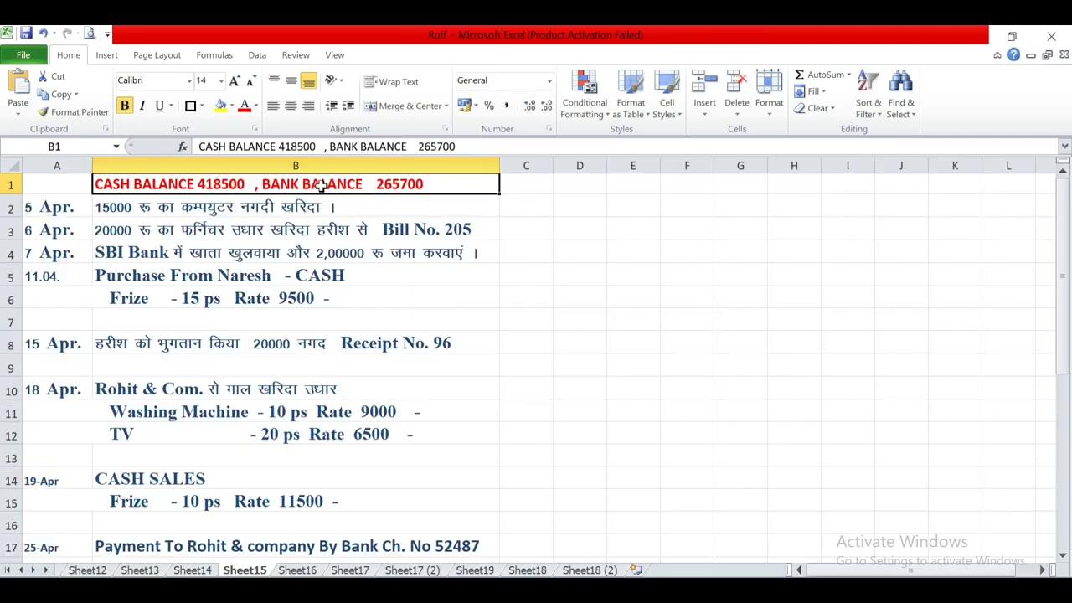
{"action": "key", "text": "alt+Tab"}
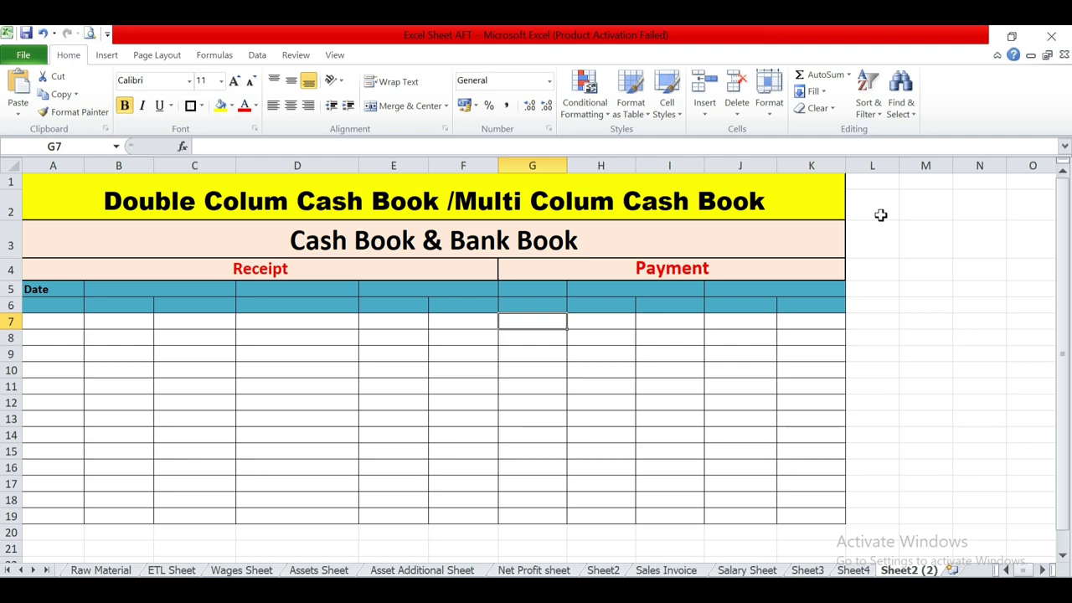
{"action": "key", "text": "Down"}
{"action": "key", "text": "Down"}
{"action": "key", "text": "Up"}
{"action": "key", "text": "Up"}
{"action": "key", "text": "Left"}
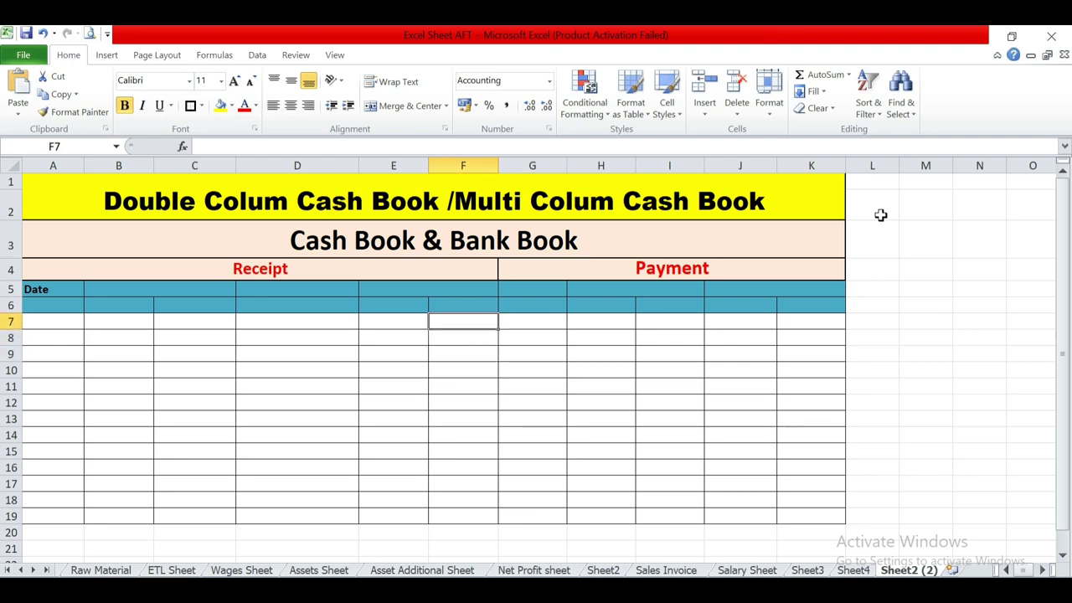
{"action": "key", "text": "alt+Tab"}
{"action": "key", "text": "alt+Tab"}
{"action": "key", "text": "Down"}
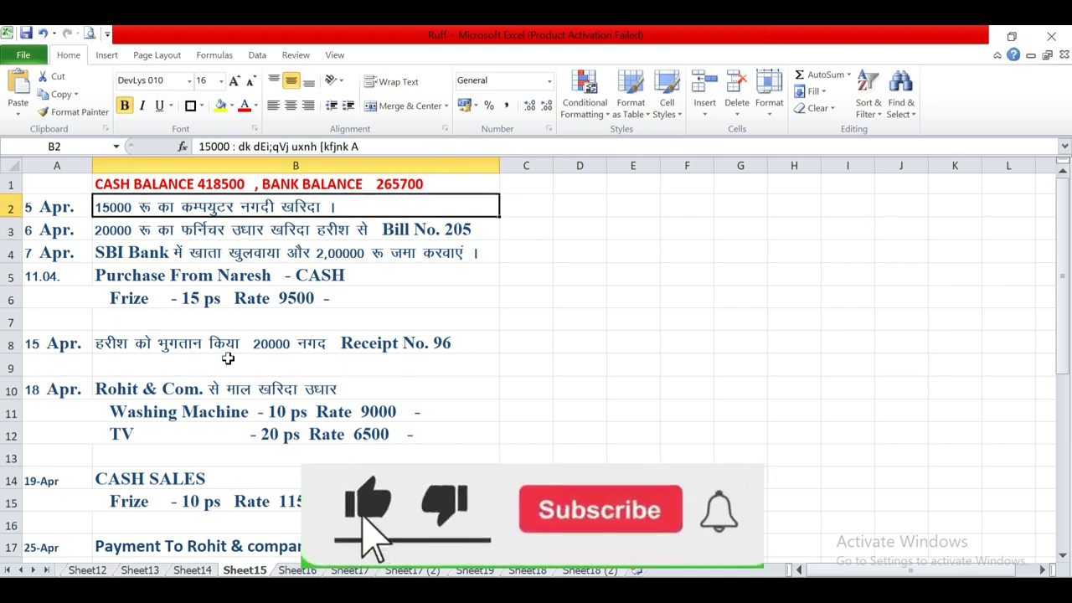
{"action": "scroll", "coordinate": [239, 302], "scroll_direction": "down", "scroll_amount": 7}
{"action": "scroll", "coordinate": [239, 301], "scroll_direction": "up", "scroll_amount": 7}
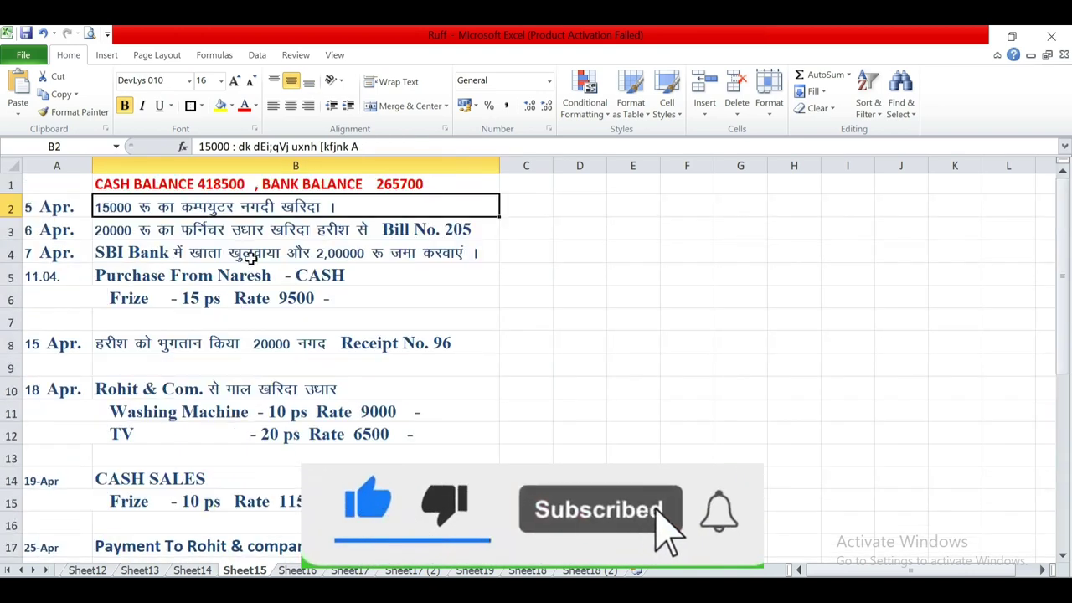
{"action": "key", "text": "alt+Tab"}
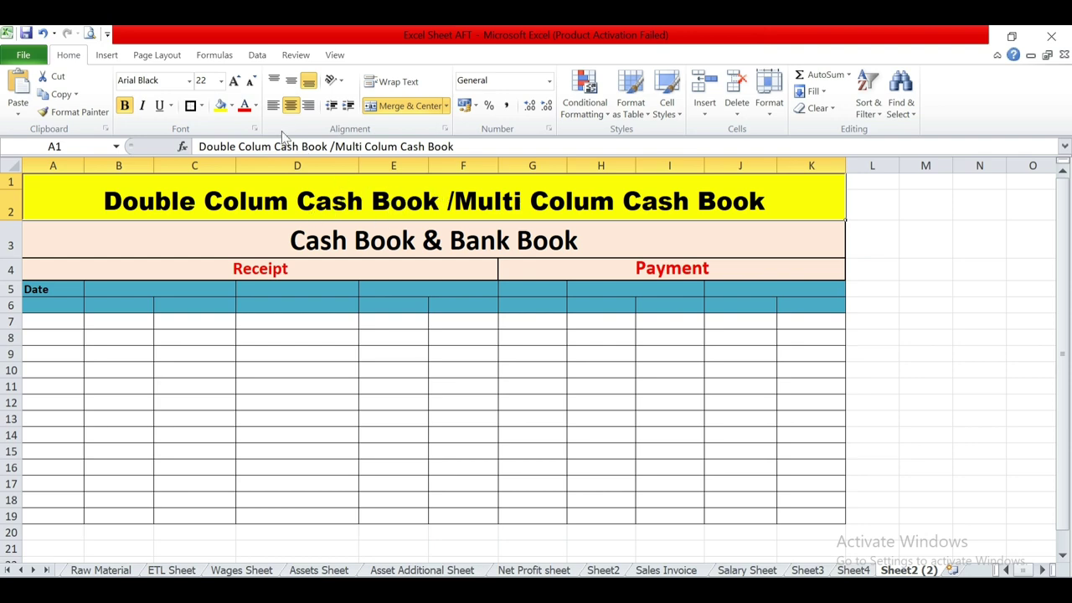
{"action": "left_click", "coordinate": [360, 241]}
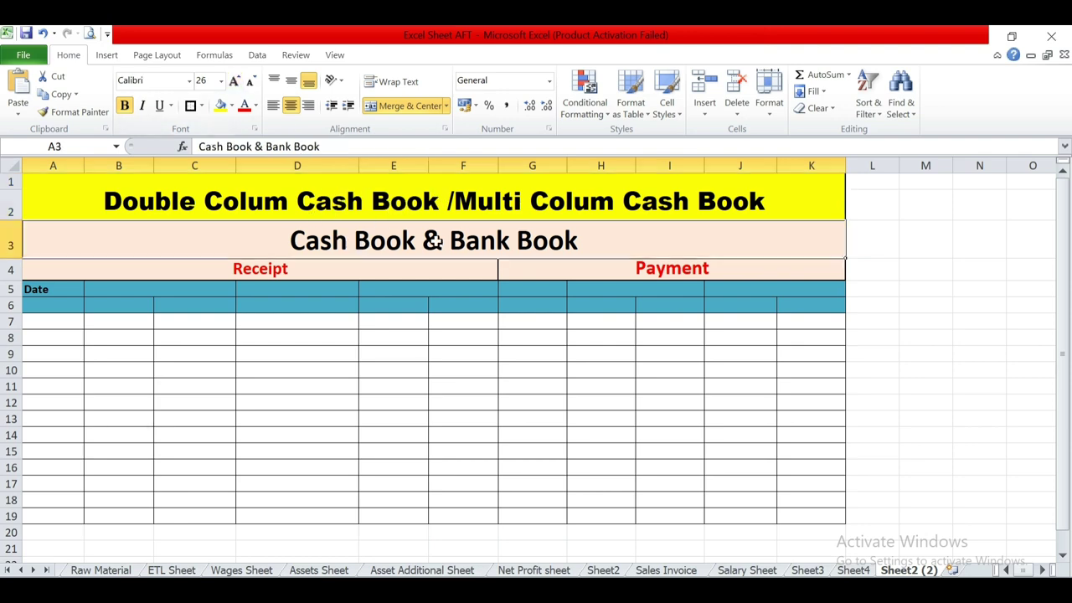
{"action": "double_click", "coordinate": [461, 265]}
{"action": "left_click", "coordinate": [62, 291]}
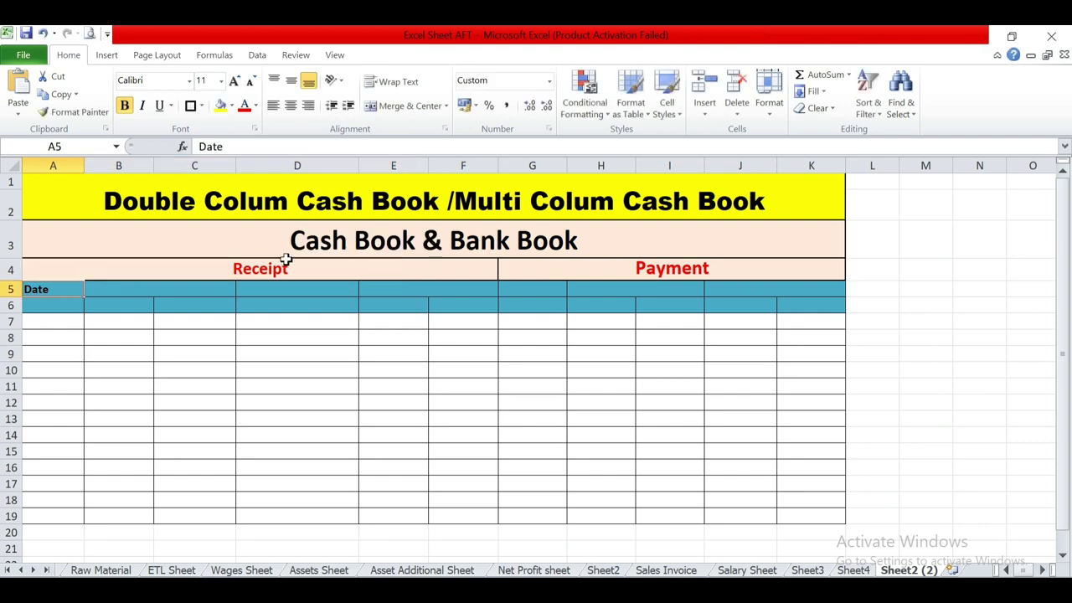
{"action": "left_click", "coordinate": [284, 235]}
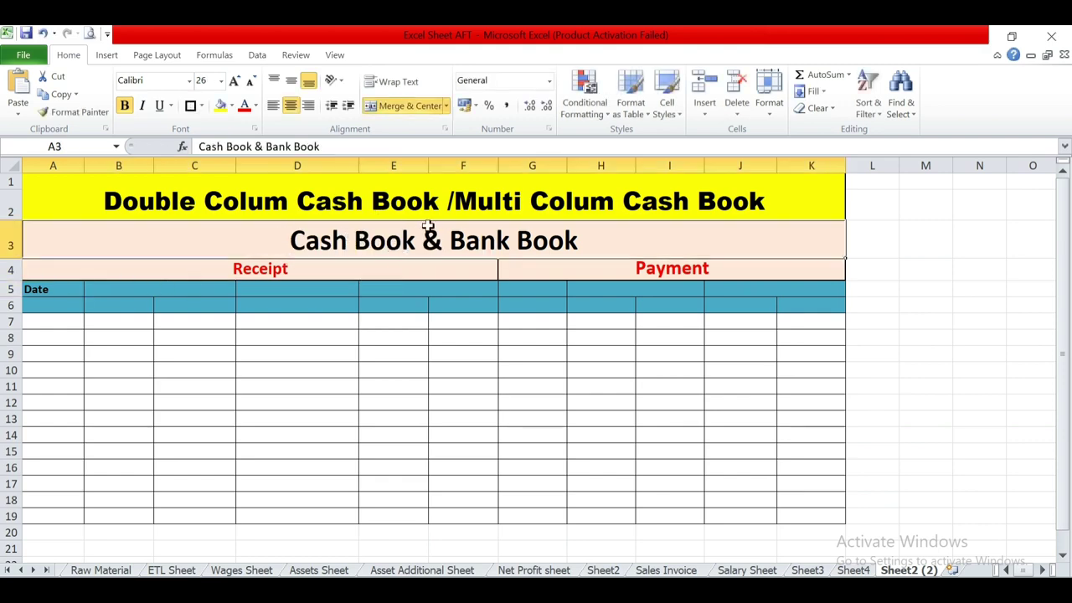
Step: Enter the heading Opening Balance in merged cell B5, next to Date on the Receipt side
{"action": "left_click", "coordinate": [76, 287]}
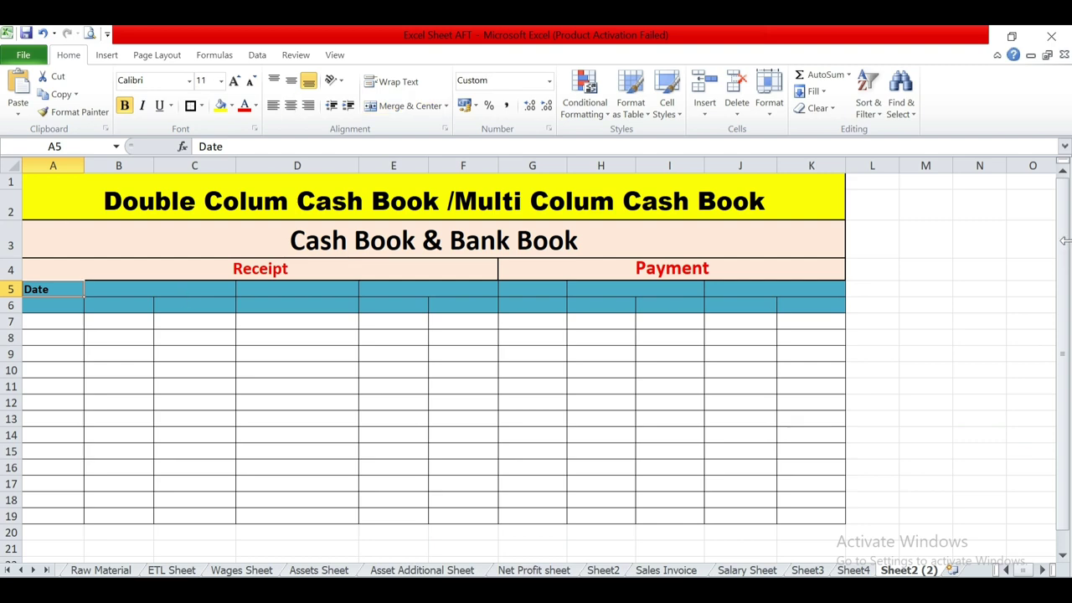
{"action": "key", "text": "Right"}
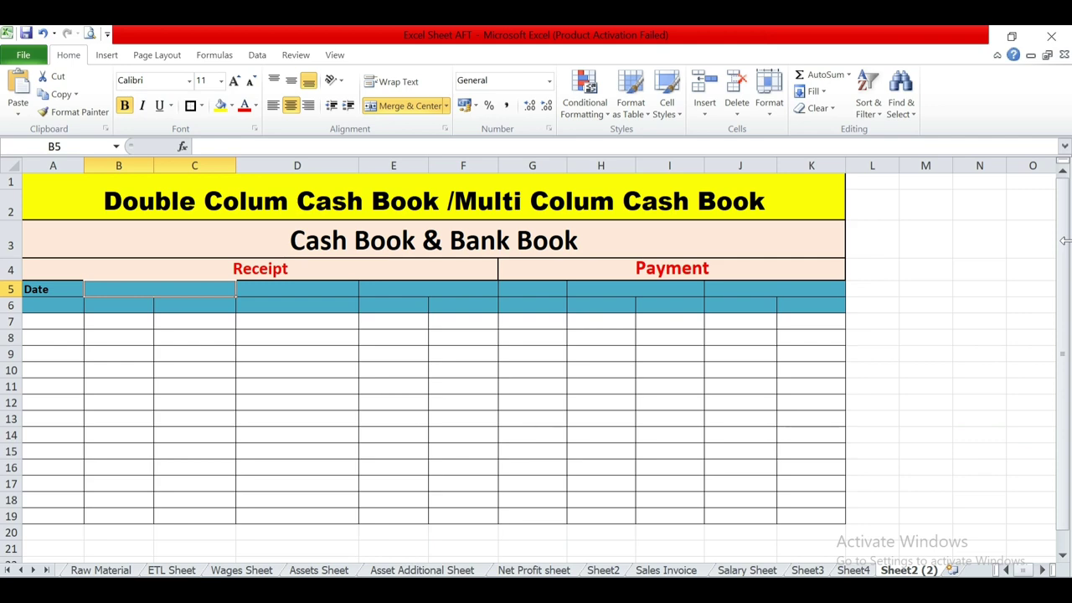
{"action": "type", "text": "Openi"}
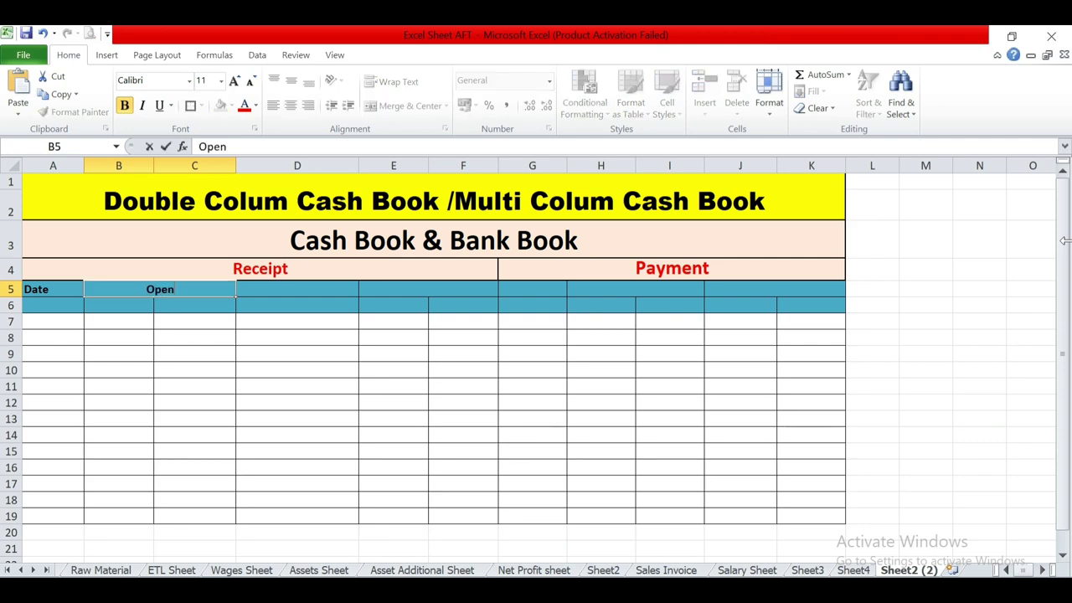
{"action": "key", "text": "BackSpace"}
{"action": "key", "text": "BackSpace"}
{"action": "type", "text": "ning Balance"}
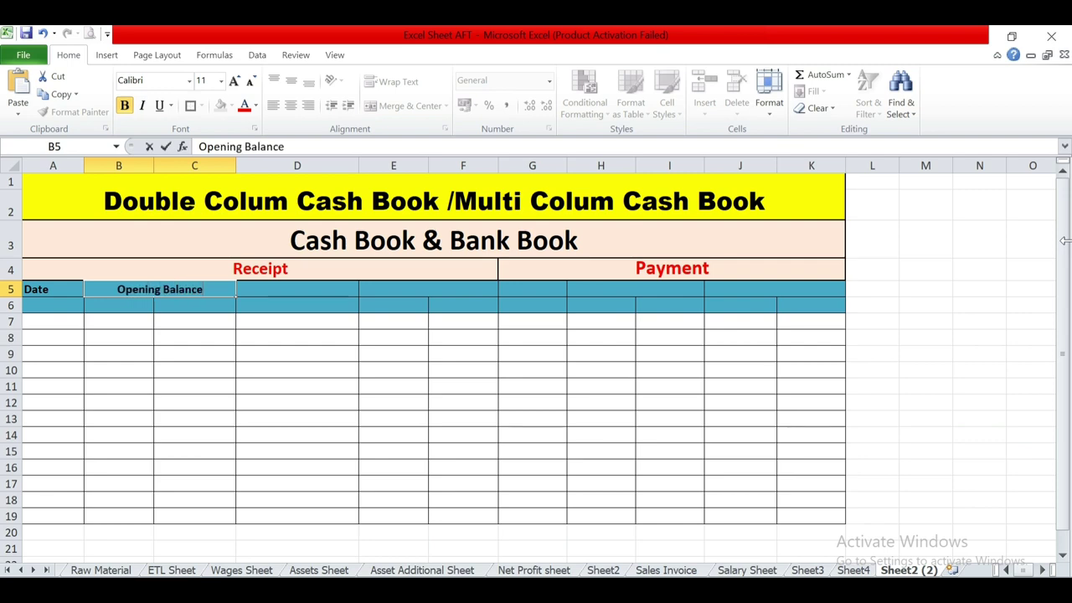
Step: Enter the Receipt headings Particulers in D5 and Amount in merged cell E5
{"action": "key", "text": "Tab"}
{"action": "type", "text": "Parti"}
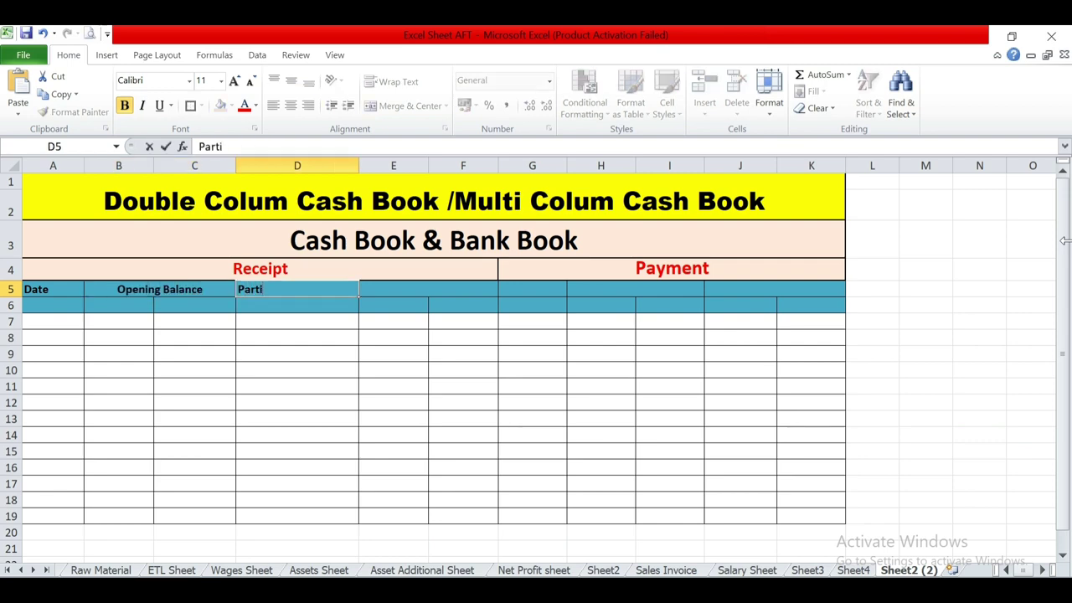
{"action": "type", "text": "culers"}
{"action": "key", "text": "Tab"}
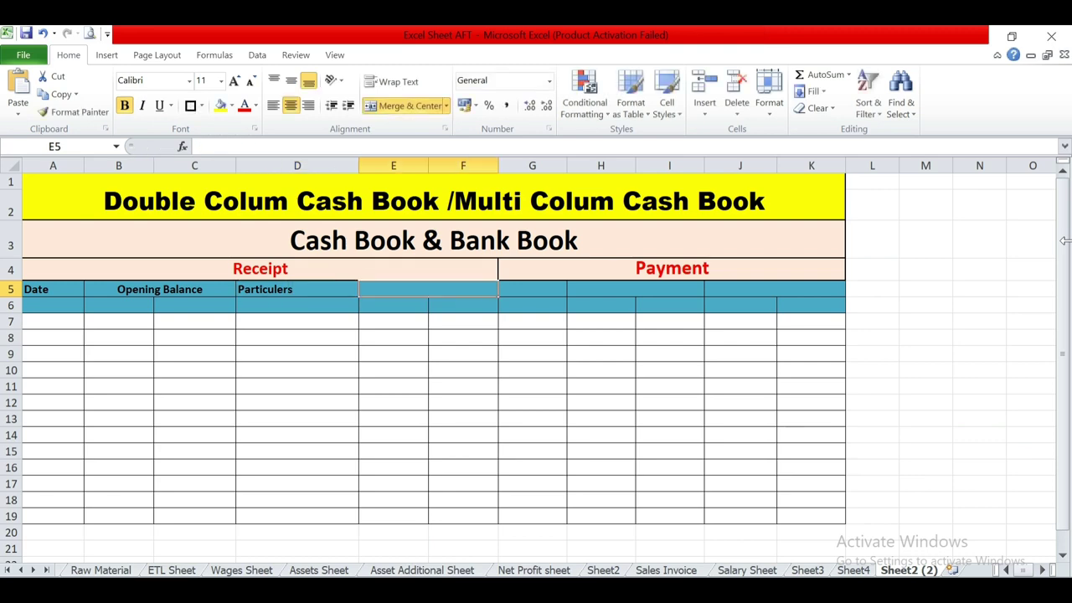
{"action": "type", "text": "Amount"}
{"action": "key", "text": "Left"}
{"action": "key", "text": "Left"}
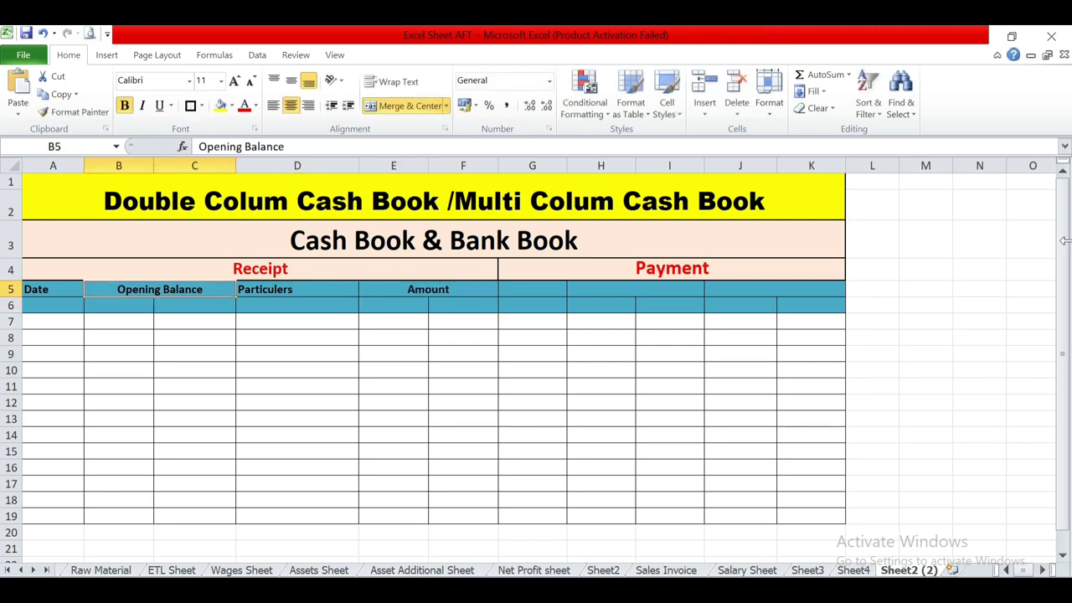
Step: Enter the heading Particulers in G5, the first column of the Payment side
{"action": "key", "text": "Right"}
{"action": "key", "text": "Right"}
{"action": "key", "text": "Right"}
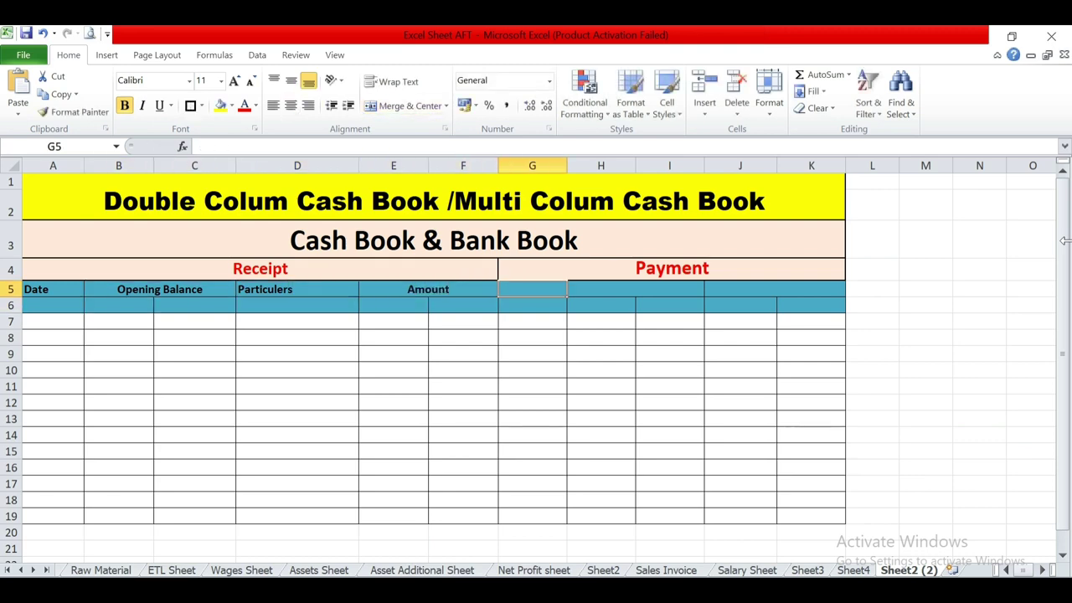
{"action": "type", "text": "Parti"}
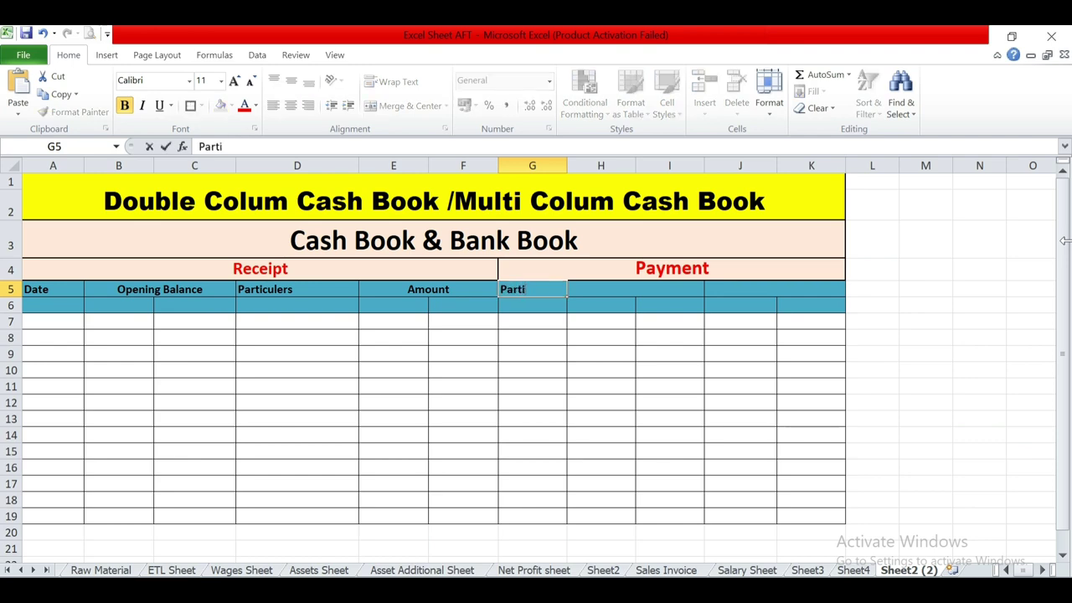
{"action": "type", "text": "culers"}
Step: Enter the Payment headings Amount across H5:I5 and Closing Balance across J5:K5
{"action": "key", "text": "Right"}
{"action": "key", "text": "shift+Right"}
{"action": "key", "text": "alt+h"}
{"action": "type", "text": "mc"}
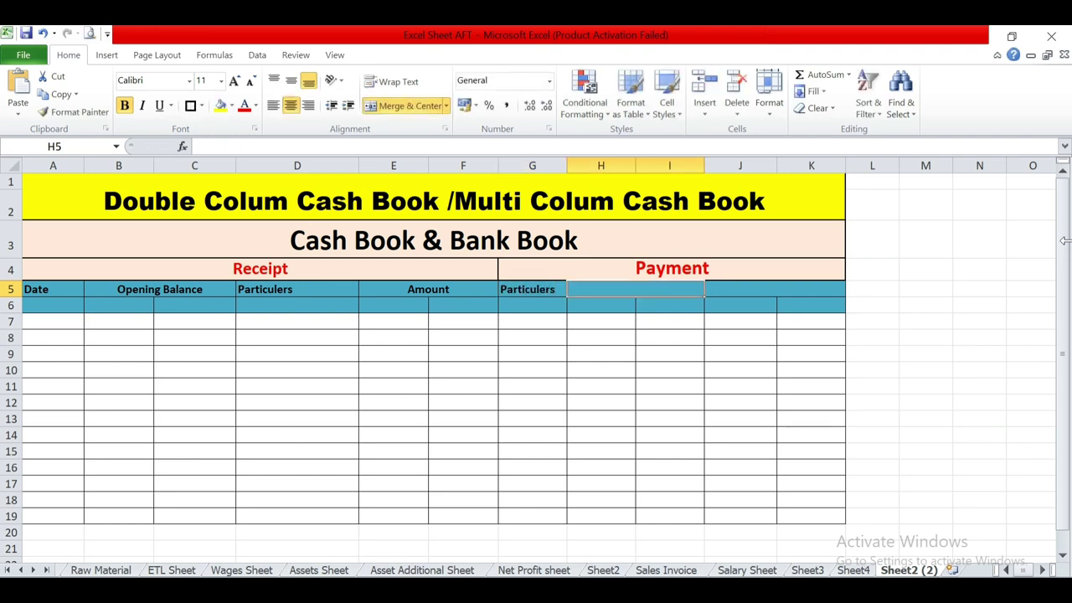
{"action": "type", "text": "Amount"}
{"action": "key", "text": "Right"}
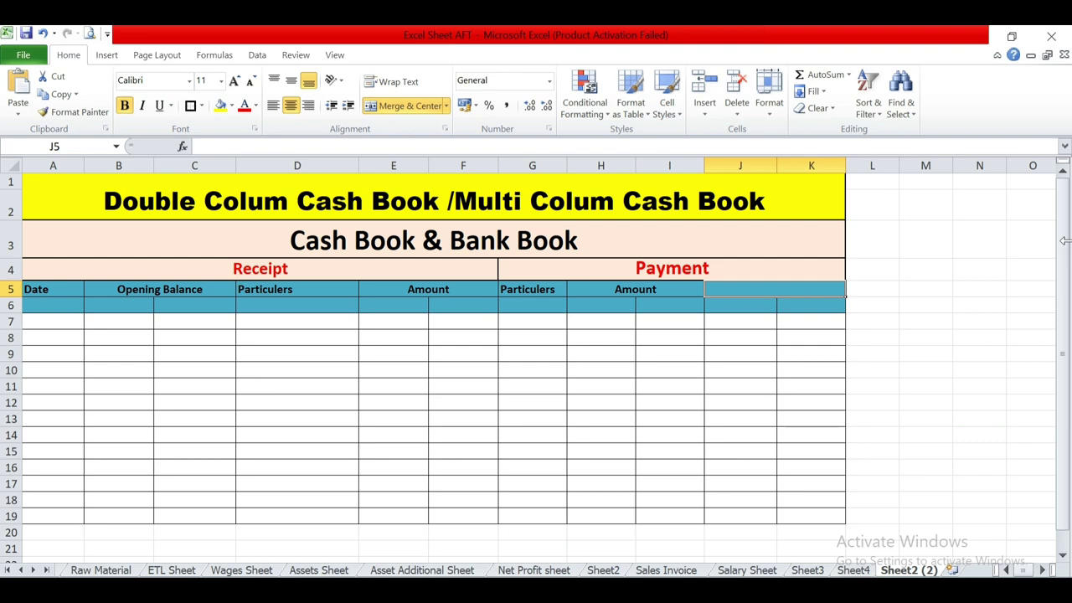
{"action": "type", "text": "Cl"}
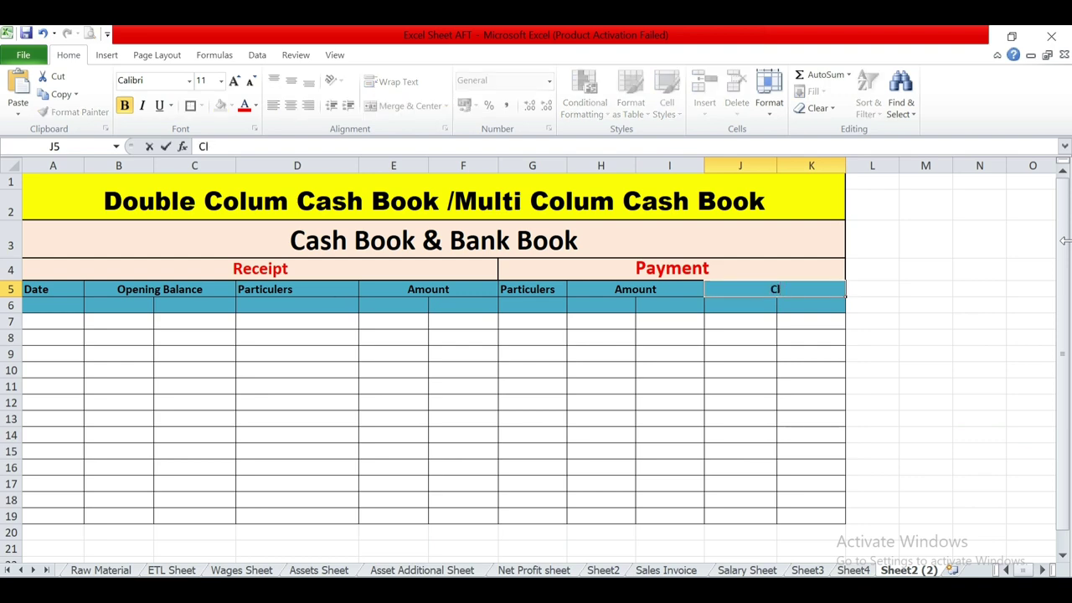
{"action": "type", "text": "osing Balance"}
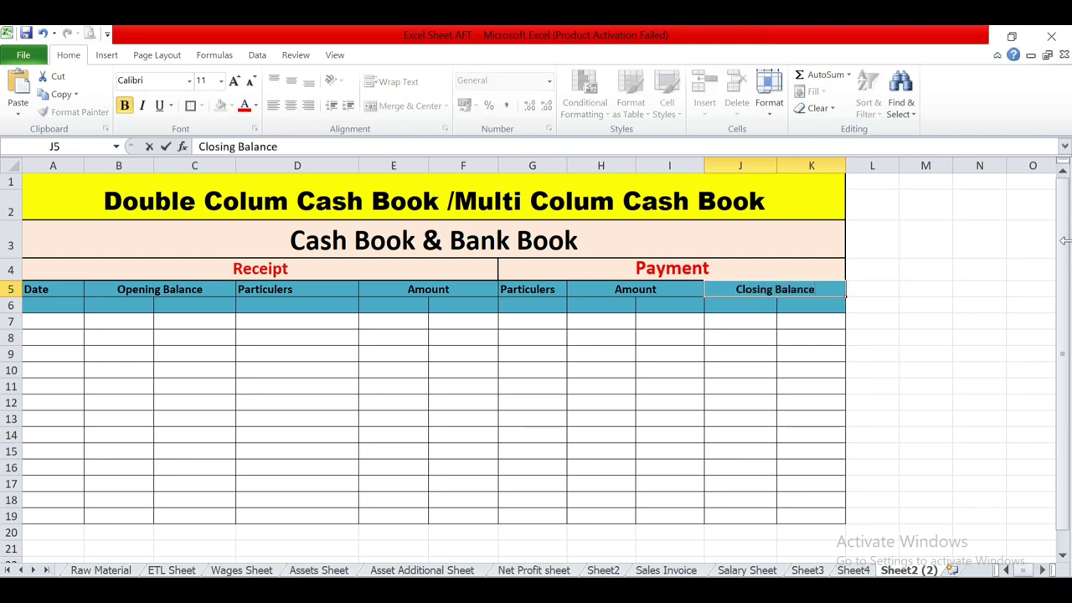
Step: Enter the subheadings Cash in B6 and Bank in C6 under Opening Balance
{"action": "key", "text": "Left"}
{"action": "key", "text": "Left"}
{"action": "key", "text": "Left"}
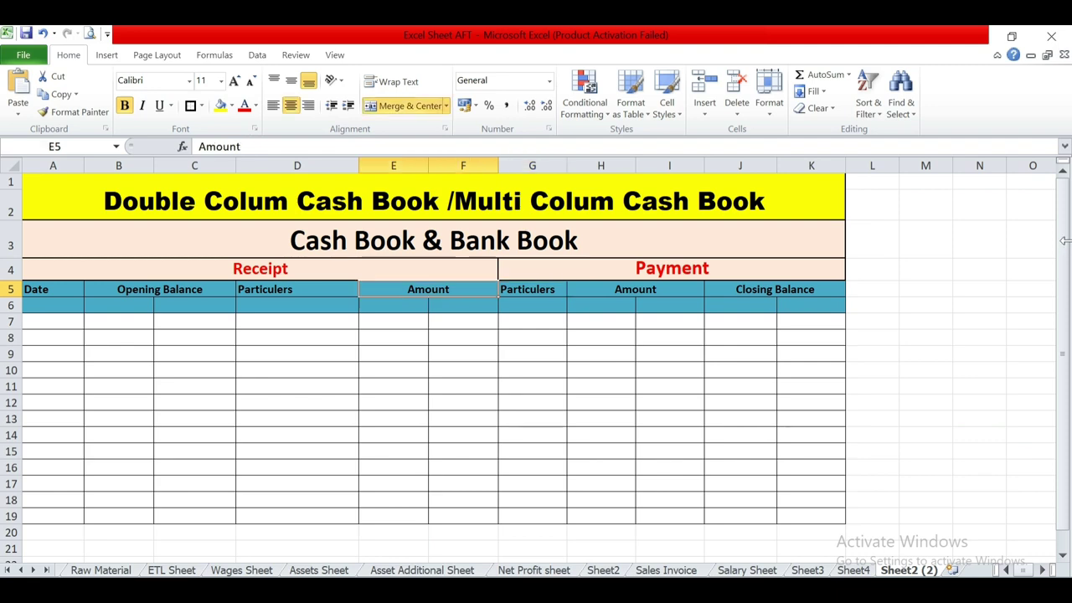
{"action": "key", "text": "Left"}
{"action": "key", "text": "Left"}
{"action": "key", "text": "Down"}
{"action": "key", "text": "Left"}
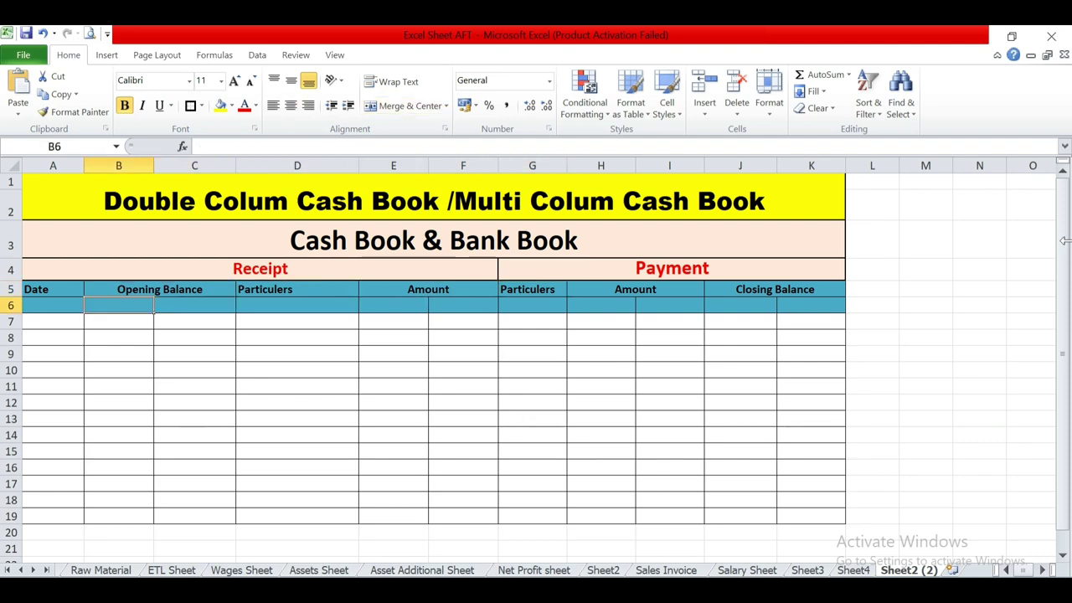
{"action": "type", "text": "Cash"}
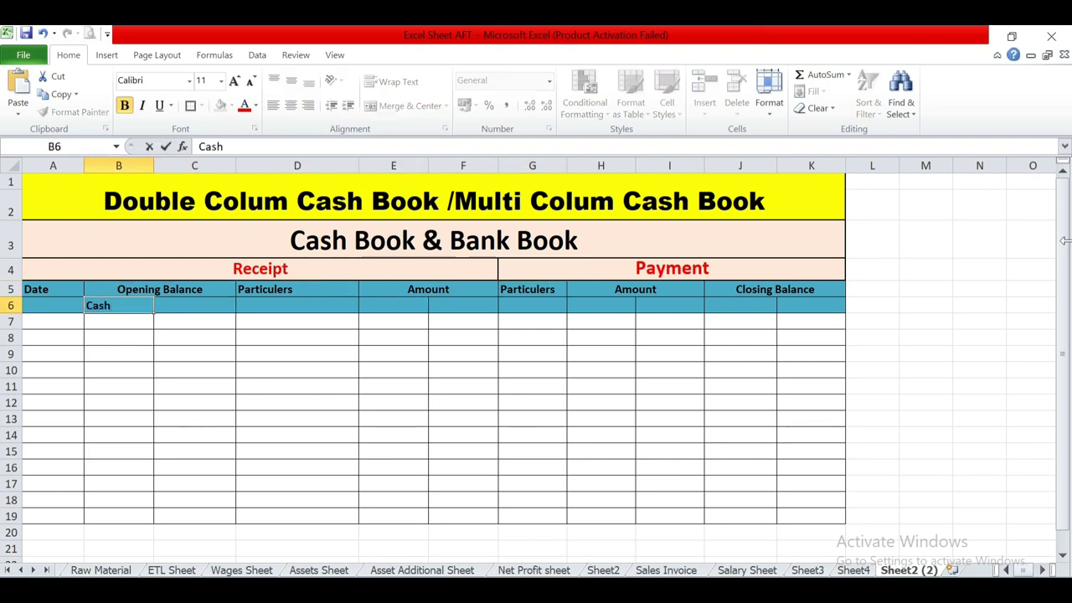
{"action": "key", "text": "Tab"}
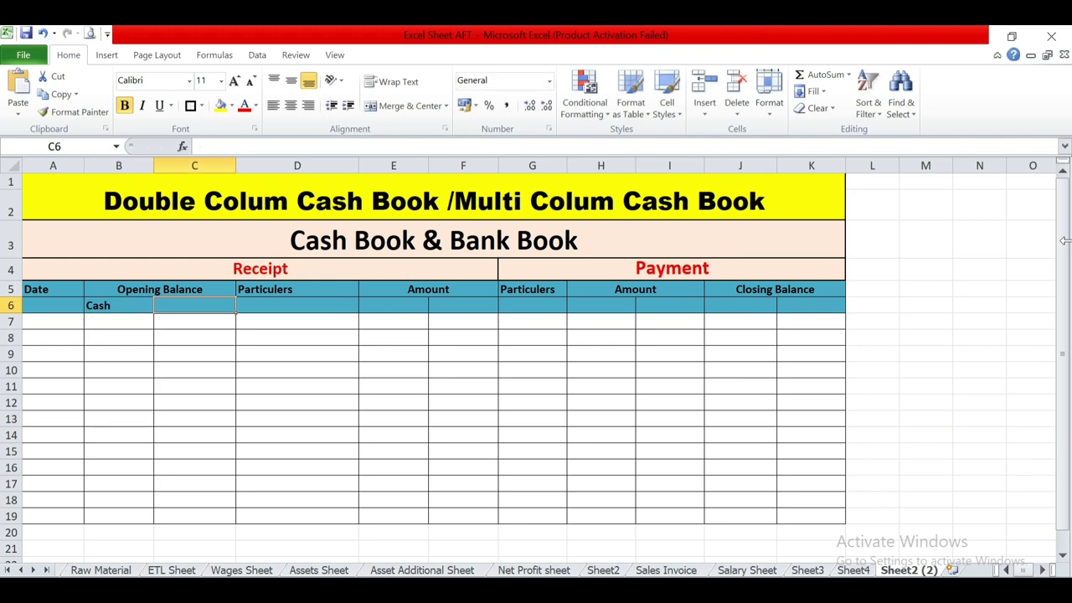
{"action": "key", "text": "Up"}
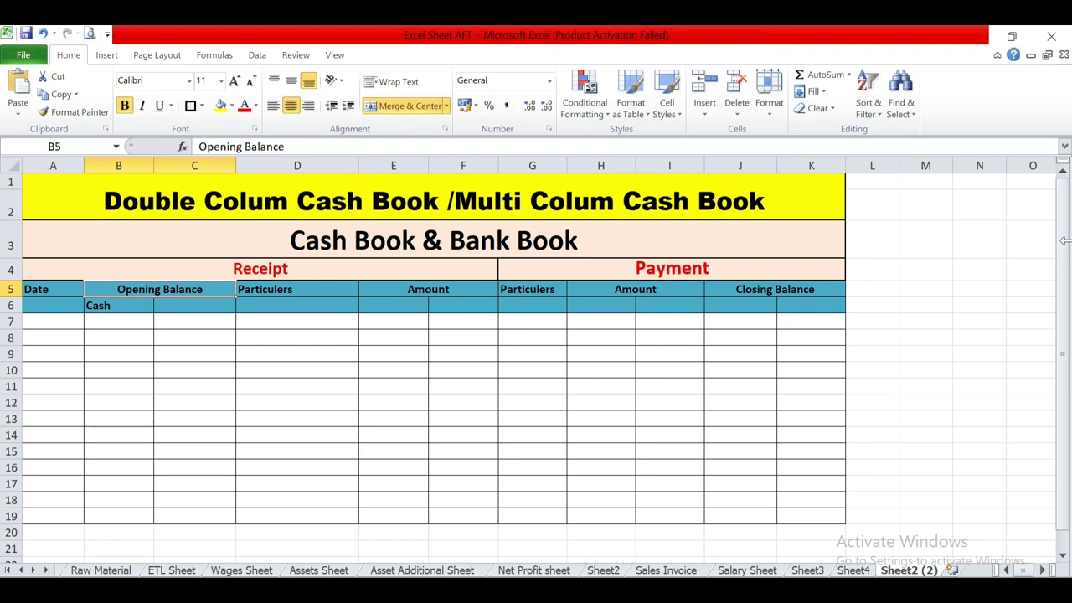
{"action": "key", "text": "Down"}
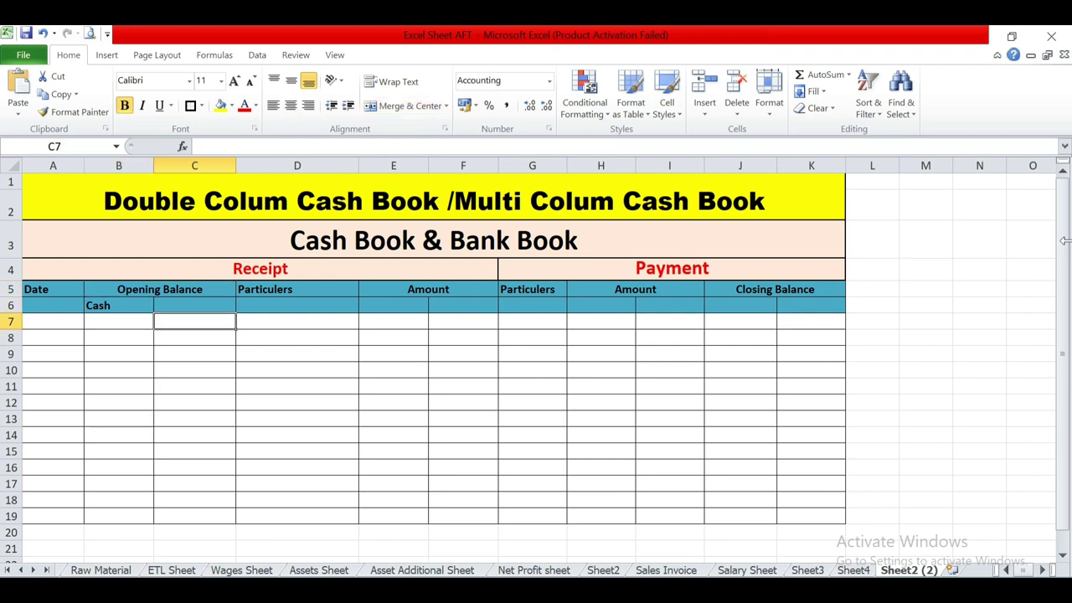
{"action": "type", "text": "Bank"}
{"action": "key", "text": "Tab"}
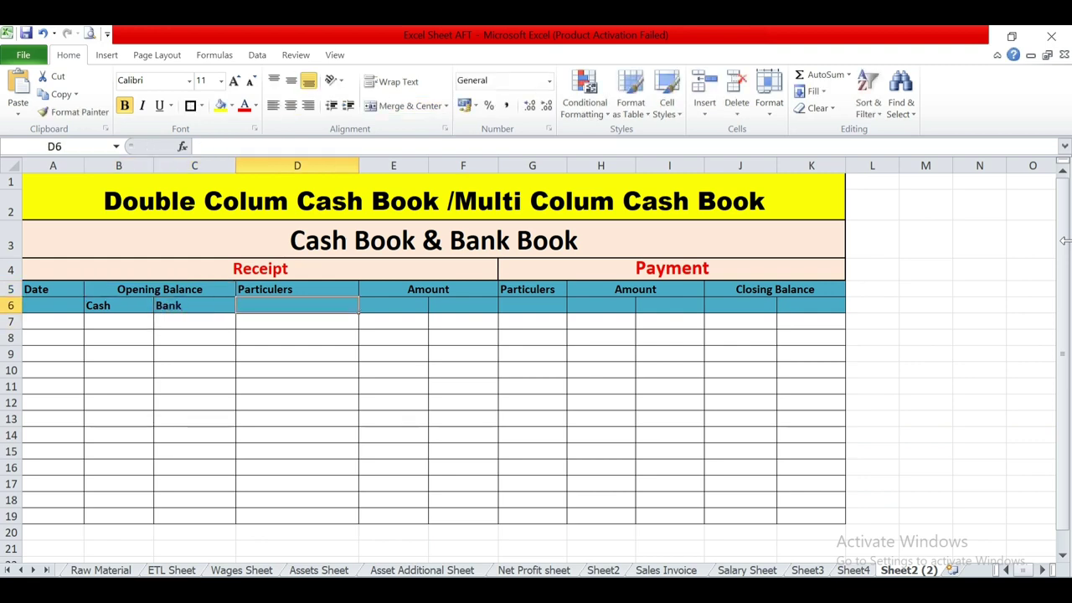
Step: Copy the Cash and Bank subheadings from B6:C6 to E6:F6 under the Receipt Amount heading
{"action": "key", "text": "Left"}
{"action": "key", "text": "Left"}
{"action": "key", "text": "shift+Right"}
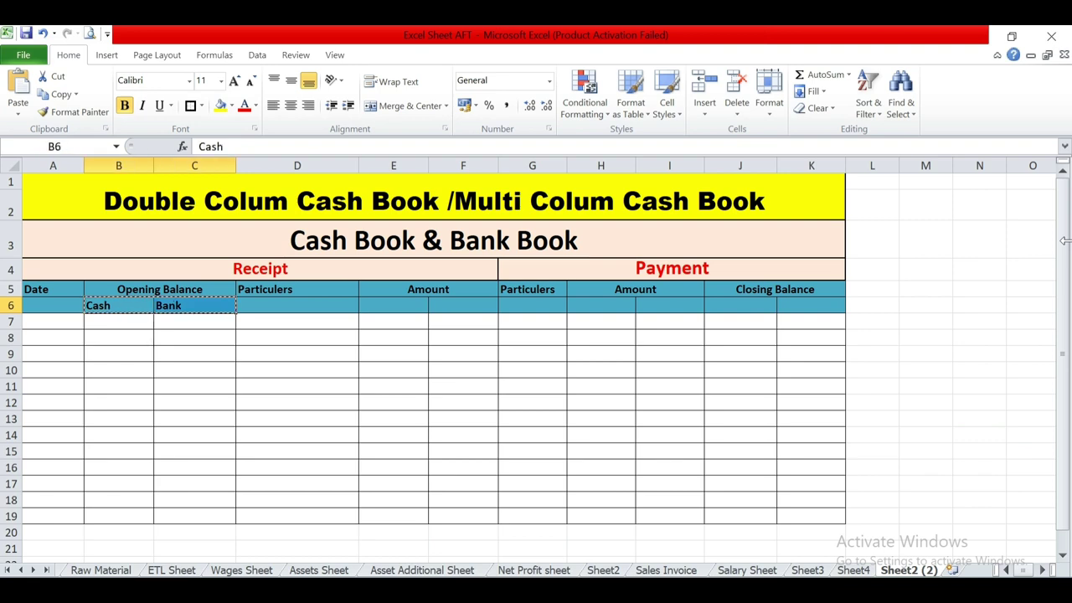
{"action": "key", "text": "Right"}
{"action": "key", "text": "Right"}
{"action": "key", "text": "Right"}
{"action": "key", "text": "ctrl+v"}
Step: Copy the Cash and Bank subheadings to H6:I6 under the Payment Amount and to J6:K6 under Closing Balance
{"action": "key", "text": "ctrl+c"}
{"action": "key", "text": "Right"}
{"action": "key", "text": "Right"}
{"action": "key", "text": "Right"}
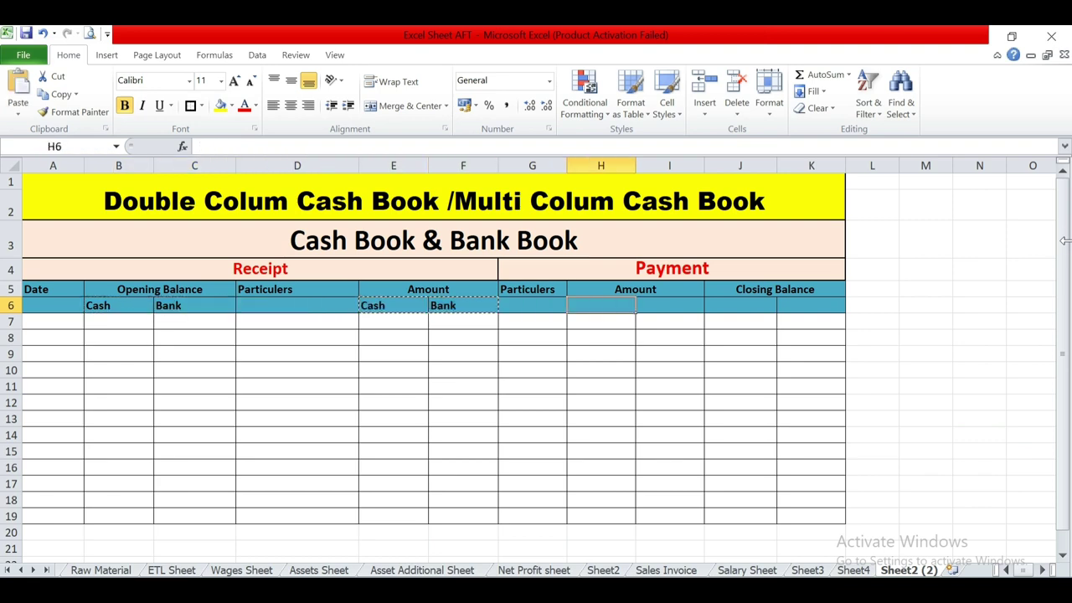
{"action": "key", "text": "ctrl+v"}
{"action": "key", "text": "ctrl+c"}
{"action": "key", "text": "Right"}
{"action": "key", "text": "Right"}
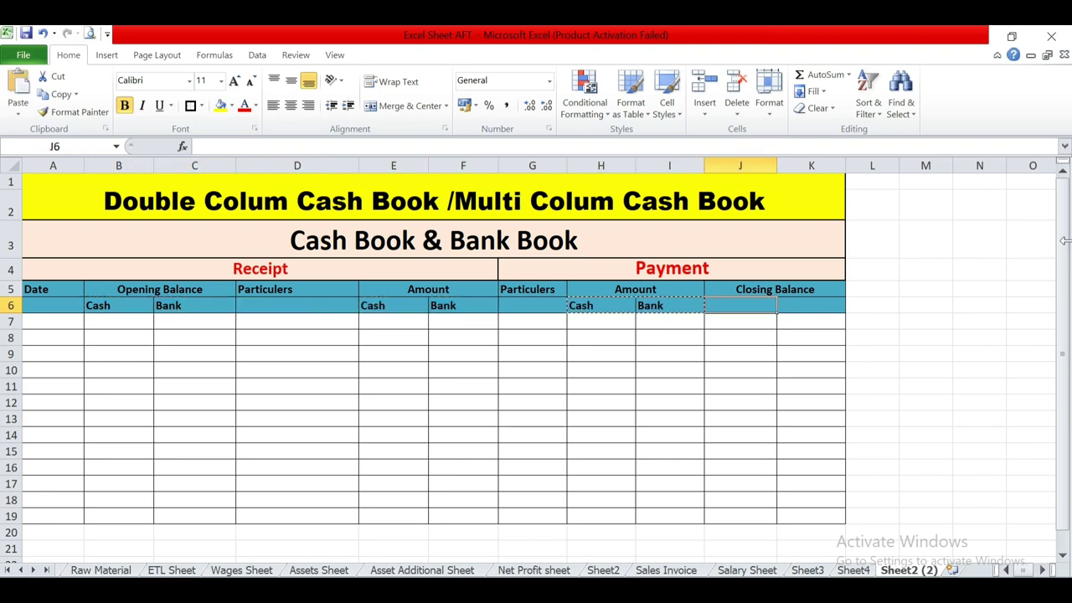
{"action": "key", "text": "ctrl+v"}
{"action": "key", "text": "Escape"}
Step: Enter the date 1-4 in A7 as the first entry of the cash book
{"action": "key", "text": "Down"}
{"action": "key", "text": "Left"}
{"action": "key", "text": "Left"}
{"action": "key", "text": "Left"}
{"action": "key", "text": "Left"}
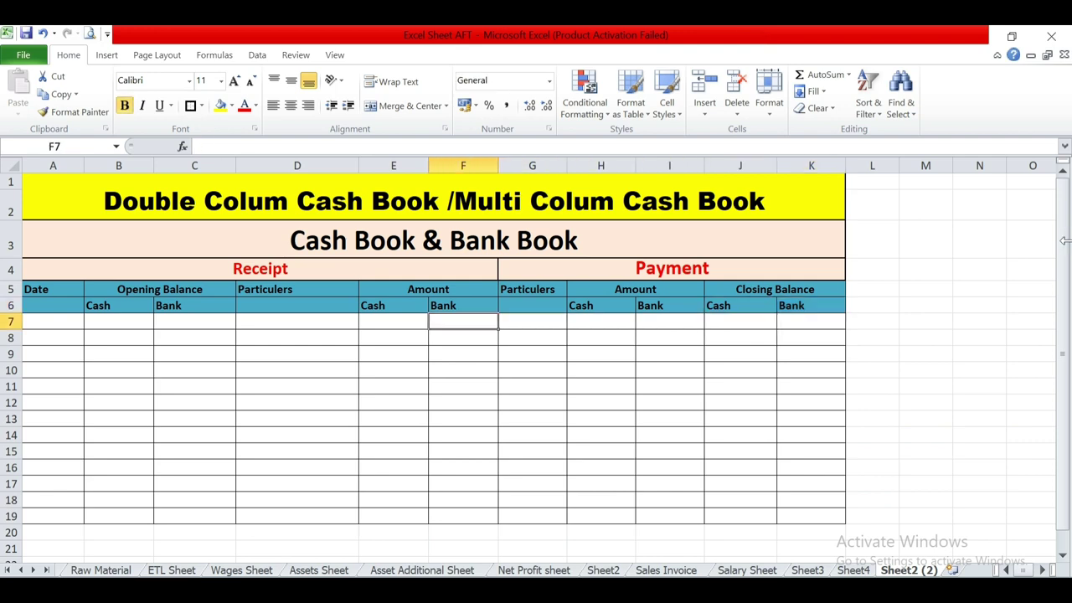
{"action": "key", "text": "Left"}
{"action": "key", "text": "Left"}
{"action": "key", "text": "Left"}
{"action": "key", "text": "Left"}
{"action": "key", "text": "Left"}
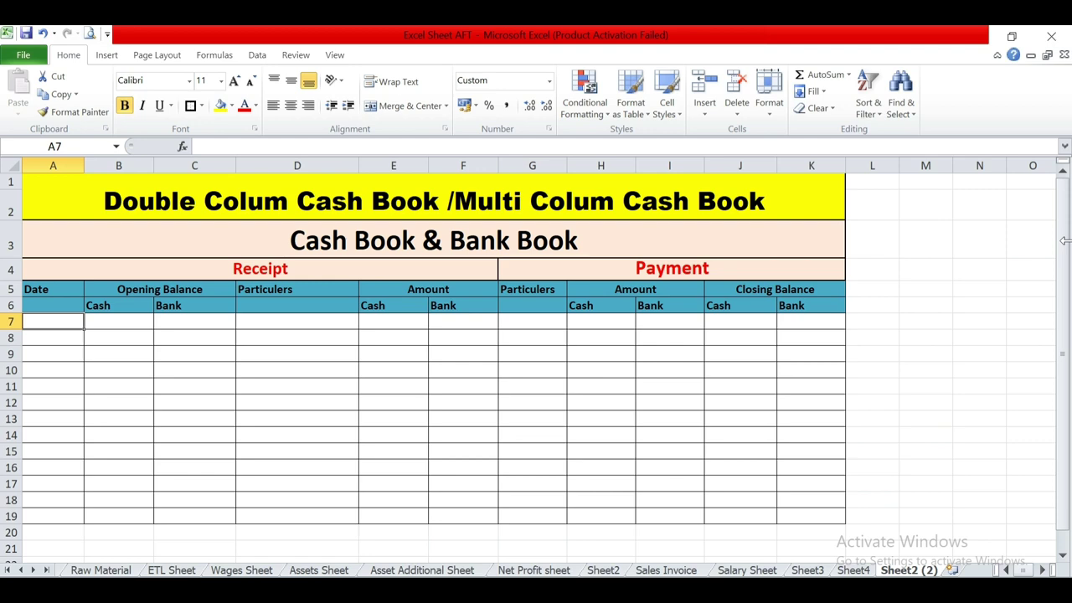
{"action": "key", "text": "alt+Tab"}
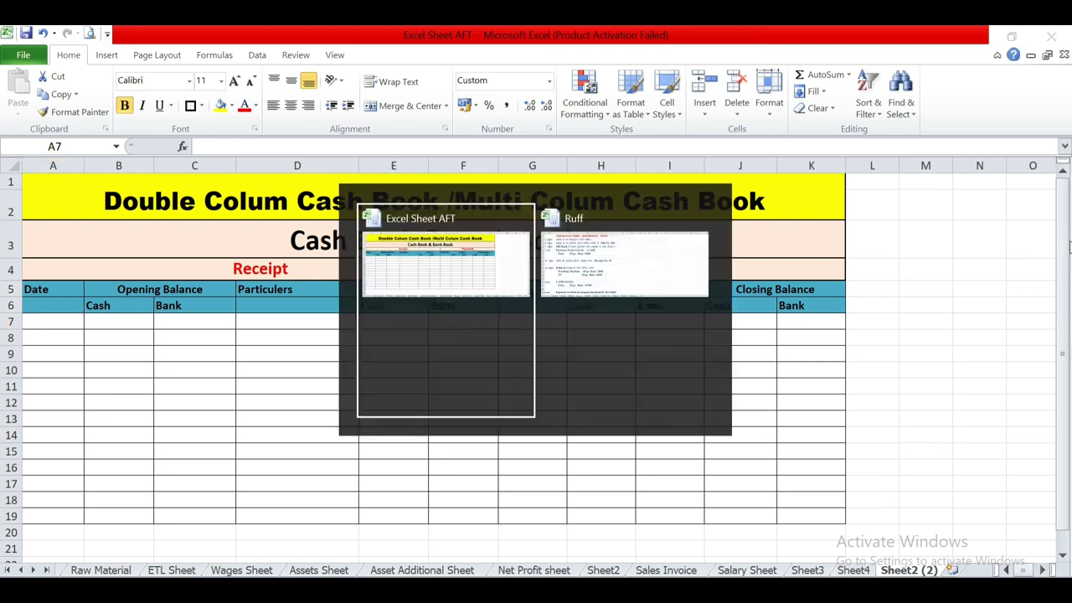
{"action": "type", "text": "1-4"}
{"action": "key", "text": "Tab"}
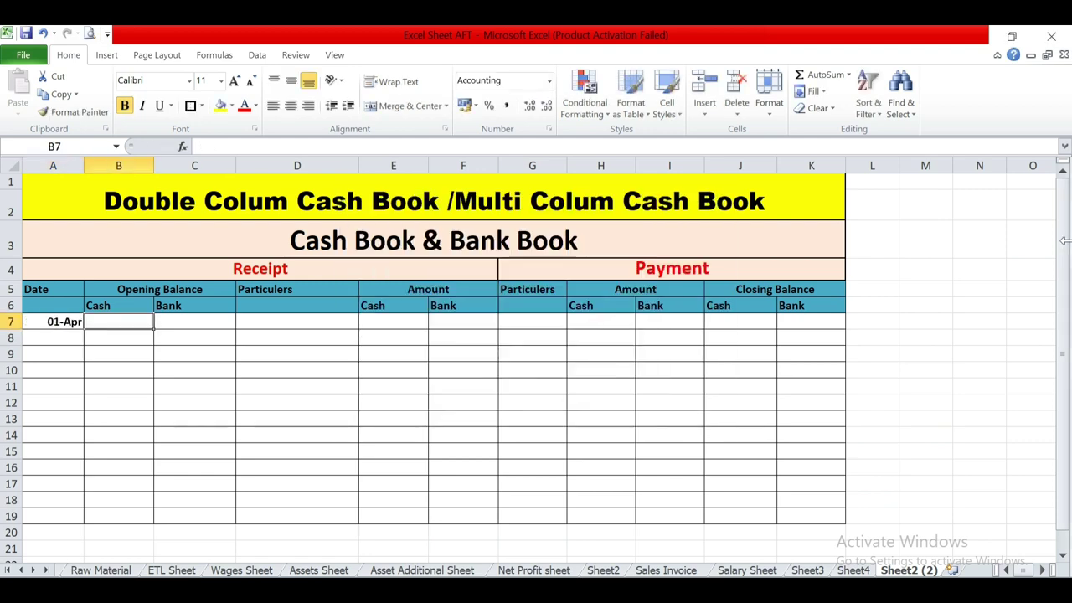
Step: Look up the cash balance in the Ruff workbook and enter 418500 as the Cash opening balance in B7
{"action": "key", "text": "alt+Tab"}
{"action": "key", "text": "Up"}
{"action": "key", "text": "Up"}
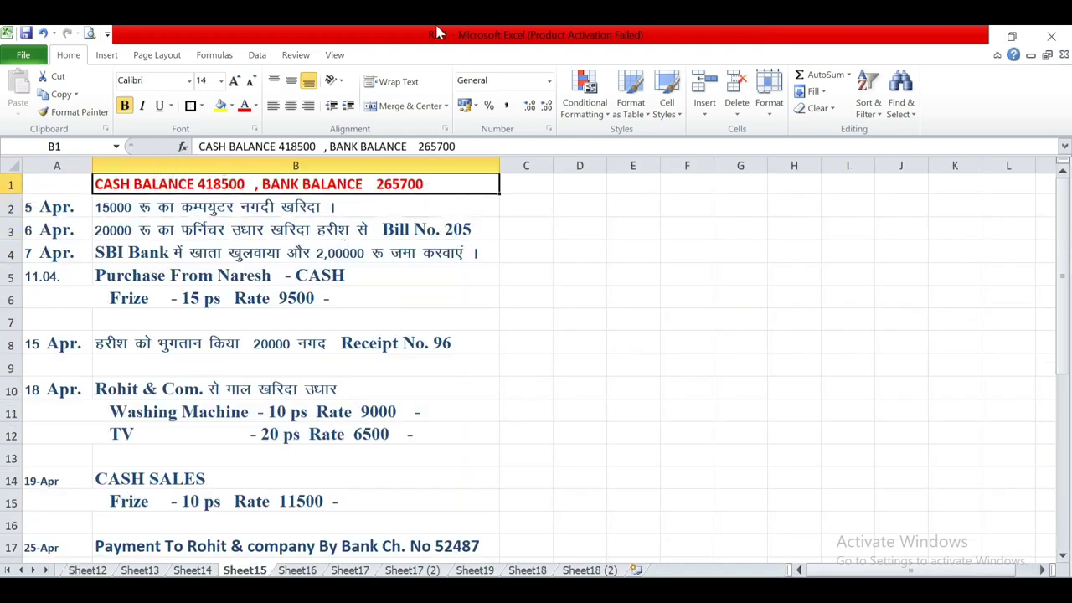
{"action": "key", "text": "alt+Tab"}
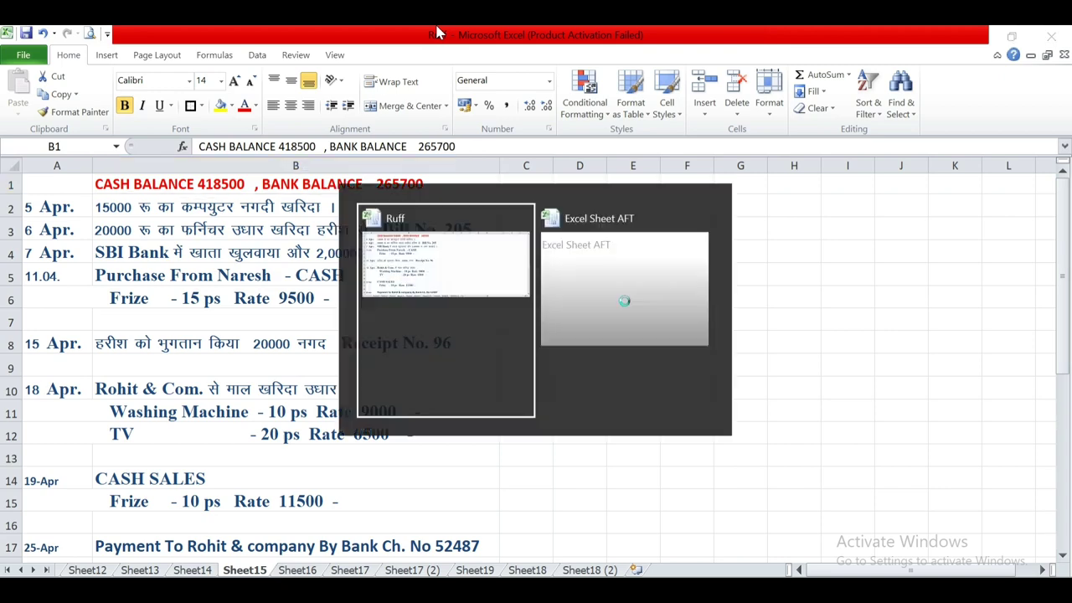
{"action": "type", "text": "418500"}
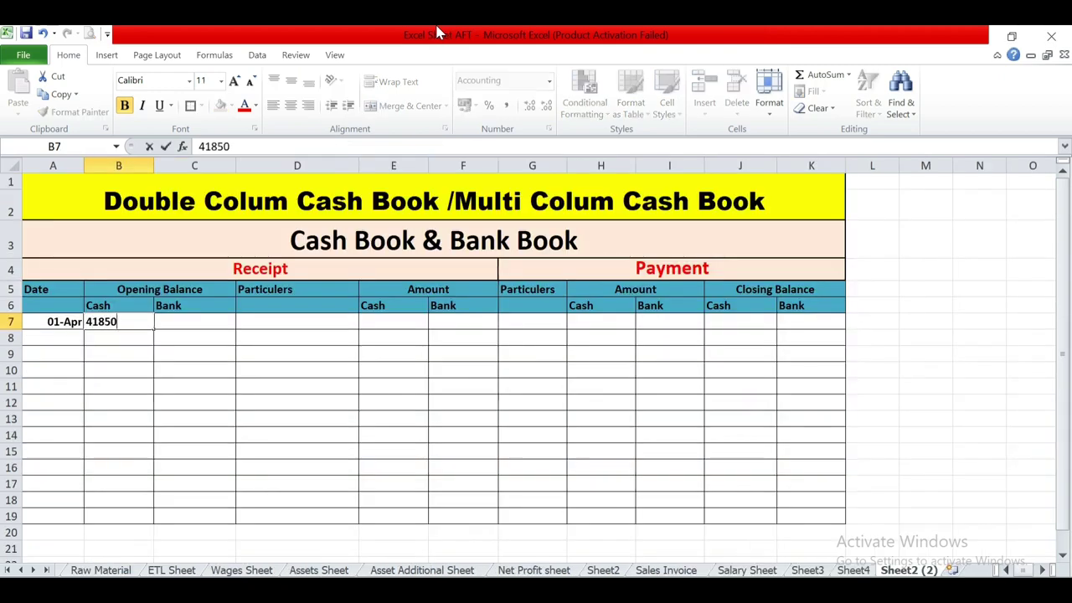
{"action": "key", "text": "Tab"}
Step: Look up the bank balance in the Ruff workbook and enter 265700 as the Bank opening balance in C7
{"action": "key", "text": "alt+Tab"}
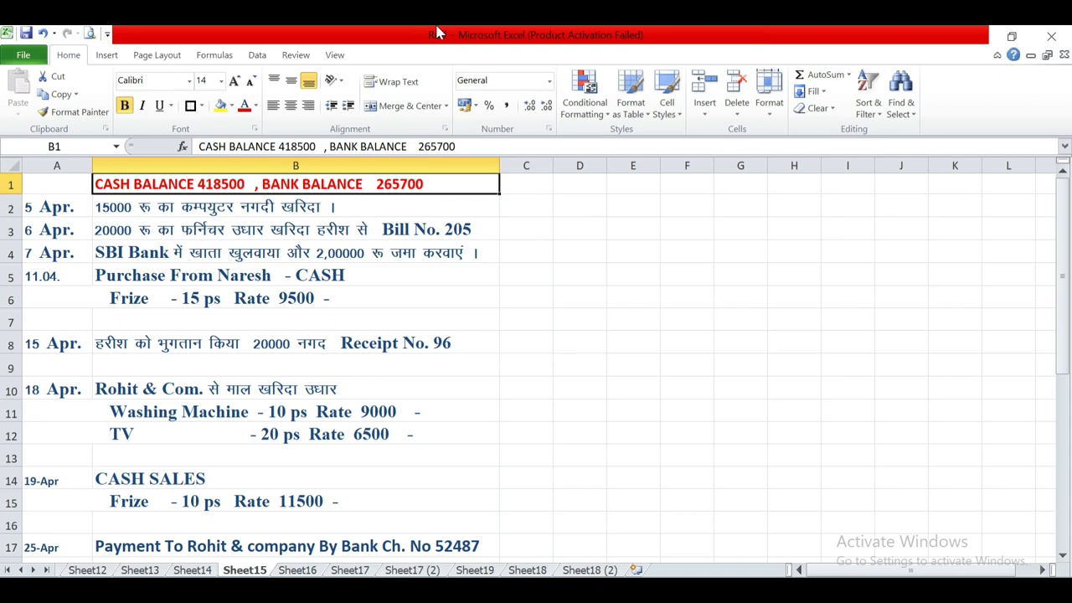
{"action": "key", "text": "alt+Tab"}
{"action": "type", "text": "265700"}
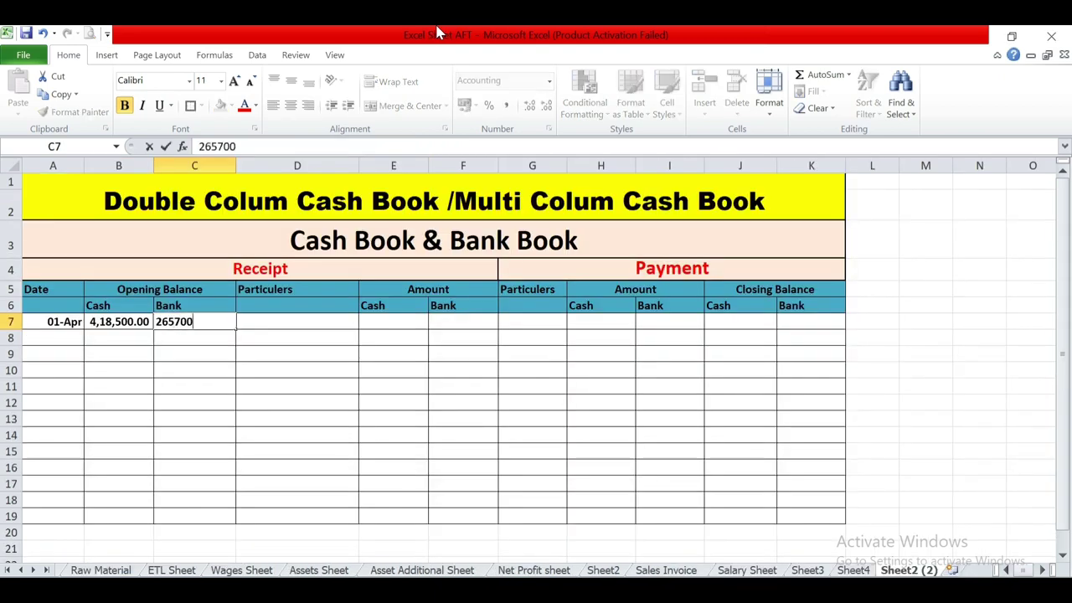
{"action": "key", "text": "Return"}
{"action": "key", "text": "Up"}
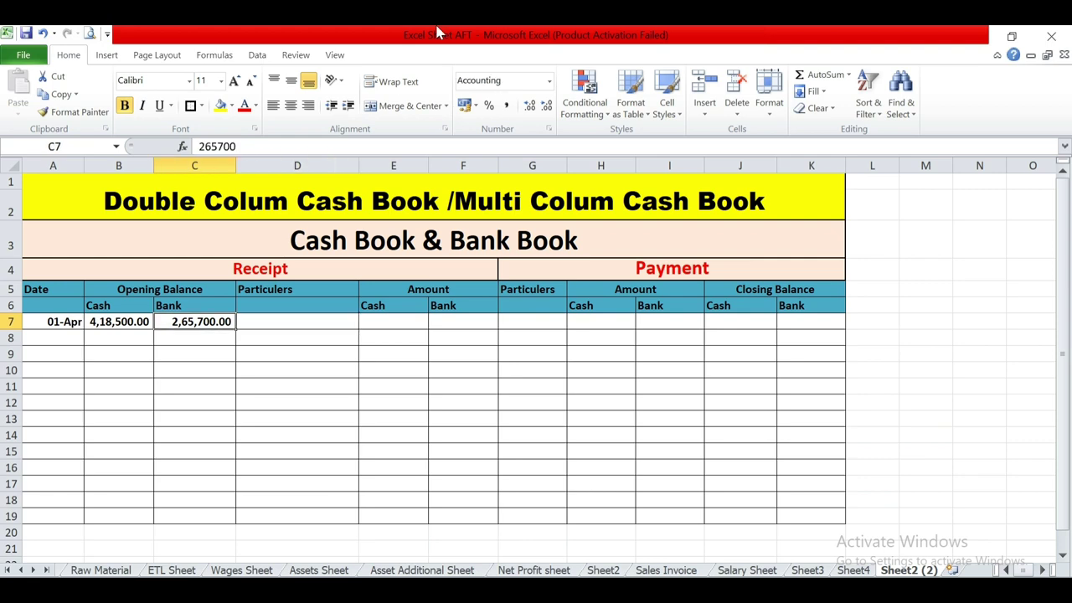
{"action": "key", "text": "Left"}
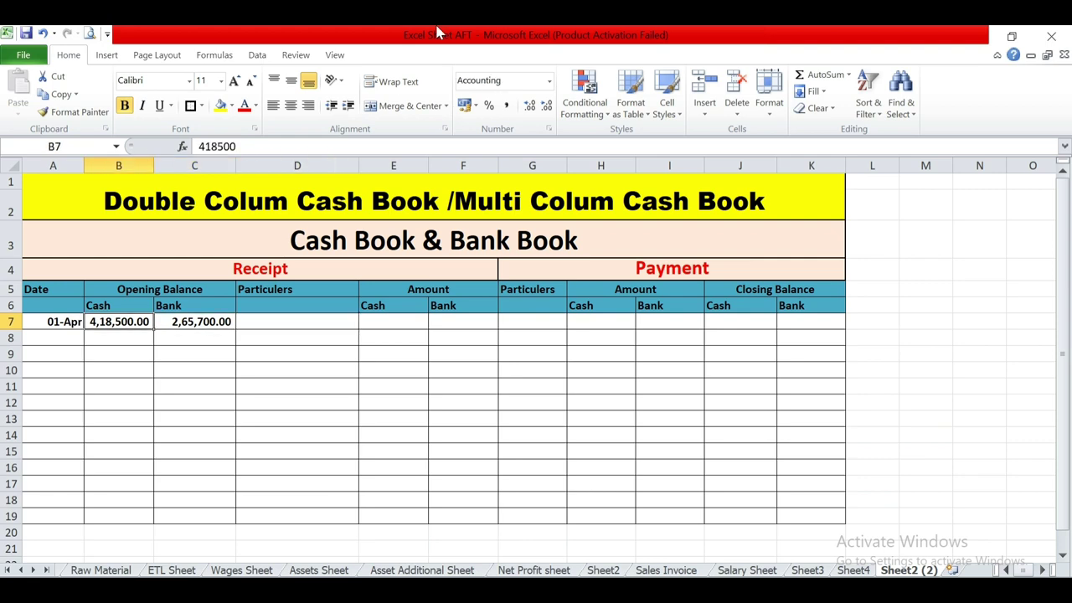
Step: Read the 5 April computer purchase in the Ruff workbook and compare it with the Receipt and Payment headings of the cash book
{"action": "key", "text": "alt+Tab"}
{"action": "key", "text": "Down"}
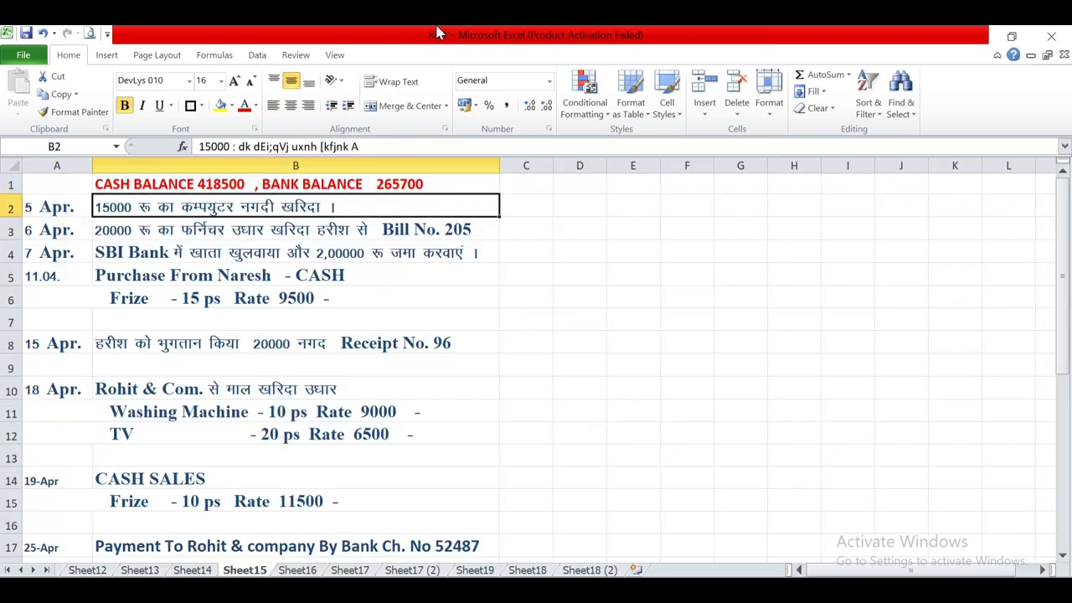
{"action": "key", "text": "alt+Tab"}
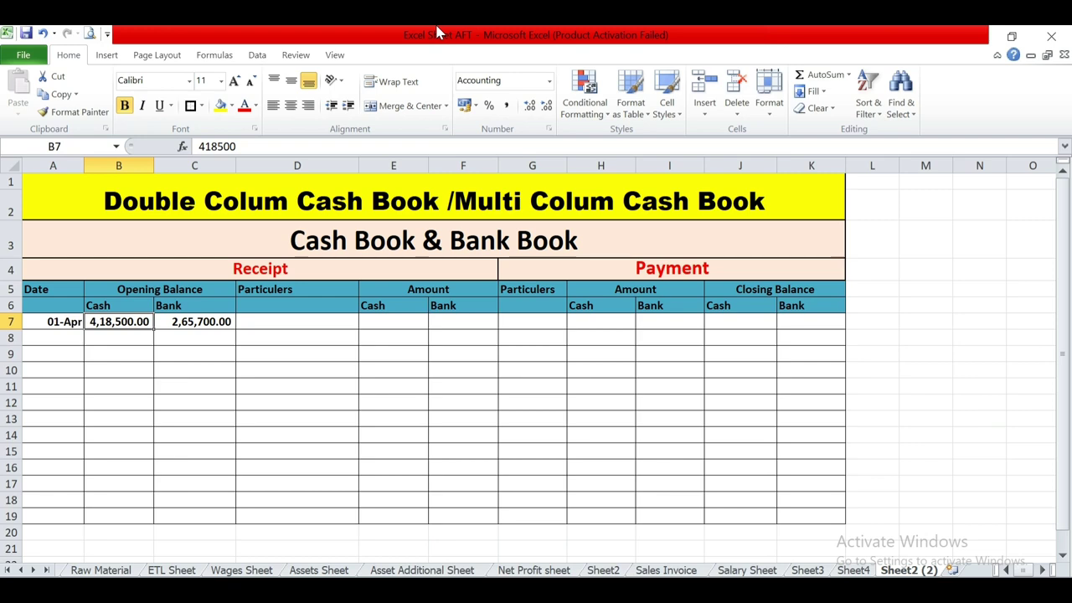
{"action": "key", "text": "Right"}
{"action": "key", "text": "Right"}
{"action": "key", "text": "Right"}
{"action": "key", "text": "Left"}
{"action": "key", "text": "Up"}
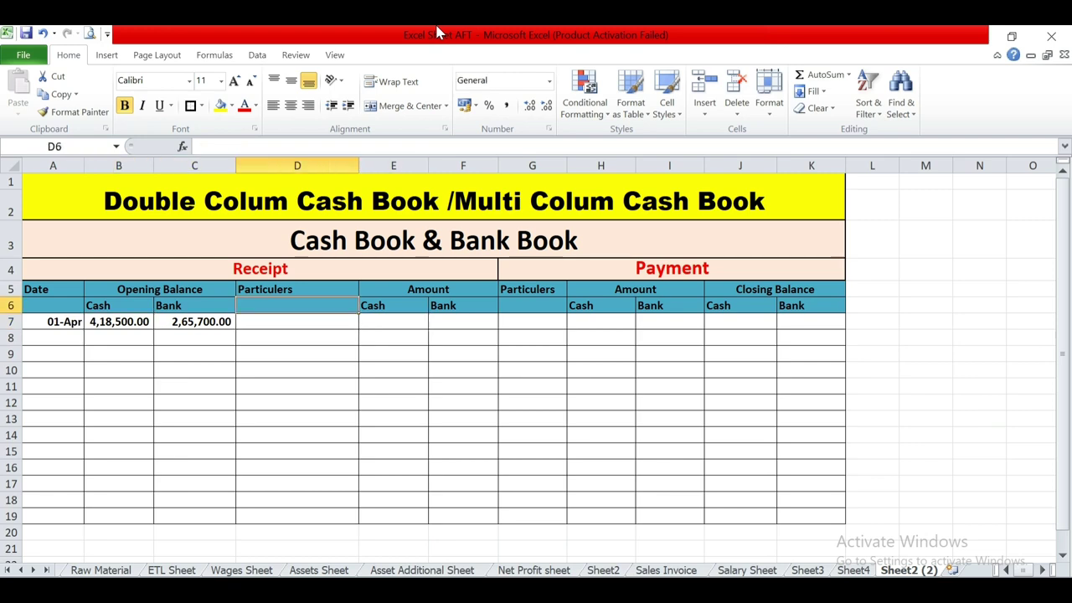
{"action": "key", "text": "Up"}
{"action": "key", "text": "Right"}
{"action": "key", "text": "Right"}
{"action": "key", "text": "Right"}
{"action": "key", "text": "Up"}
{"action": "key", "text": "Down"}
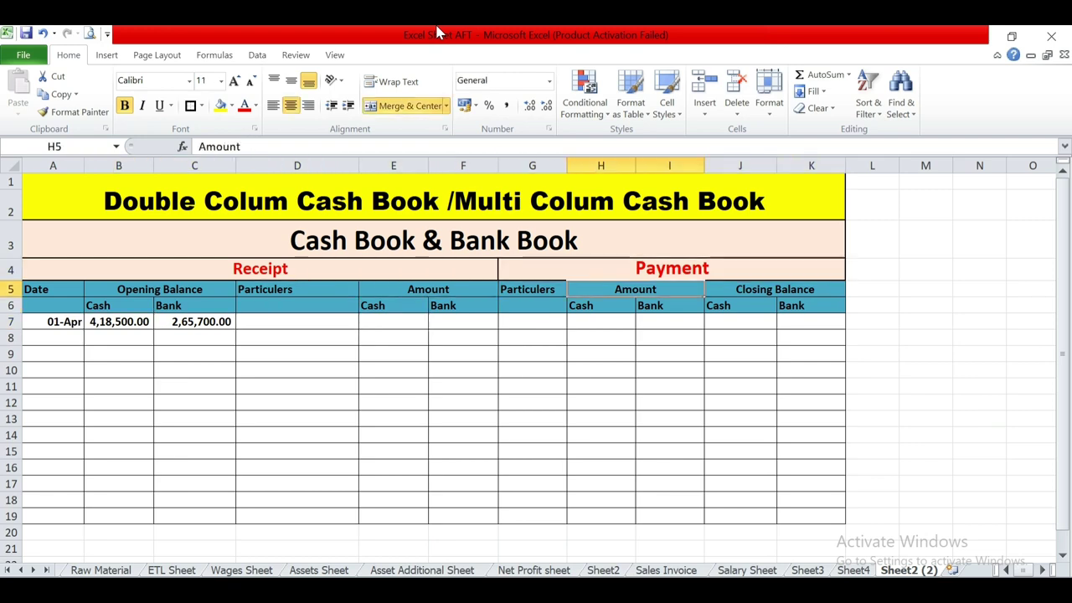
{"action": "left_click", "coordinate": [253, 270]}
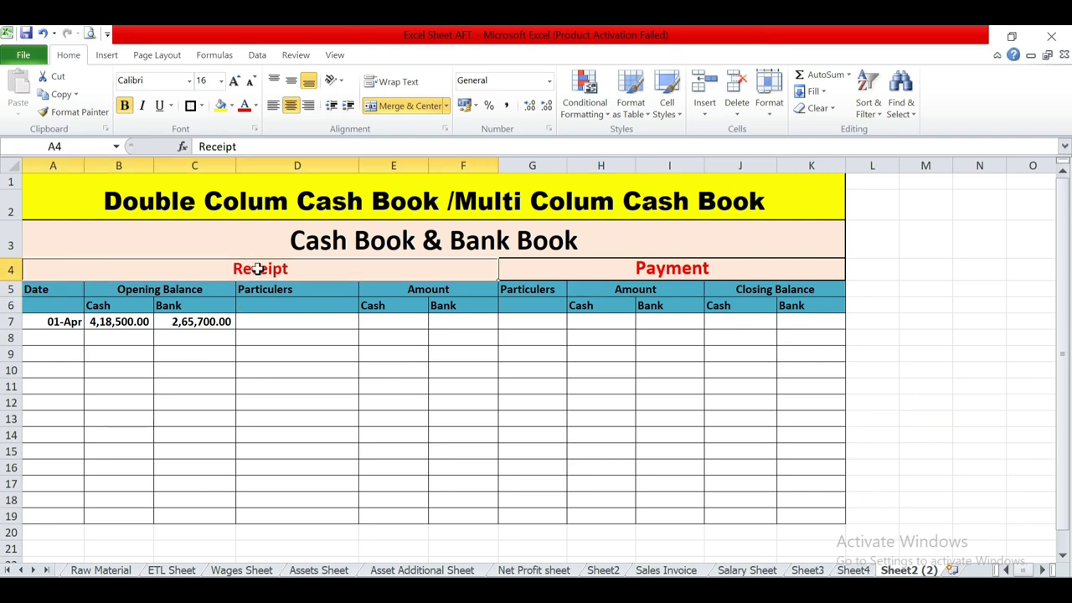
{"action": "left_click", "coordinate": [632, 277]}
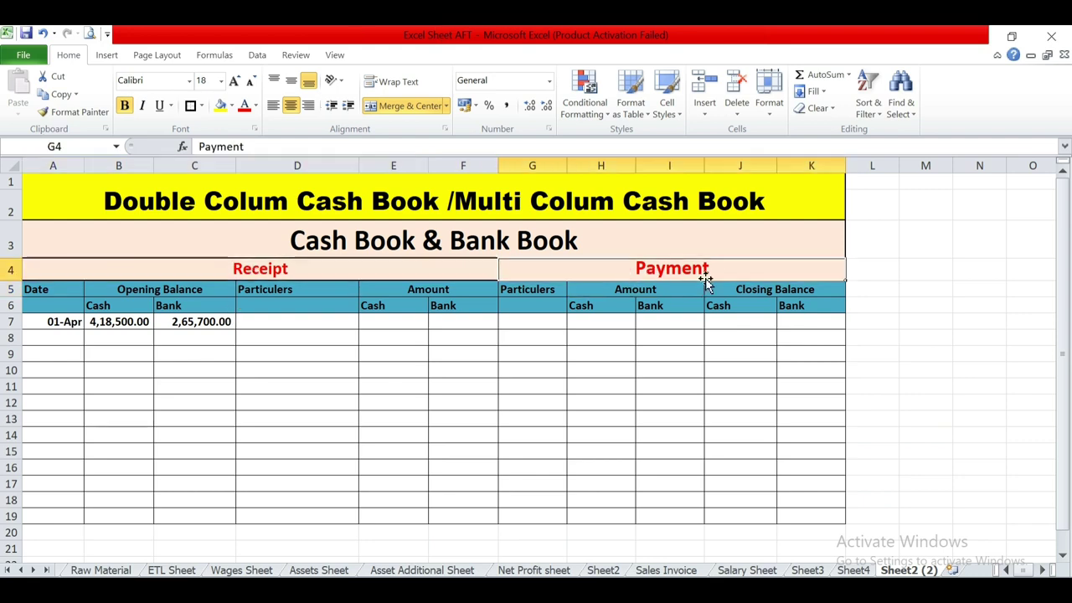
{"action": "key", "text": "Down"}
{"action": "key", "text": "Down"}
{"action": "key", "text": "Down"}
{"action": "key", "text": "Left"}
{"action": "key", "text": "Left"}
{"action": "key", "text": "Left"}
{"action": "key", "text": "Up"}
{"action": "key", "text": "alt+Tab"}
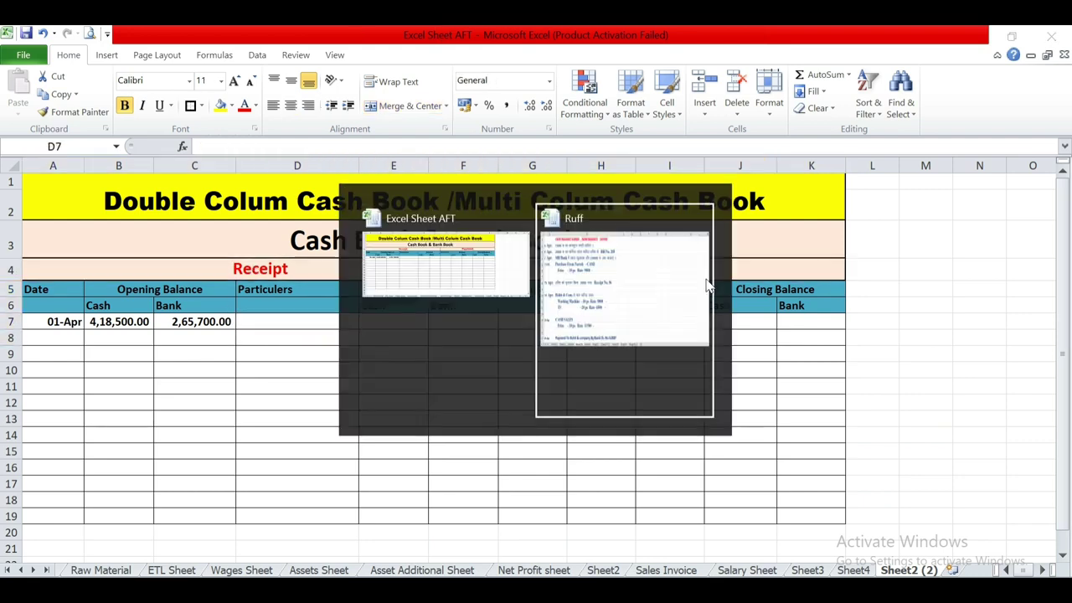
{"action": "key", "text": "Down"}
{"action": "key", "text": "Up"}
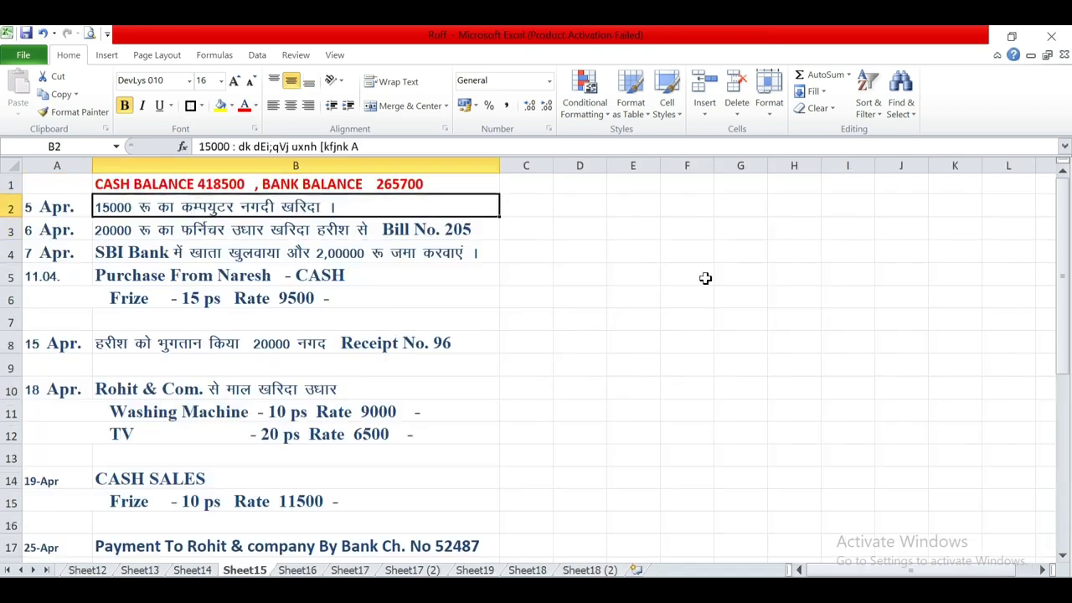
{"action": "key", "text": "alt+Tab"}
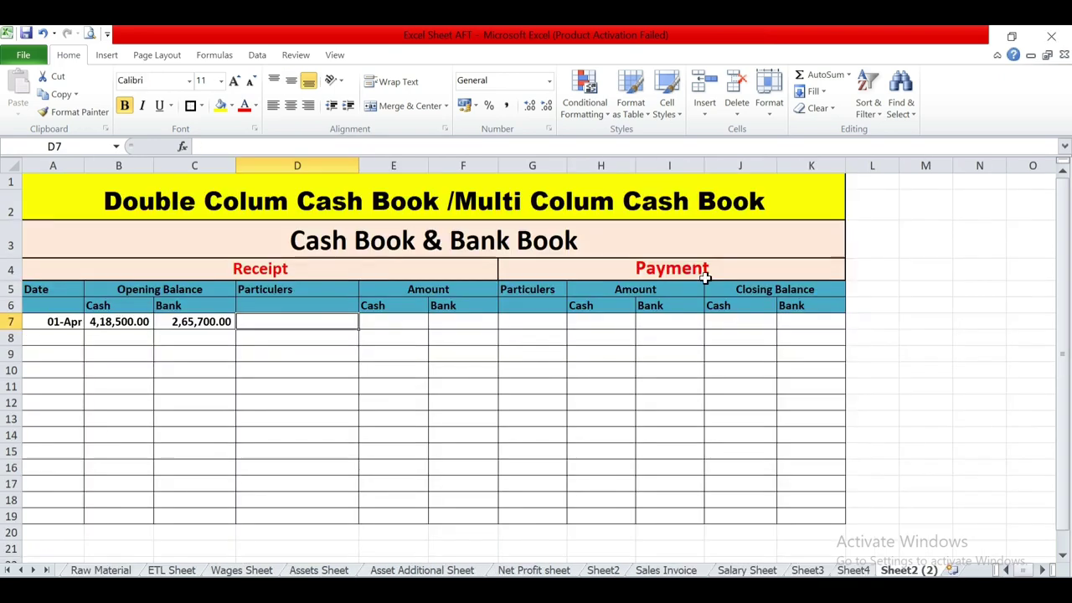
Step: Widen the Payment Particulers column G to about the width of column D
{"action": "key", "text": "Right"}
{"action": "key", "text": "Right"}
{"action": "key", "text": "Right"}
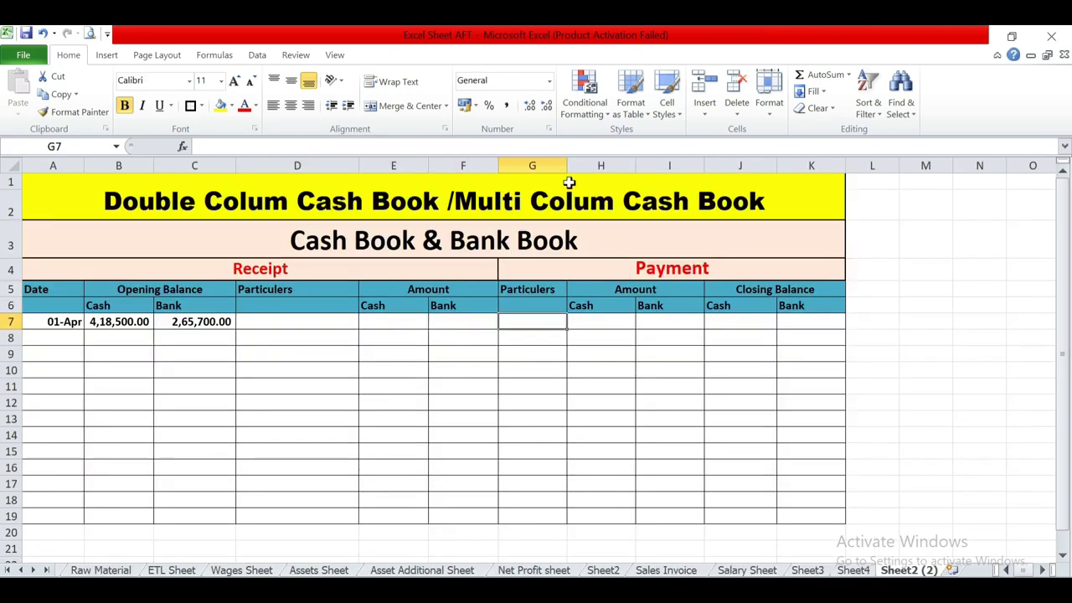
{"action": "left_click_drag", "start_coordinate": [567, 166], "coordinate": [625, 170]}
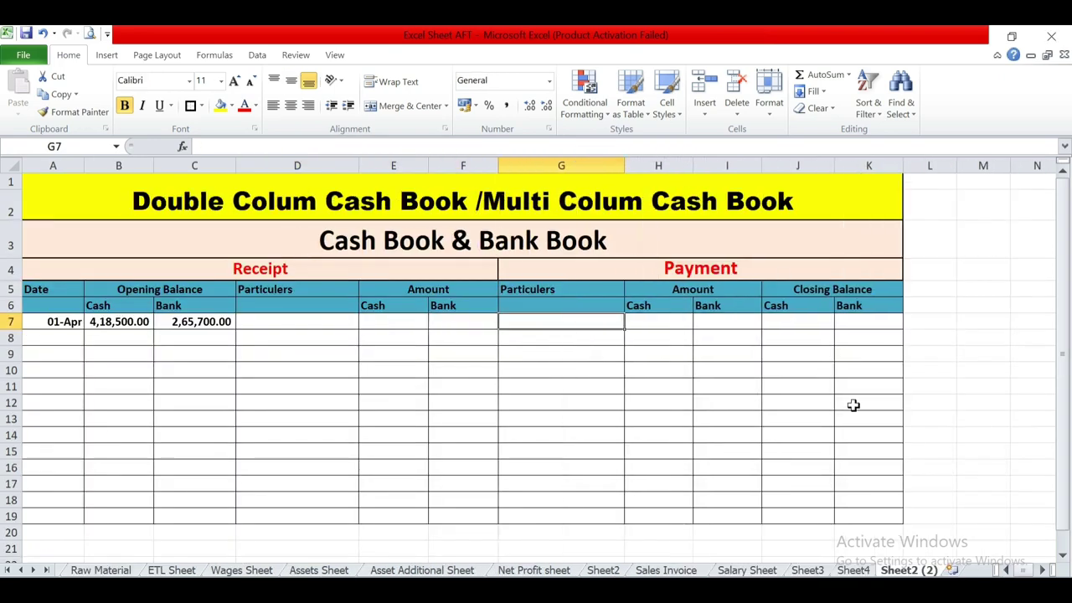
Step: Enter By Computer in G7 under the Payment Particulers heading
{"action": "type", "text": "By Count"}
{"action": "key", "text": "BackSpace"}
{"action": "key", "text": "BackSpace"}
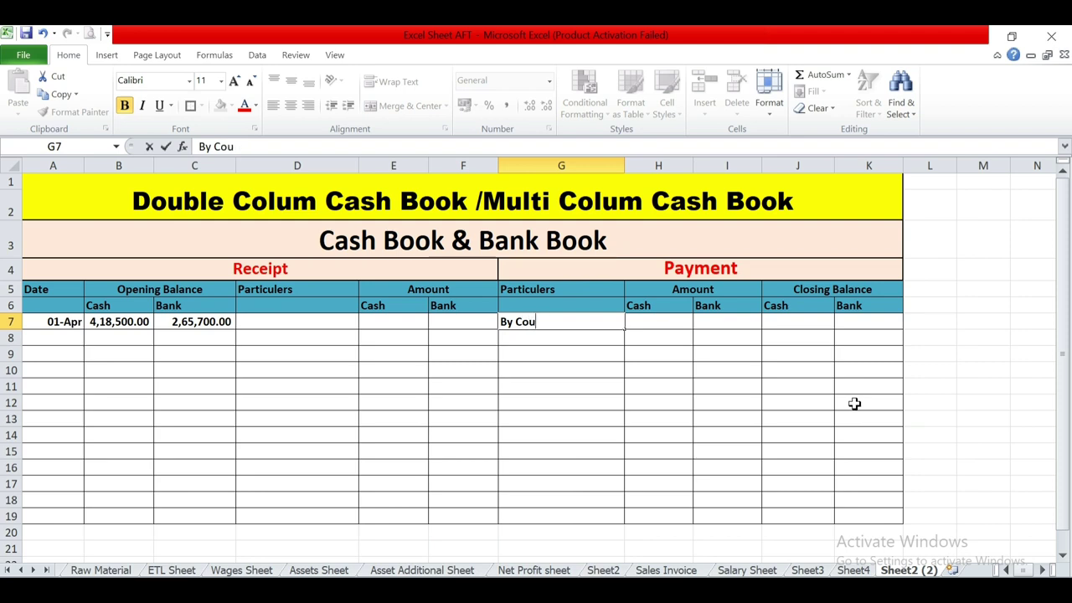
{"action": "key", "text": "BackSpace"}
{"action": "type", "text": ",mpou"}
{"action": "key", "text": "BackSpace"}
{"action": "key", "text": "BackSpace"}
{"action": "key", "text": "BackSpace"}
{"action": "key", "text": "BackSpace"}
{"action": "key", "text": "BackSpace"}
{"action": "type", "text": "mputer"}
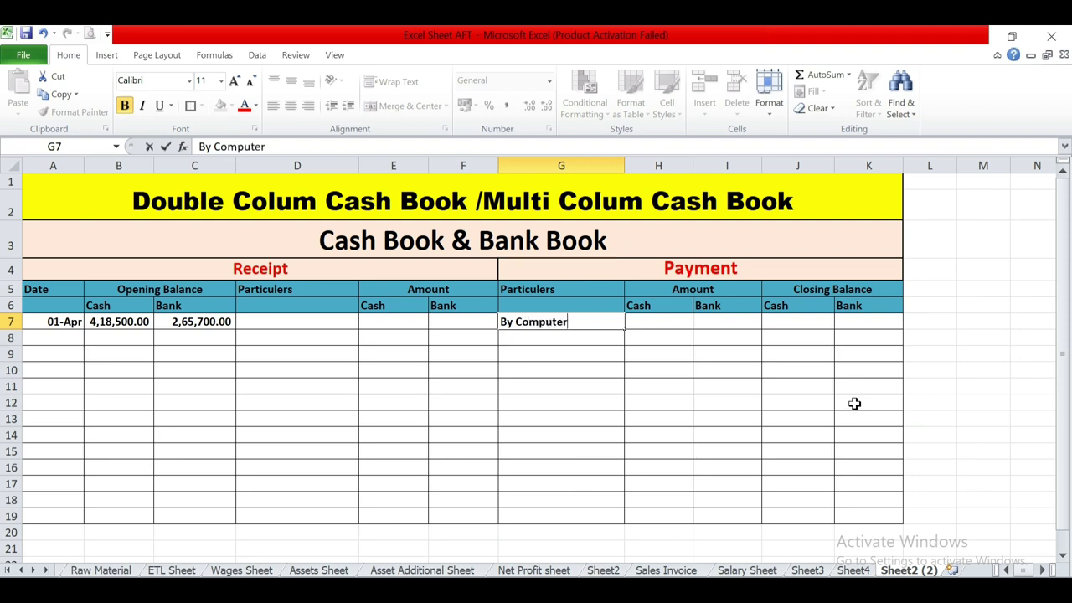
Step: Enter 15000 in H7 as the cash payment for the computer
{"action": "key", "text": "Tab"}
{"action": "type", "text": "15000"}
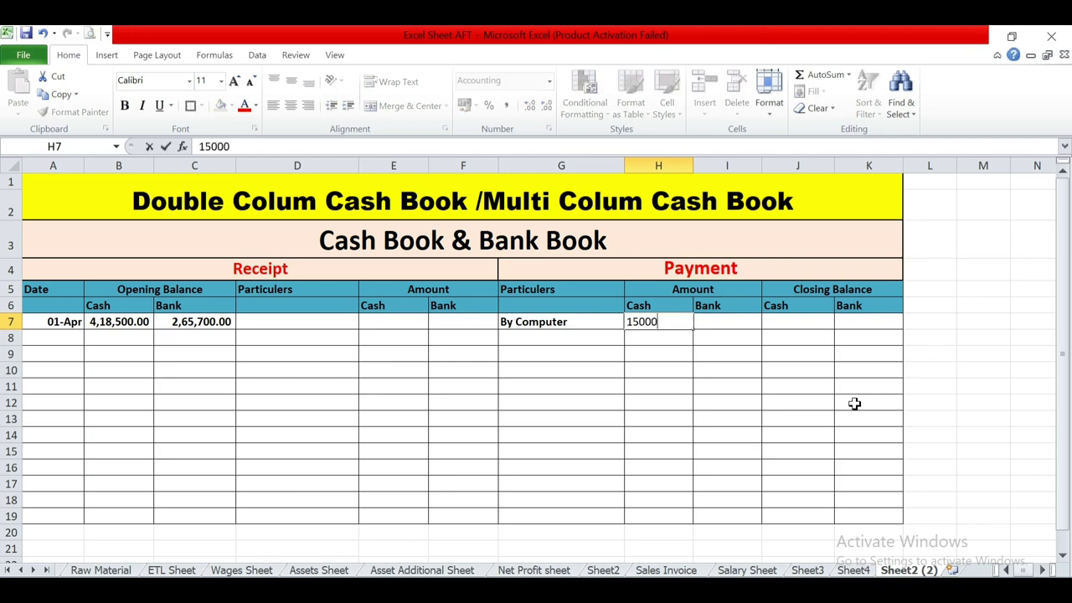
{"action": "key", "text": "Return"}
{"action": "key", "text": "Up"}
{"action": "key", "text": "Right"}
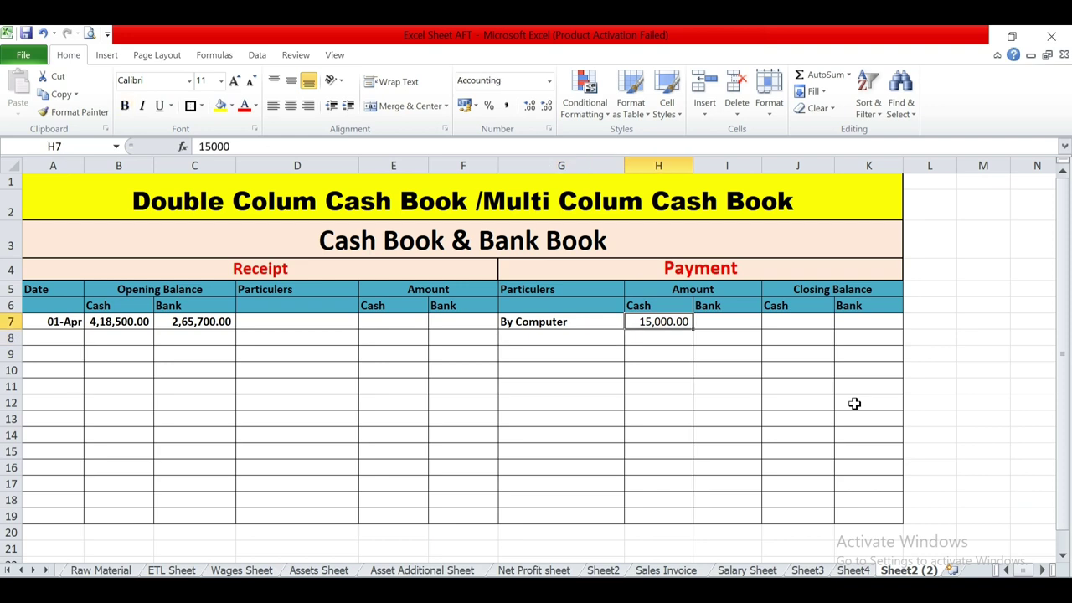
Step: Read the 6 April and 7 April transactions in the Ruff workbook and return to the cash book
{"action": "key", "text": "alt+Tab"}
{"action": "key", "text": "Down"}
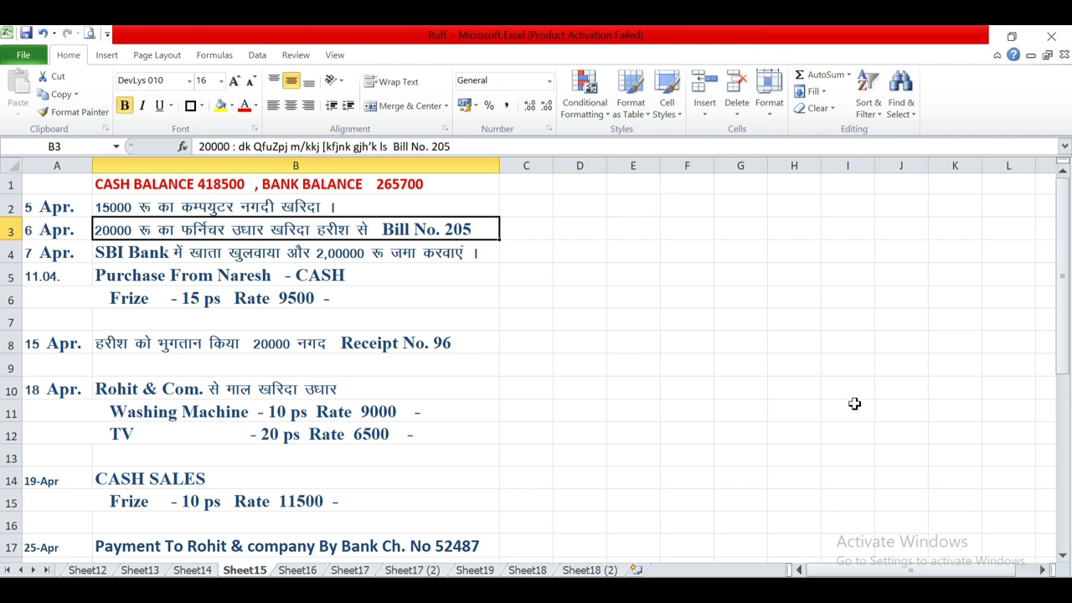
{"action": "key", "text": "Down"}
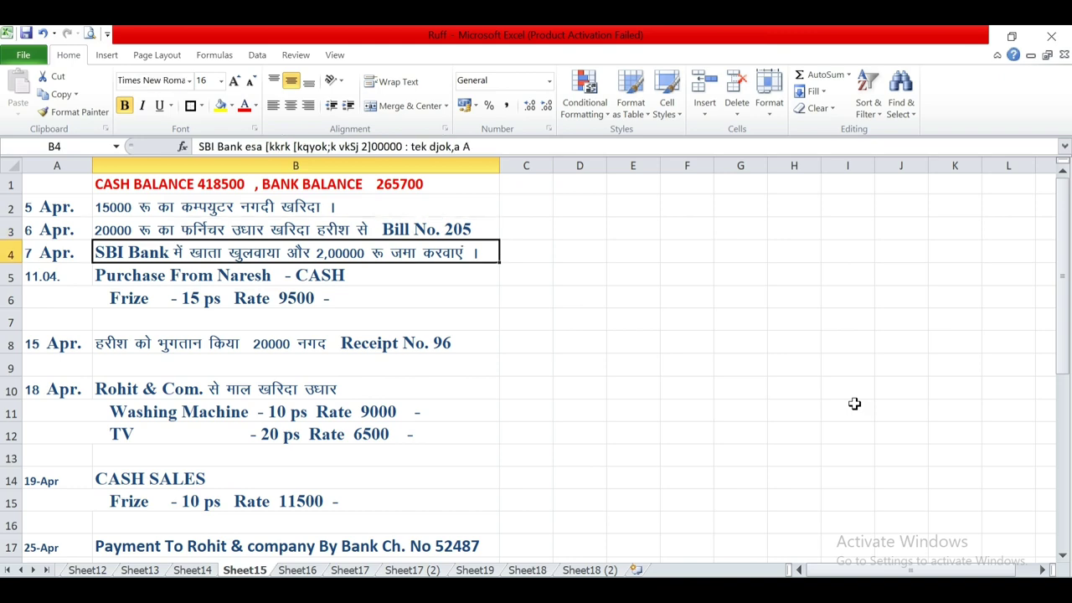
{"action": "key", "text": "alt+Tab"}
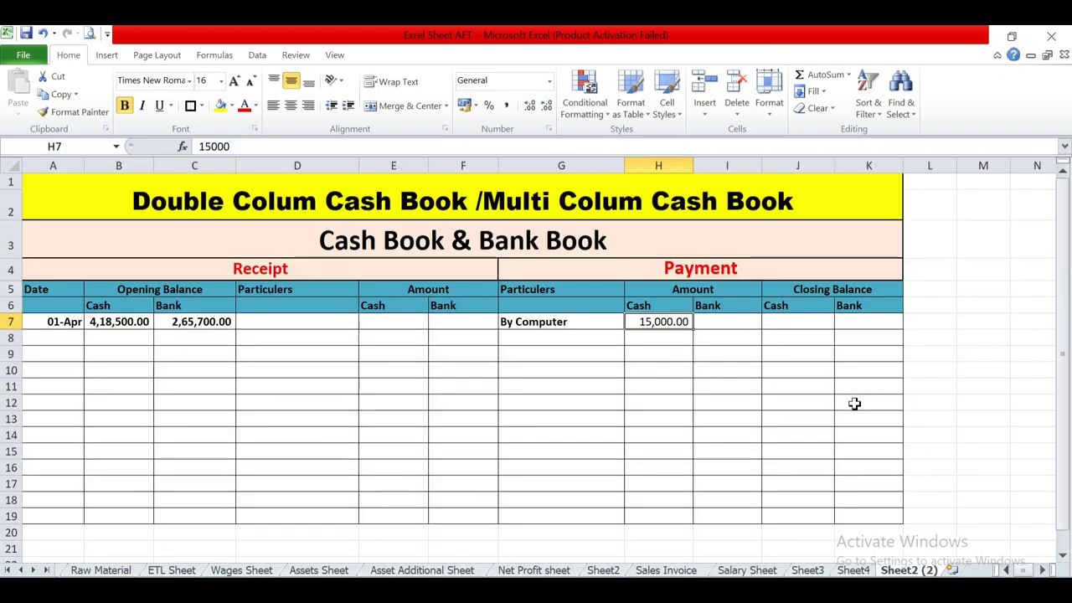
Step: Calculate the Cash closing balance in J7 as opening cash plus cash receipt minus cash payment, =B7+E7-H7
{"action": "key", "text": "Down"}
{"action": "key", "text": "Up"}
{"action": "key", "text": "Right"}
{"action": "key", "text": "Right"}
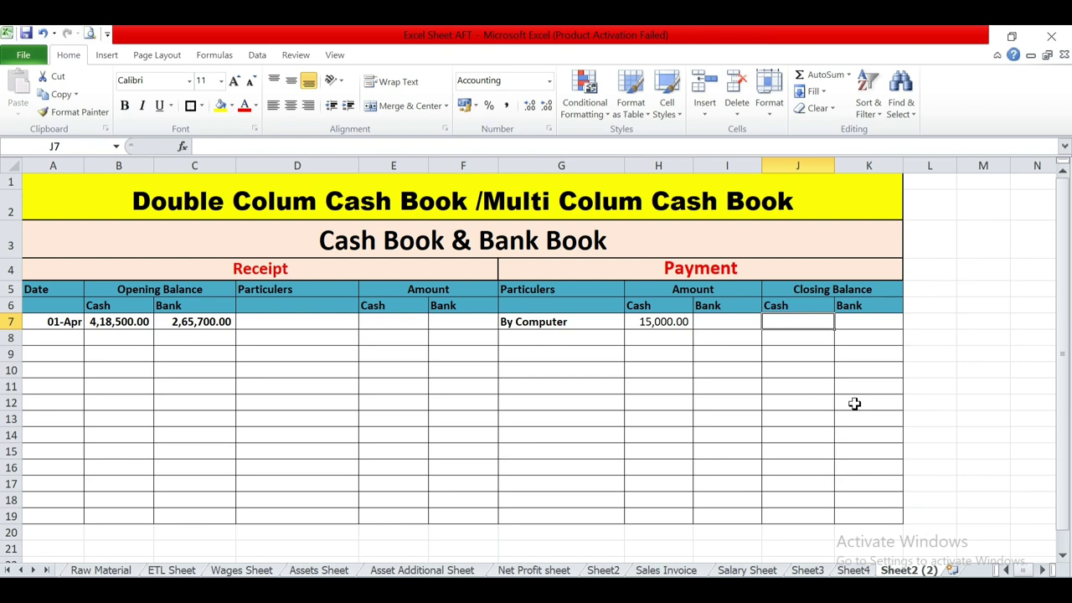
{"action": "type", "text": "="}
{"action": "key", "text": "Left"}
{"action": "key", "text": "Left"}
{"action": "key", "text": "Left"}
{"action": "key", "text": "Left"}
{"action": "key", "text": "Left"}
{"action": "key", "text": "Left"}
{"action": "key", "text": "Left"}
{"action": "key", "text": "Left"}
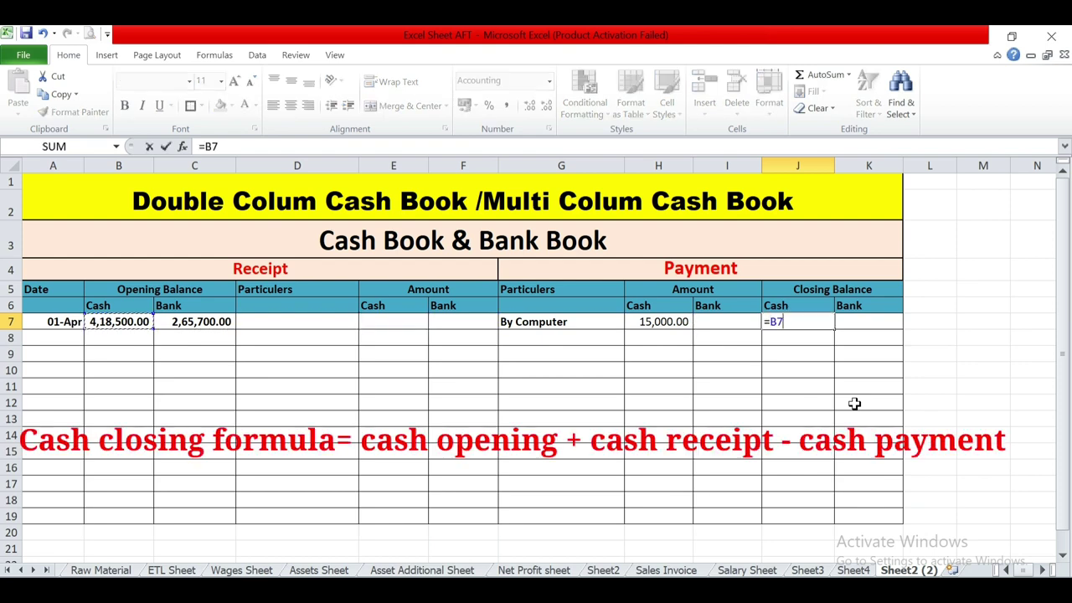
{"action": "type", "text": "+"}
{"action": "key", "text": "Left"}
{"action": "key", "text": "Left"}
{"action": "key", "text": "Left"}
{"action": "key", "text": "Left"}
{"action": "key", "text": "Left"}
{"action": "type", "text": "-"}
{"action": "key", "text": "Return"}
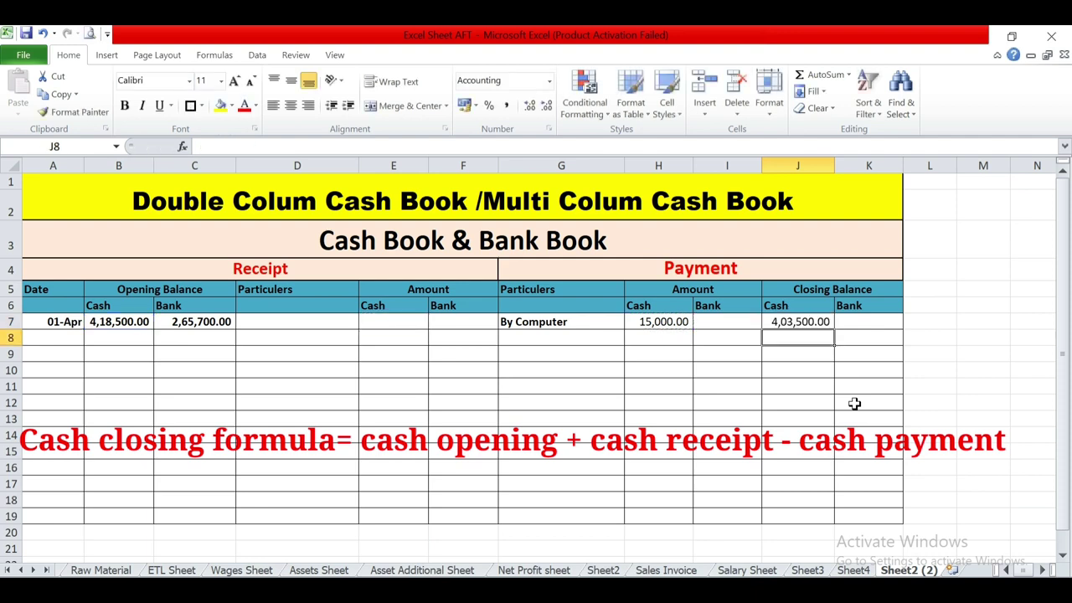
Step: Calculate the Bank closing balance in K7 as opening bank plus bank receipt minus bank payment, =C7+F7-I7
{"action": "key", "text": "Up"}
{"action": "key", "text": "Right"}
{"action": "type", "text": "="}
{"action": "key", "text": "Left"}
{"action": "key", "text": "Left"}
{"action": "key", "text": "Left"}
{"action": "key", "text": "Left"}
{"action": "key", "text": "Left"}
{"action": "key", "text": "Left"}
{"action": "key", "text": "Left"}
{"action": "key", "text": "Left"}
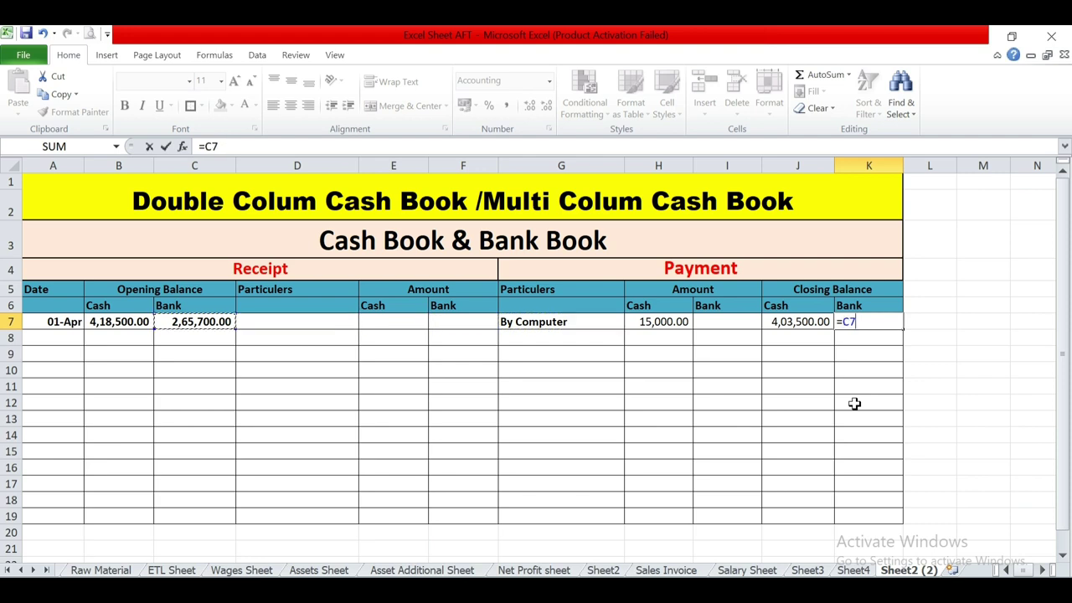
{"action": "type", "text": "+"}
{"action": "key", "text": "Left"}
{"action": "key", "text": "Left"}
{"action": "key", "text": "Left"}
{"action": "key", "text": "Left"}
{"action": "key", "text": "Left"}
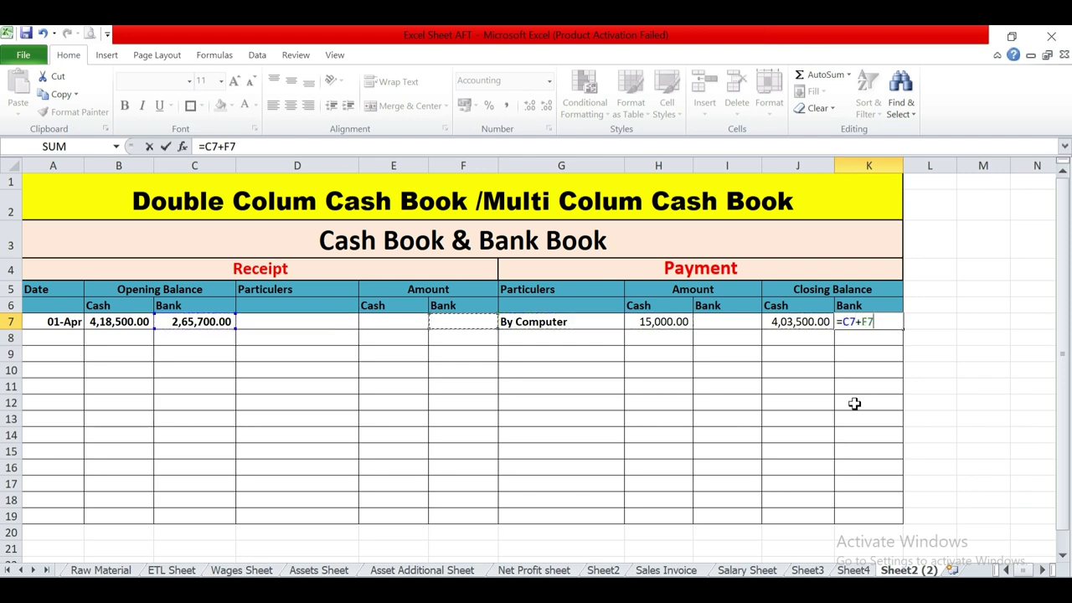
{"action": "type", "text": "-"}
{"action": "key", "text": "Left"}
{"action": "key", "text": "Left"}
{"action": "key", "text": "Return"}
Step: Compare the Bank opening balance in C7 with the Bank closing balance in row 7
{"action": "key", "text": "Left"}
{"action": "key", "text": "Left"}
{"action": "key", "text": "Left"}
{"action": "key", "text": "Left"}
{"action": "key", "text": "Left"}
{"action": "key", "text": "Left"}
{"action": "key", "text": "Left"}
{"action": "key", "text": "Left"}
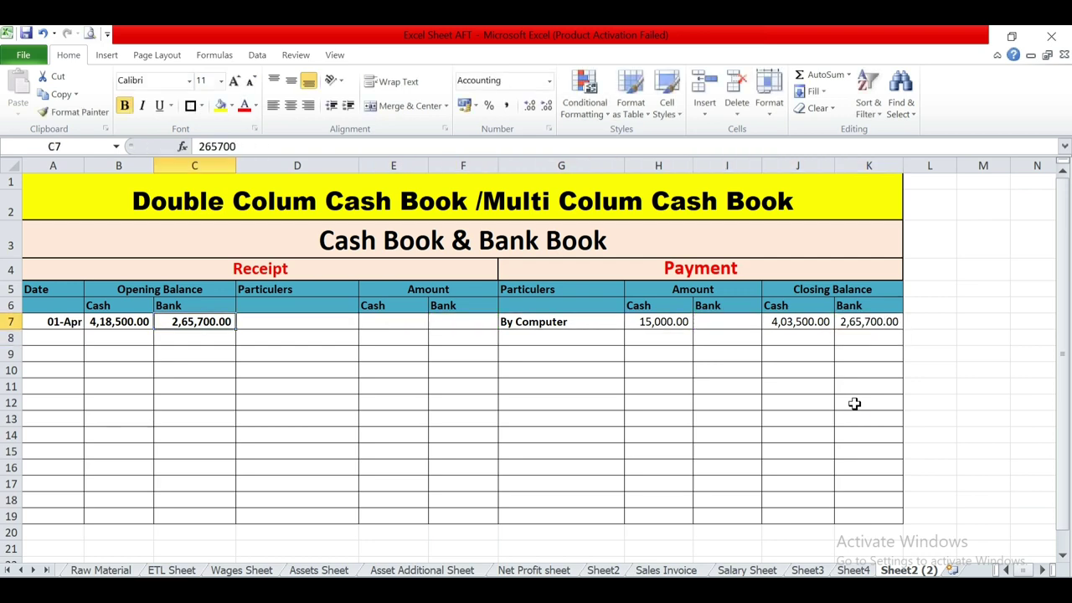
Step: Carry the first row's Cash closing balance into the Cash opening balance in B8 with the formula =J7
{"action": "key", "text": "Down"}
{"action": "key", "text": "Left"}
{"action": "type", "text": "="}
{"action": "key", "text": "Right"}
{"action": "key", "text": "Right"}
{"action": "key", "text": "Right"}
{"action": "key", "text": "Right"}
{"action": "key", "text": "Right"}
{"action": "key", "text": "Right"}
{"action": "key", "text": "Right"}
{"action": "key", "text": "Right"}
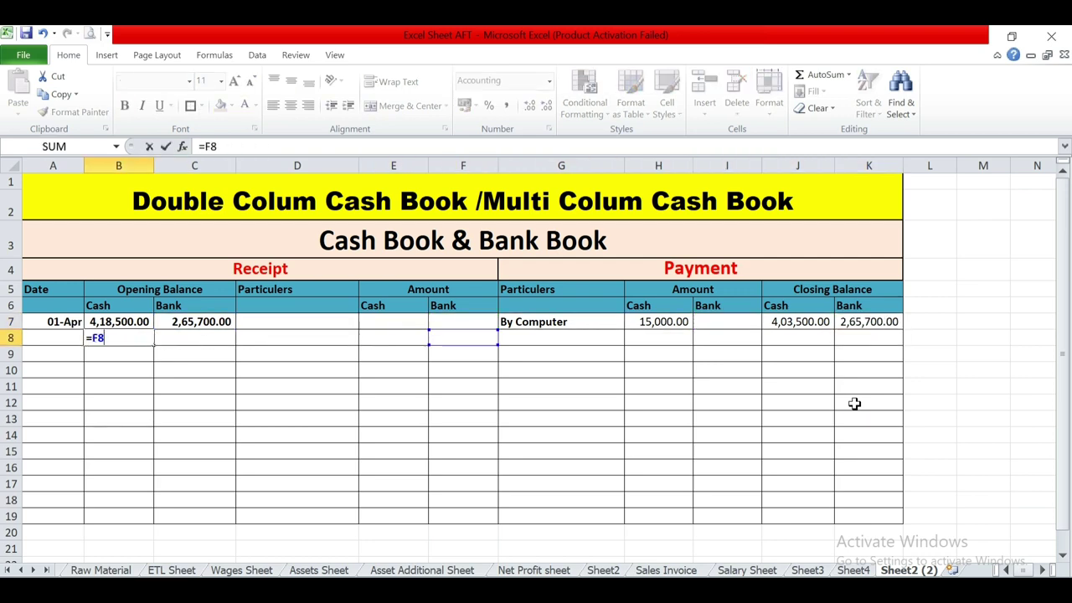
{"action": "key", "text": "Up"}
{"action": "key", "text": "Return"}
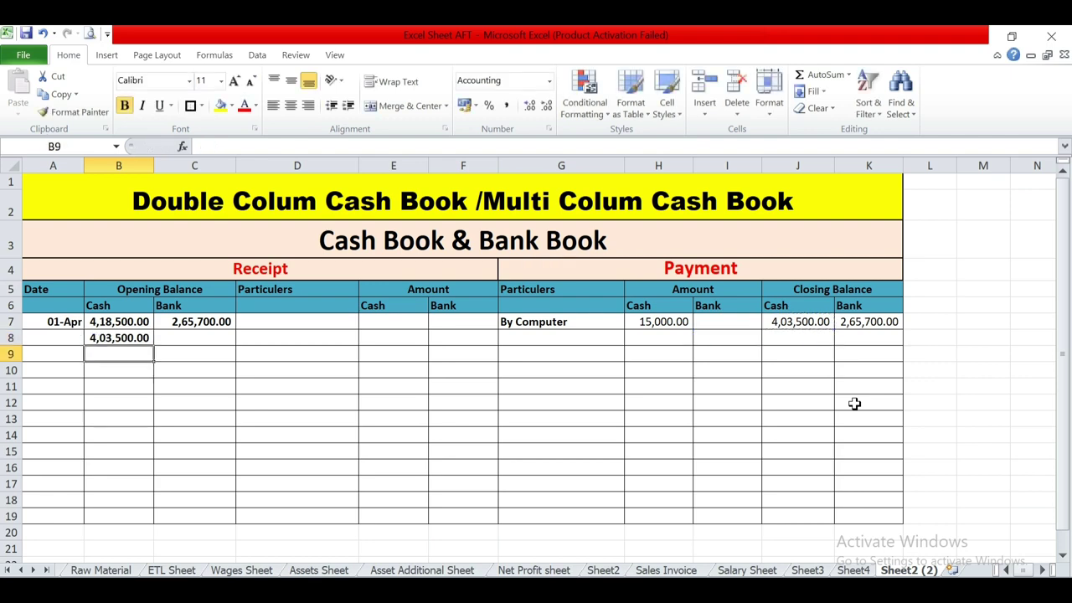
Step: Carry the first row's Bank closing balance into the Bank opening balance in C8 with the formula =K7
{"action": "key", "text": "Up"}
{"action": "key", "text": "Right"}
{"action": "type", "text": "="}
{"action": "key", "text": "Right"}
{"action": "key", "text": "Right"}
{"action": "key", "text": "Right"}
{"action": "key", "text": "Right"}
{"action": "key", "text": "Right"}
{"action": "key", "text": "Right"}
{"action": "key", "text": "Right"}
{"action": "key", "text": "Right"}
{"action": "key", "text": "Right"}
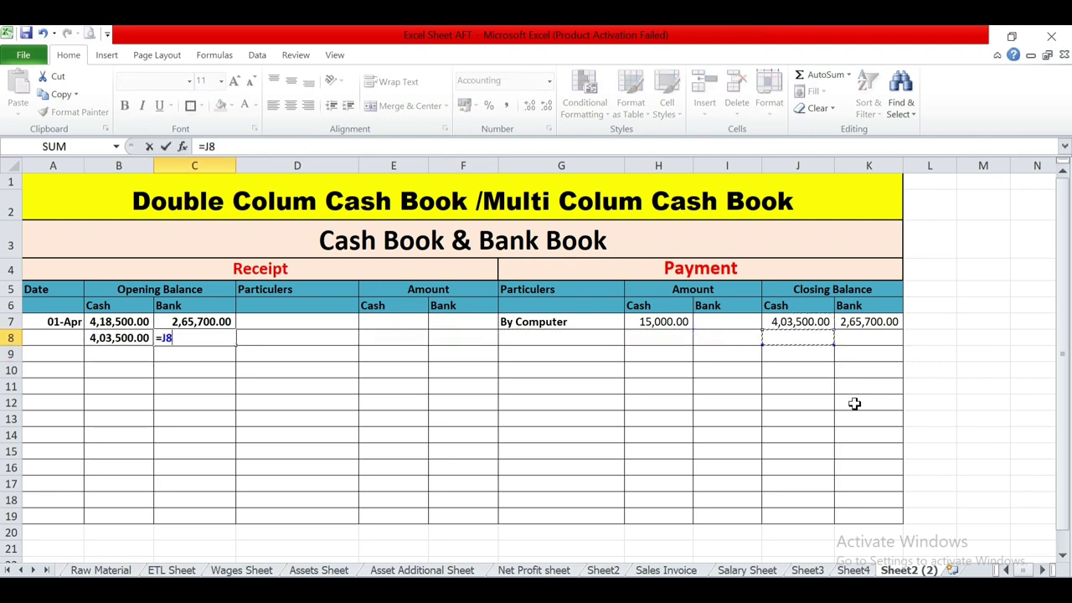
{"action": "key", "text": "Up"}
{"action": "key", "text": "Left"}
{"action": "key", "text": "Return"}
{"action": "key", "text": "Up"}
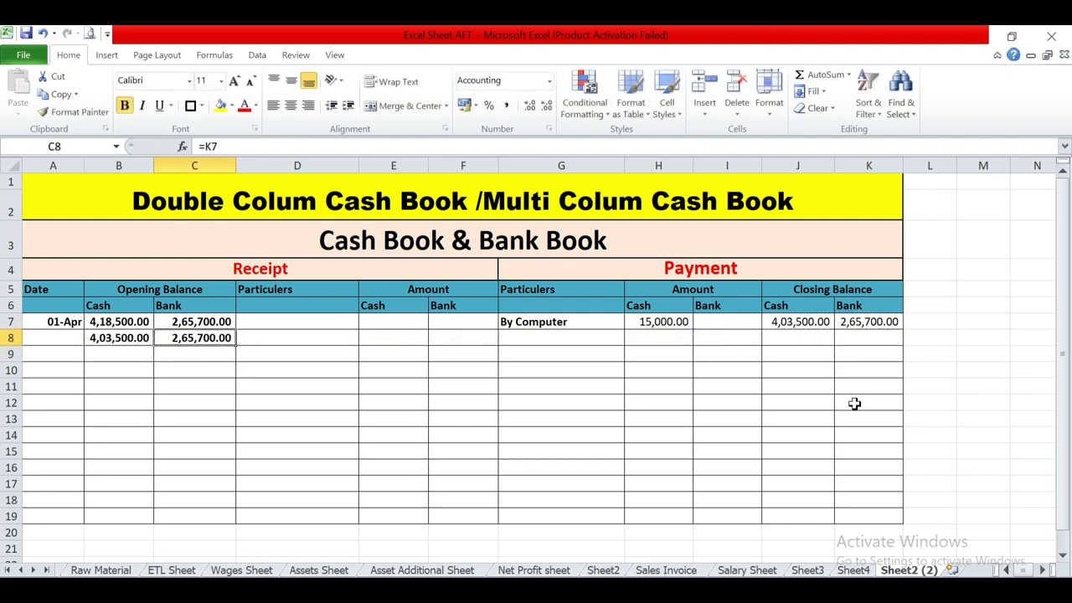
Step: Copy the Cash and Bank opening balance formulas from B8:C8 into B9:C19
{"action": "key", "text": "Left"}
{"action": "key", "text": "shift+Right"}
{"action": "key", "text": "ctrl+c"}
{"action": "key", "text": "Down"}
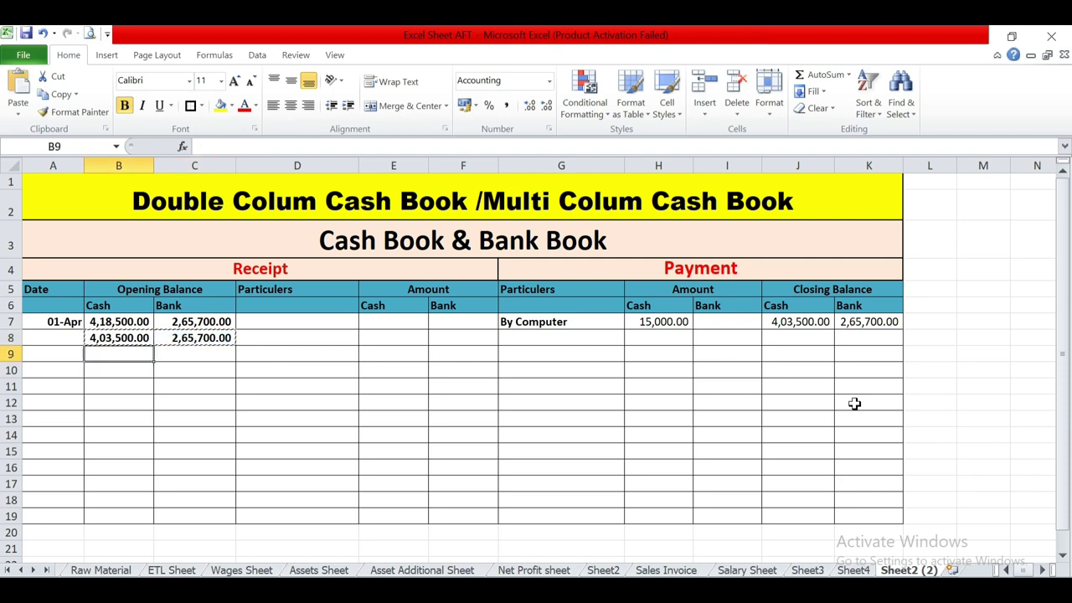
{"action": "key", "text": "shift+Right"}
{"action": "key", "text": "shift+Down"}
{"action": "key", "text": "shift+Down"}
{"action": "key", "text": "shift+Down"}
{"action": "key", "text": "shift+Down"}
{"action": "key", "text": "shift+Down"}
{"action": "key", "text": "shift+Down"}
{"action": "key", "text": "shift+Down"}
{"action": "key", "text": "shift+Down"}
{"action": "key", "text": "shift+Down"}
{"action": "key", "text": "shift+Down"}
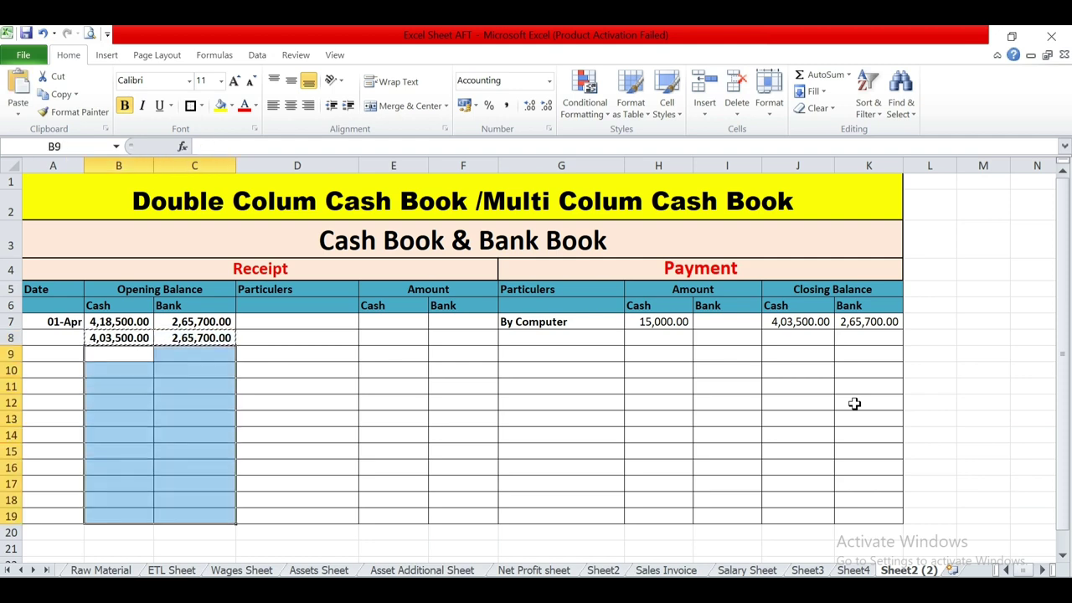
{"action": "key", "text": "ctrl+v"}
{"action": "key", "text": "Escape"}
Step: Copy the Cash and Bank closing balance formulas from J7:K7 down through row 19
{"action": "key", "text": "Up"}
{"action": "key", "text": "Right"}
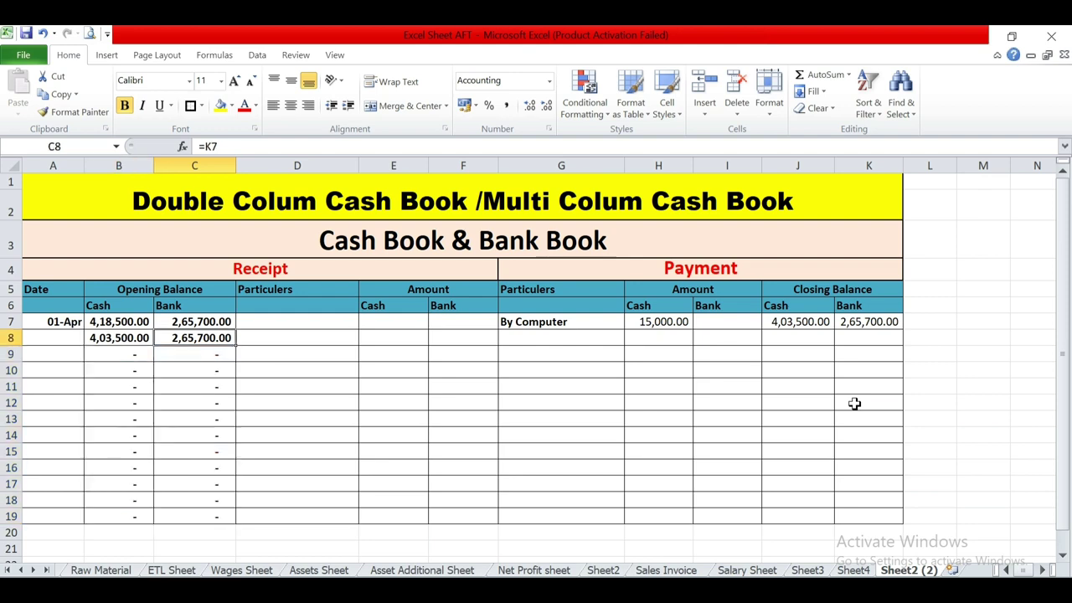
{"action": "key", "text": "Right"}
{"action": "key", "text": "Right"}
{"action": "key", "text": "Right"}
{"action": "key", "text": "Right"}
{"action": "key", "text": "Right"}
{"action": "key", "text": "Right"}
{"action": "key", "text": "Right"}
{"action": "key", "text": "Right"}
{"action": "key", "text": "Up"}
{"action": "key", "text": "Left"}
{"action": "key", "text": "shift+Right"}
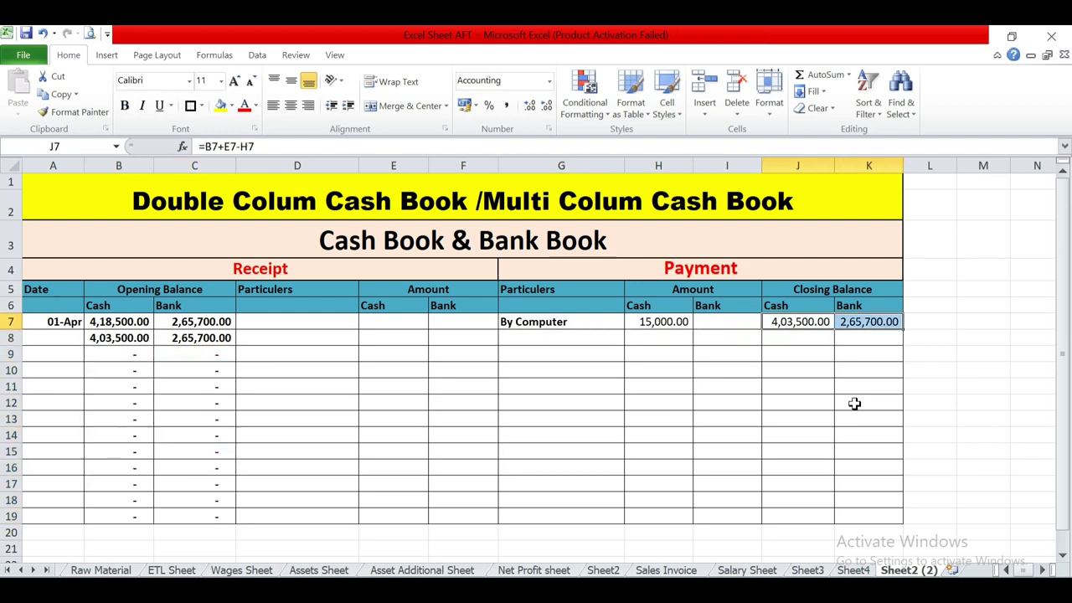
{"action": "key", "text": "ctrl+c"}
{"action": "key", "text": "Down"}
{"action": "key", "text": "shift+Right"}
{"action": "key", "text": "shift+Down"}
{"action": "key", "text": "shift+Down"}
{"action": "key", "text": "shift+Down"}
{"action": "key", "text": "shift+Down"}
{"action": "key", "text": "shift+Down"}
{"action": "key", "text": "shift+Down"}
{"action": "key", "text": "shift+Down"}
{"action": "key", "text": "shift+Down"}
{"action": "key", "text": "shift+Down"}
{"action": "key", "text": "shift+Down"}
{"action": "key", "text": "shift+Down"}
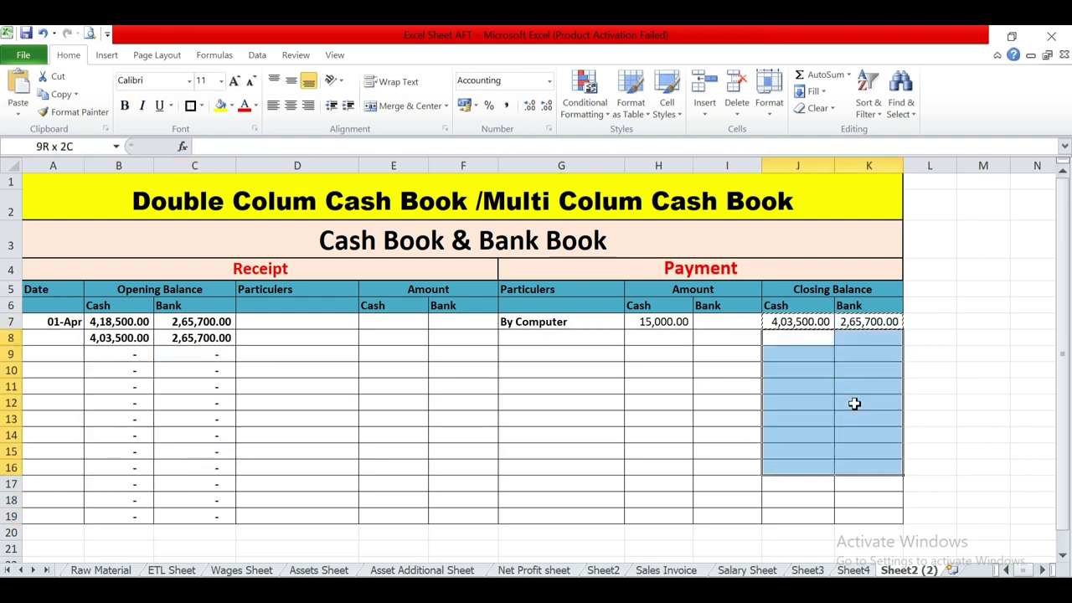
{"action": "key", "text": "ctrl+v"}
{"action": "key", "text": "Escape"}
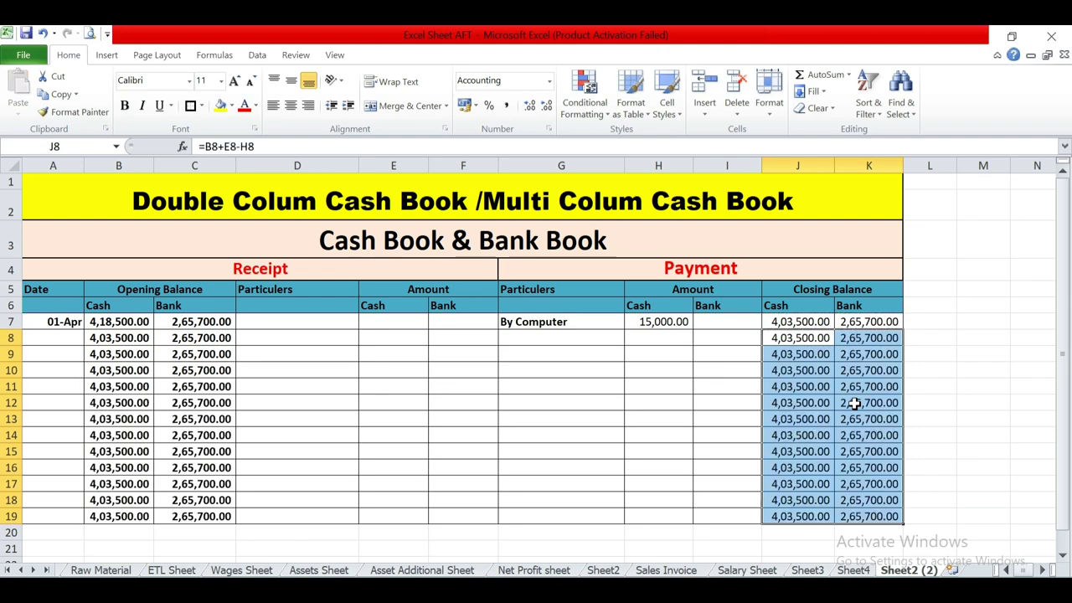
{"action": "key", "text": "Down"}
{"action": "key", "text": "Up"}
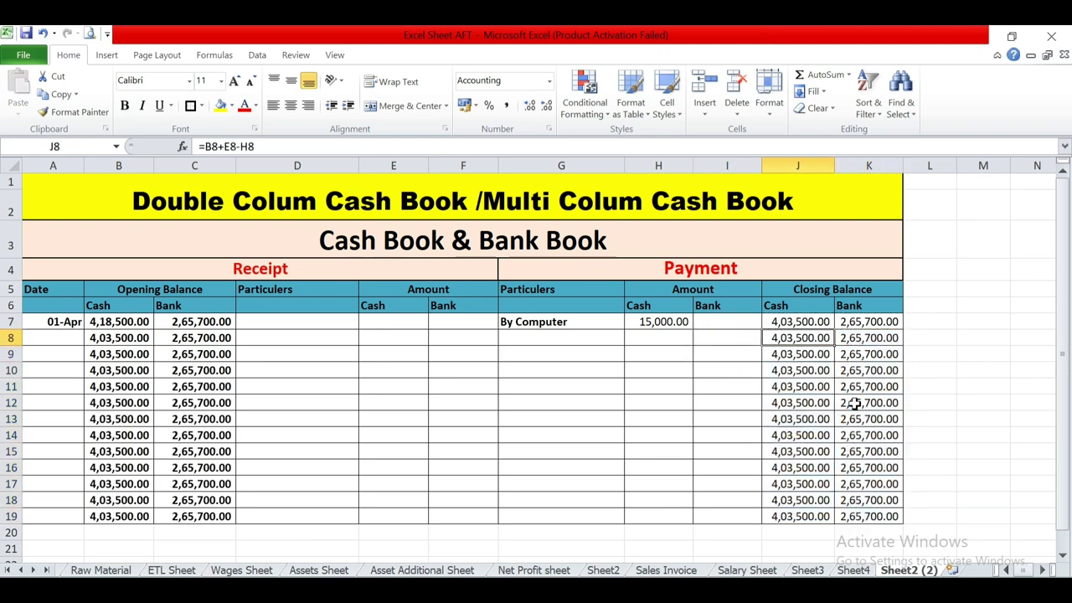
Step: Check the 6 April and 7 April transactions in the Ruff workbook again and return to A8 of the cash book
{"action": "key", "text": "Left"}
{"action": "key", "text": "Left"}
{"action": "key", "text": "Left"}
{"action": "key", "text": "Left"}
{"action": "key", "text": "Left"}
{"action": "key", "text": "Left"}
{"action": "key", "text": "Left"}
{"action": "key", "text": "Left"}
{"action": "key", "text": "Left"}
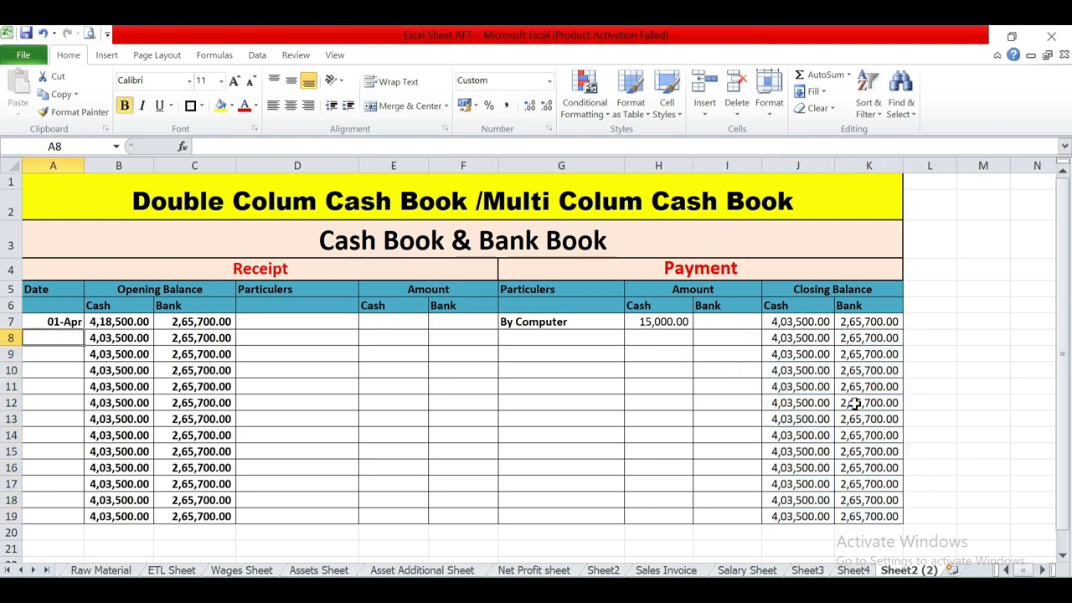
{"action": "key", "text": "Right"}
{"action": "key", "text": "Left"}
{"action": "key", "text": "alt+Tab"}
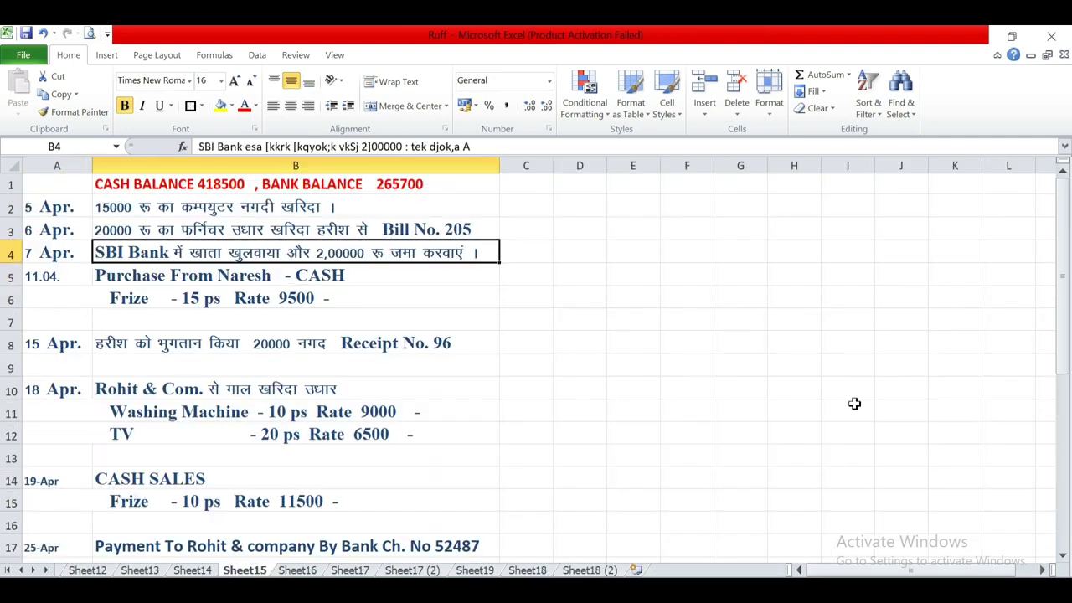
{"action": "key", "text": "alt+Tab"}
{"action": "key", "text": "alt+Tab"}
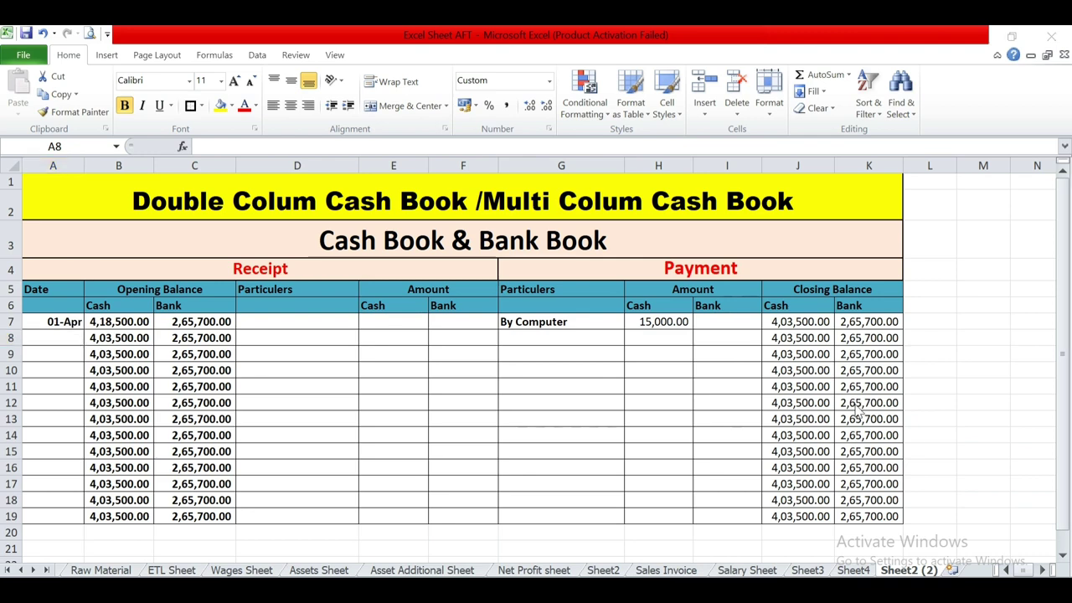
{"action": "key", "text": "alt+Tab"}
{"action": "key", "text": "alt+Tab"}
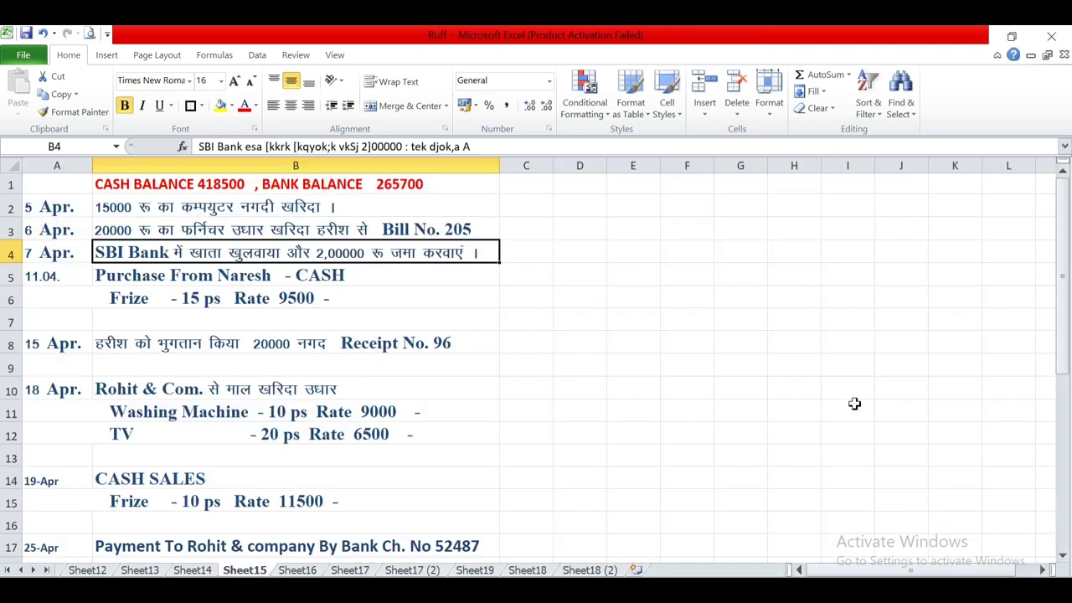
{"action": "key", "text": "Left"}
{"action": "key", "text": "Up"}
{"action": "key", "text": "Right"}
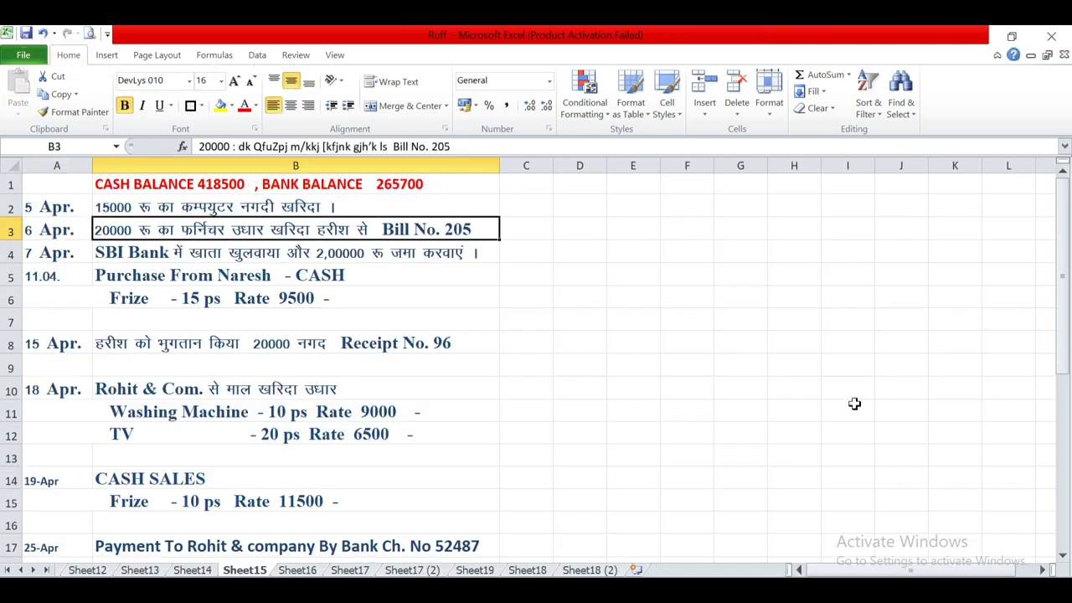
{"action": "key", "text": "Down"}
{"action": "key", "text": "Left"}
{"action": "key", "text": "alt+Tab"}
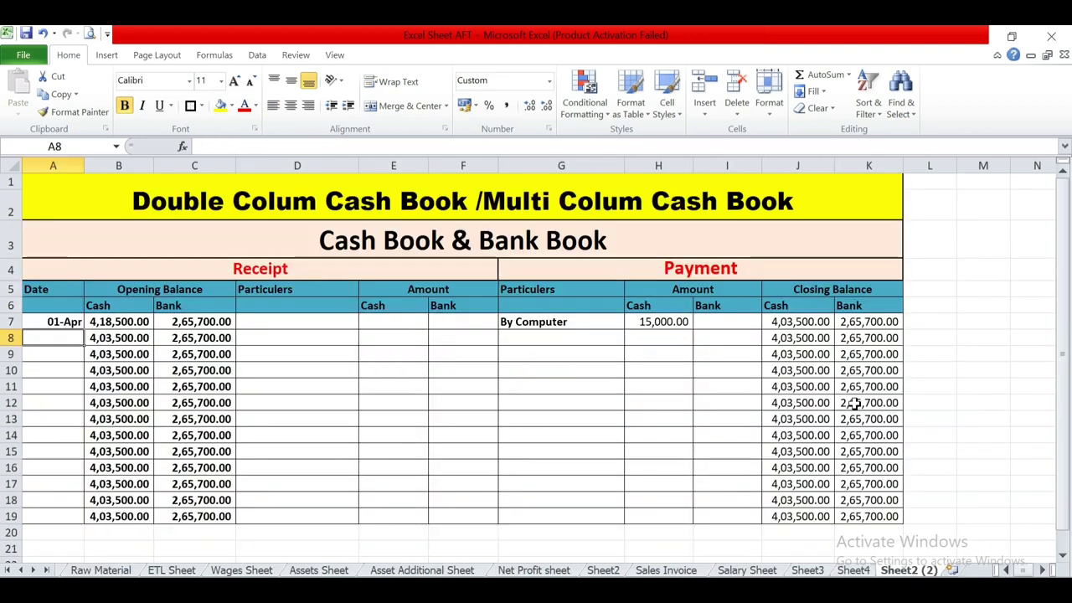
Step: Date row 8 of the cash book as 7-4 and enter By Bank as its payment particulars in G8
{"action": "type", "text": "7-4"}
{"action": "key", "text": "Tab"}
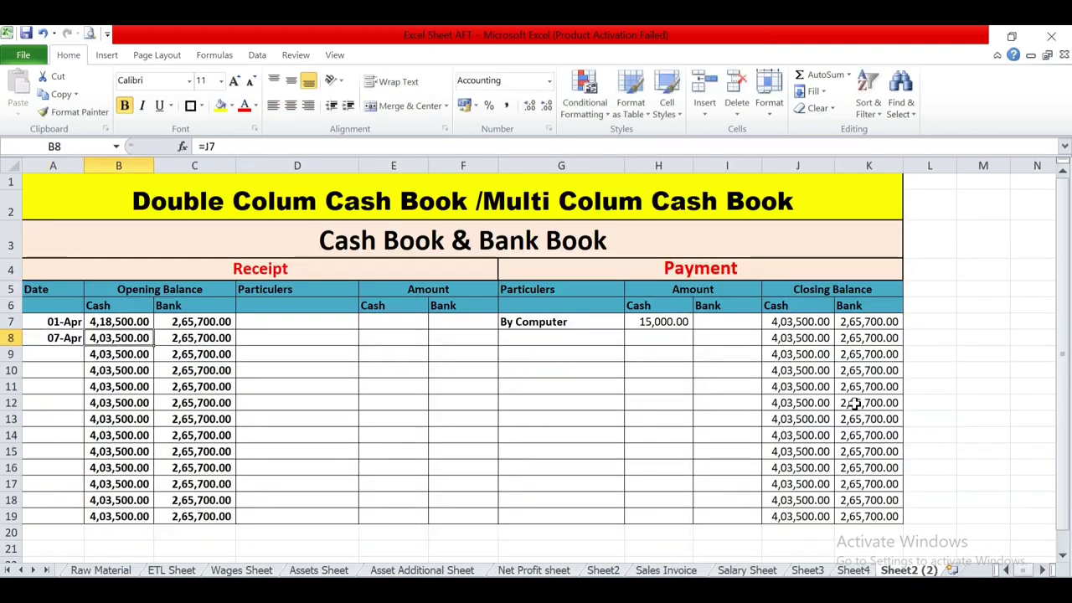
{"action": "key", "text": "Right"}
{"action": "key", "text": "Right"}
{"action": "key", "text": "Right"}
{"action": "key", "text": "Right"}
{"action": "key", "text": "Right"}
{"action": "key", "text": "Left"}
{"action": "key", "text": "Left"}
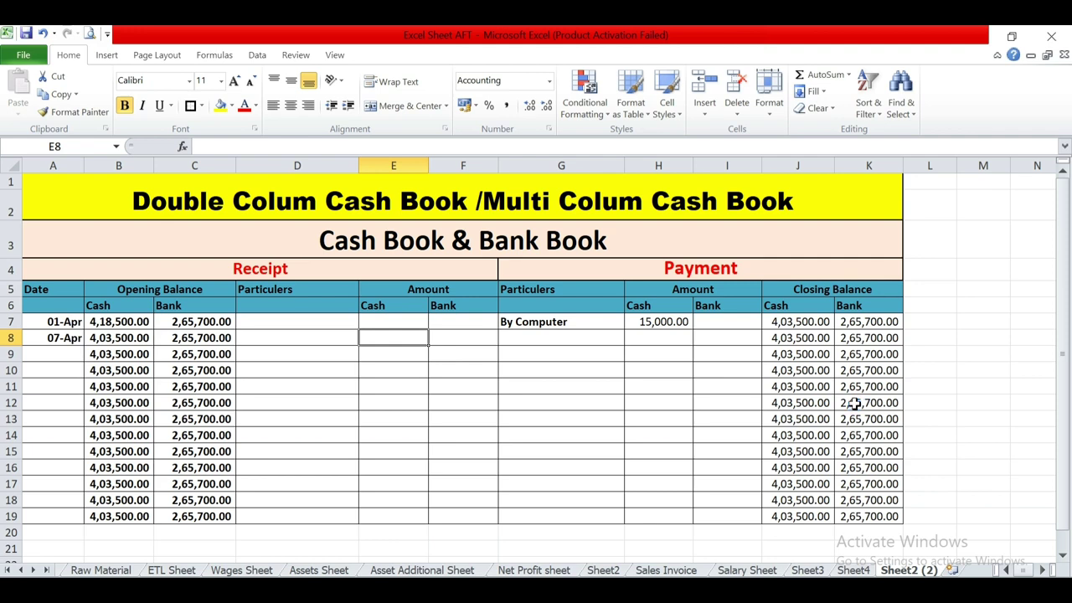
{"action": "key", "text": "Right"}
{"action": "key", "text": "Right"}
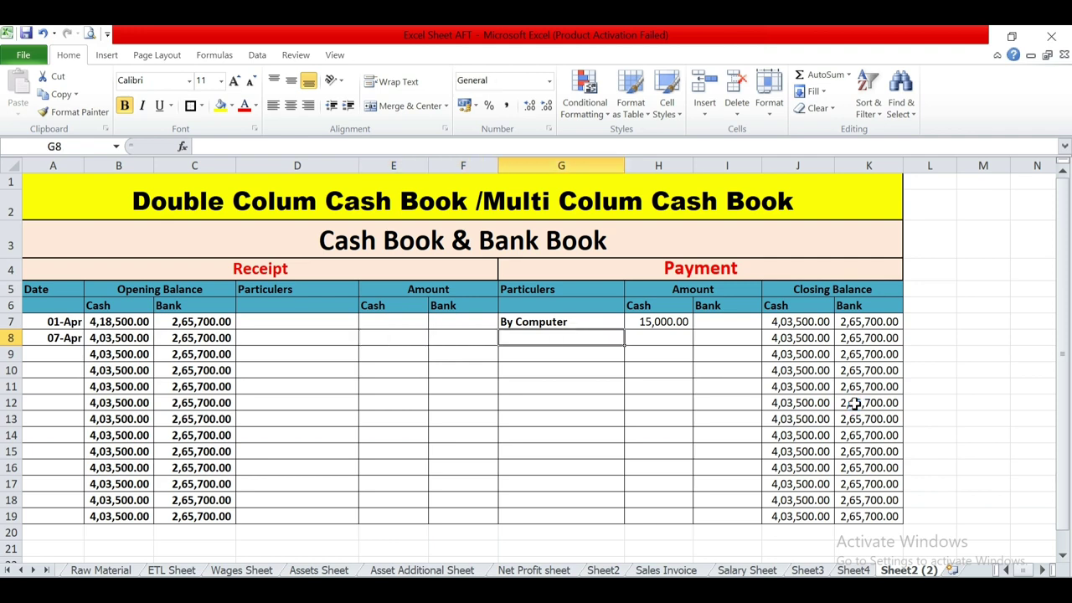
{"action": "type", "text": "B"}
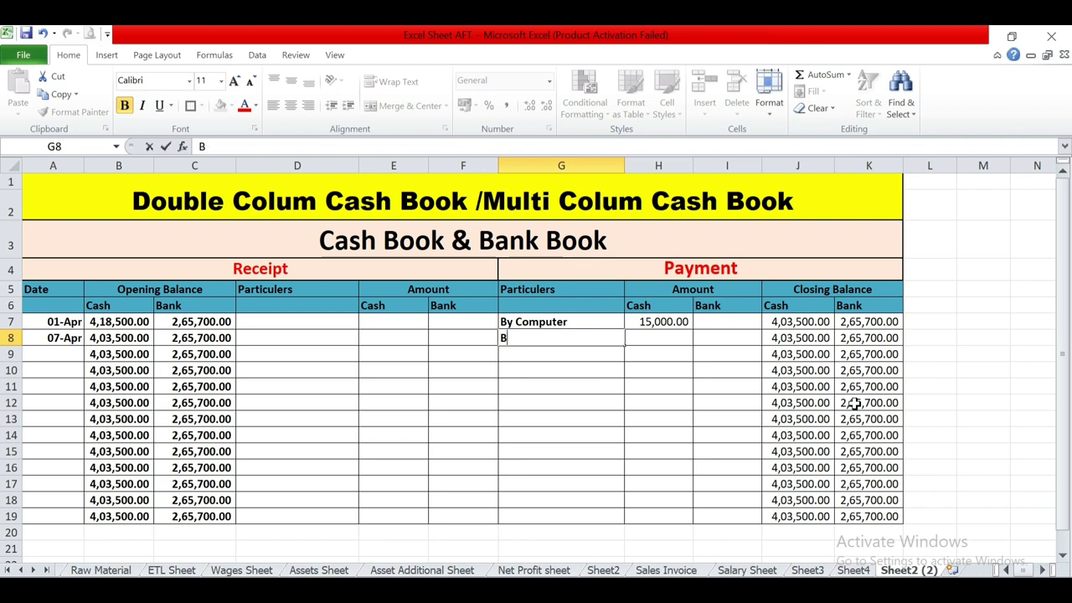
{"action": "type", "text": "uy Bank"}
{"action": "key", "text": "Tab"}
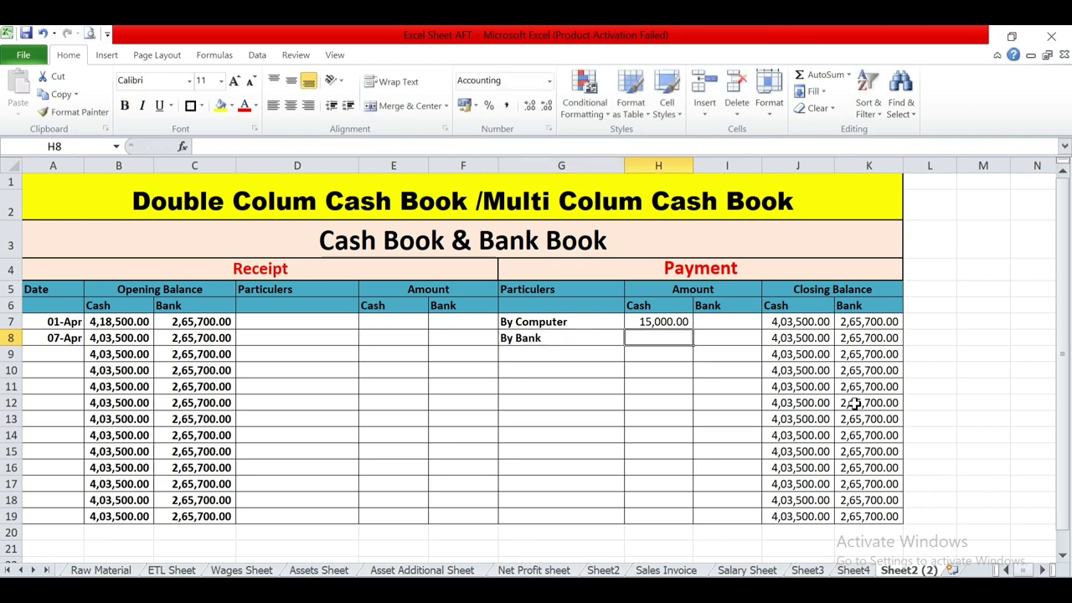
Step: Enter 200000 as the cash payment for the By Bank entry in H8
{"action": "type", "text": "2"}
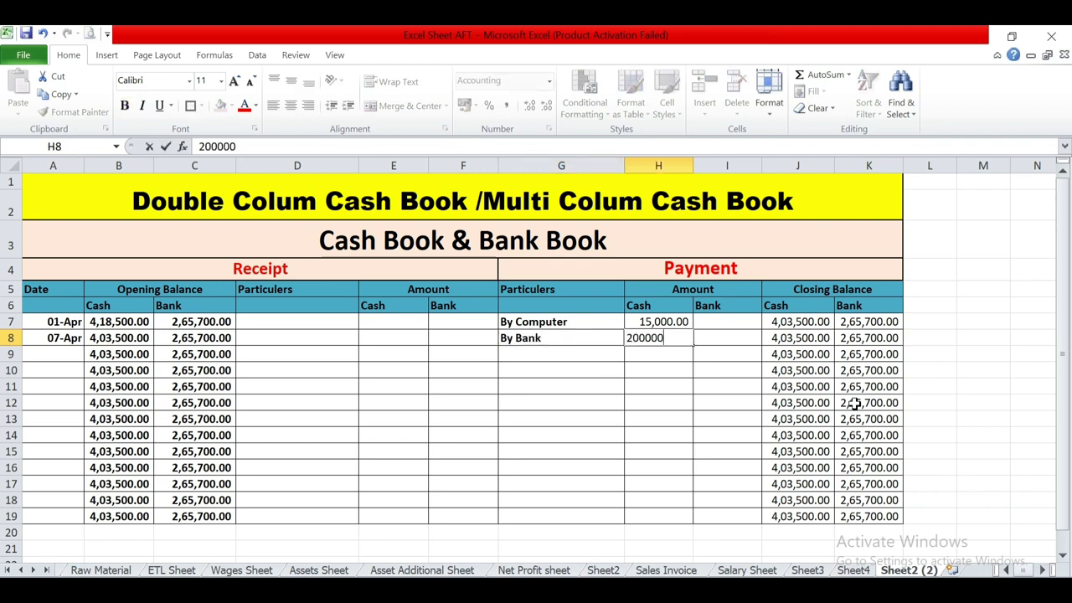
{"action": "type", "text": "00000"}
{"action": "key", "text": "Return"}
Step: Enter To Cash as the receipt particulars in D8 with a bank receipt of 200000 in F8
{"action": "key", "text": "Up"}
{"action": "key", "text": "Right"}
{"action": "key", "text": "Left"}
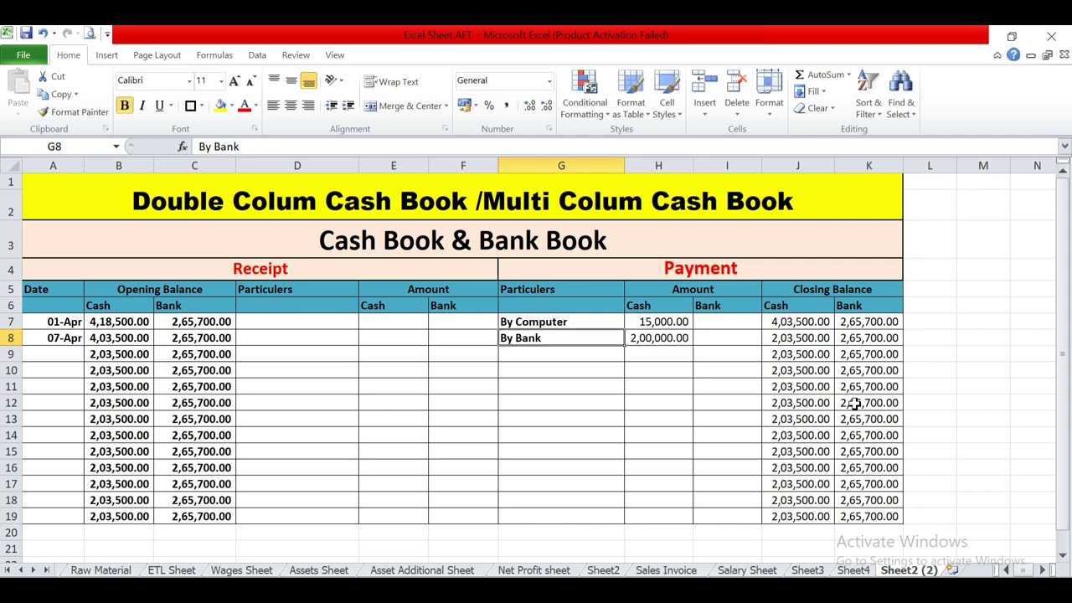
{"action": "key", "text": "Left"}
{"action": "key", "text": "Left"}
{"action": "key", "text": "Left"}
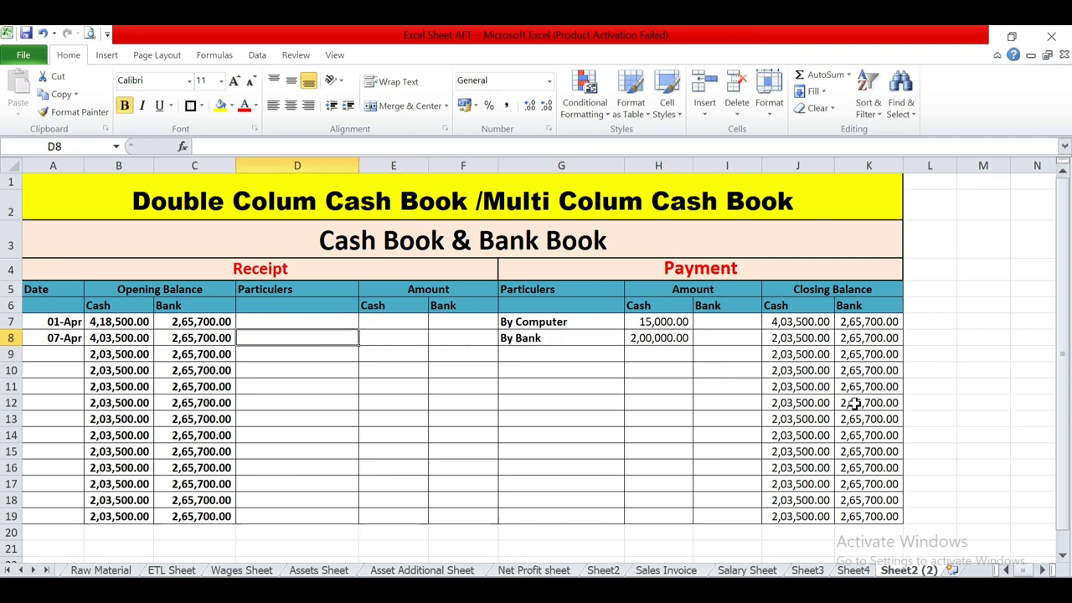
{"action": "type", "text": "To Cas"}
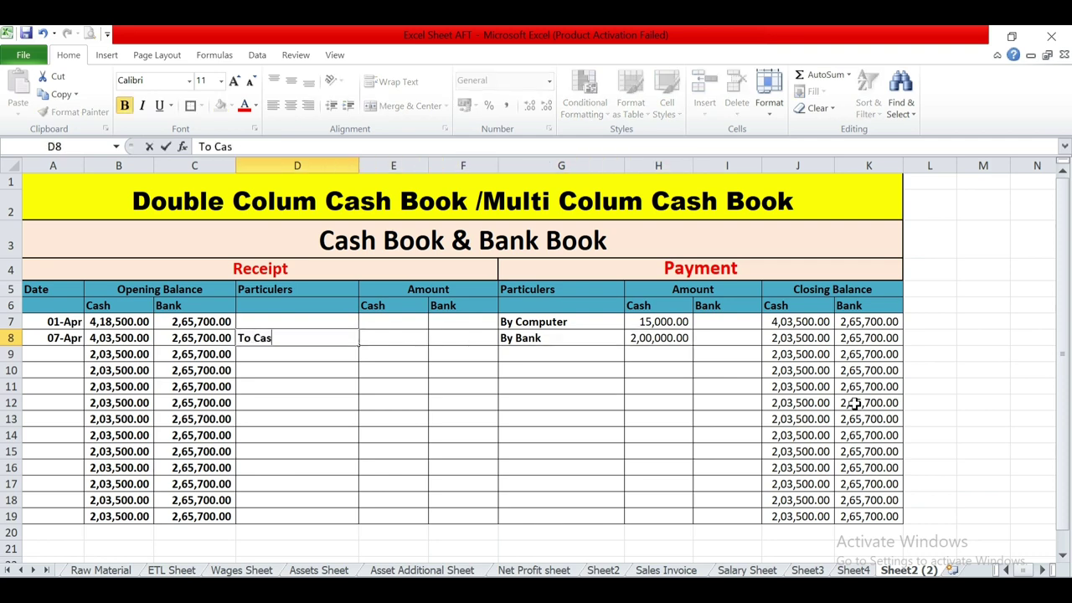
{"action": "type", "text": "h"}
{"action": "key", "text": "Right"}
{"action": "key", "text": "Right"}
{"action": "type", "text": "2,"}
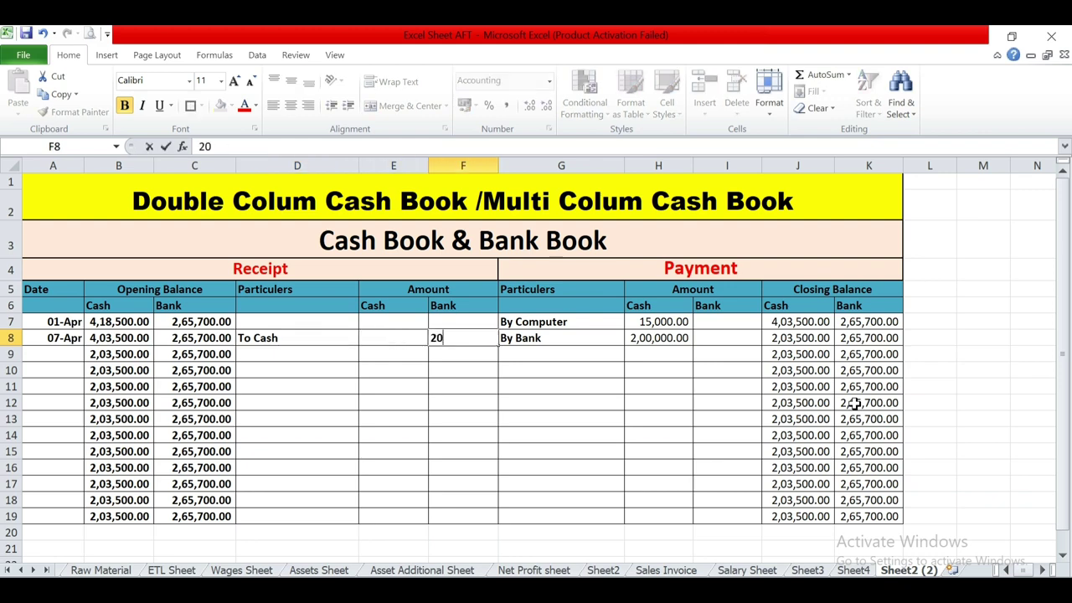
{"action": "type", "text": "00,000"}
{"action": "key", "text": "Return"}
Step: Check the Cash and Bank closing balances in row 8 against the Bank opening balance in C8
{"action": "key", "text": "Up"}
{"action": "key", "text": "Right"}
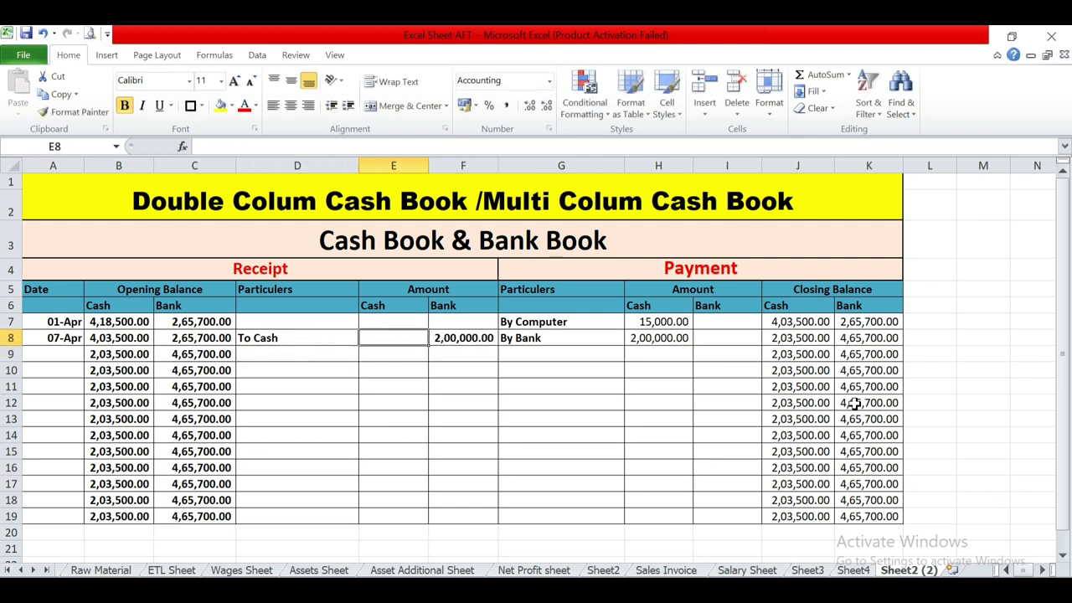
{"action": "key", "text": "Right"}
{"action": "key", "text": "Right"}
{"action": "key", "text": "Right"}
{"action": "key", "text": "Right"}
{"action": "key", "text": "Right"}
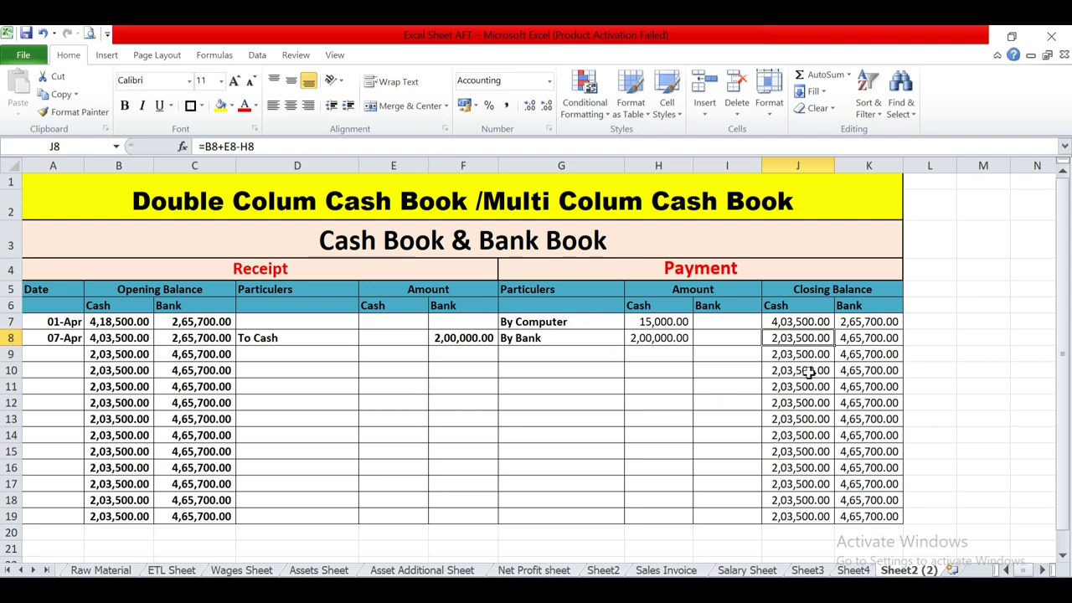
{"action": "left_click", "coordinate": [860, 340]}
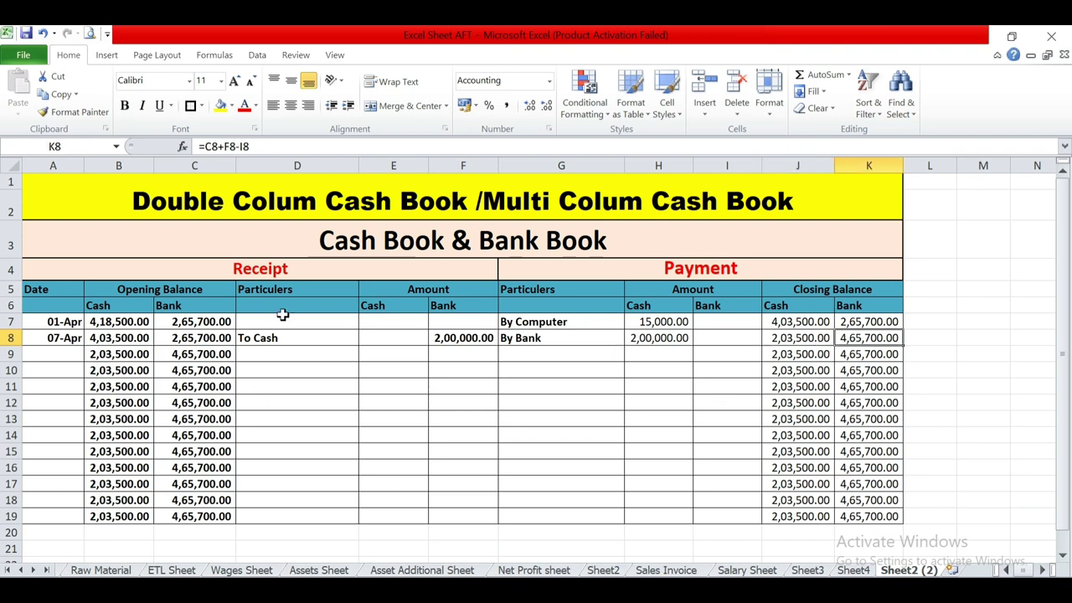
{"action": "left_click", "coordinate": [185, 339]}
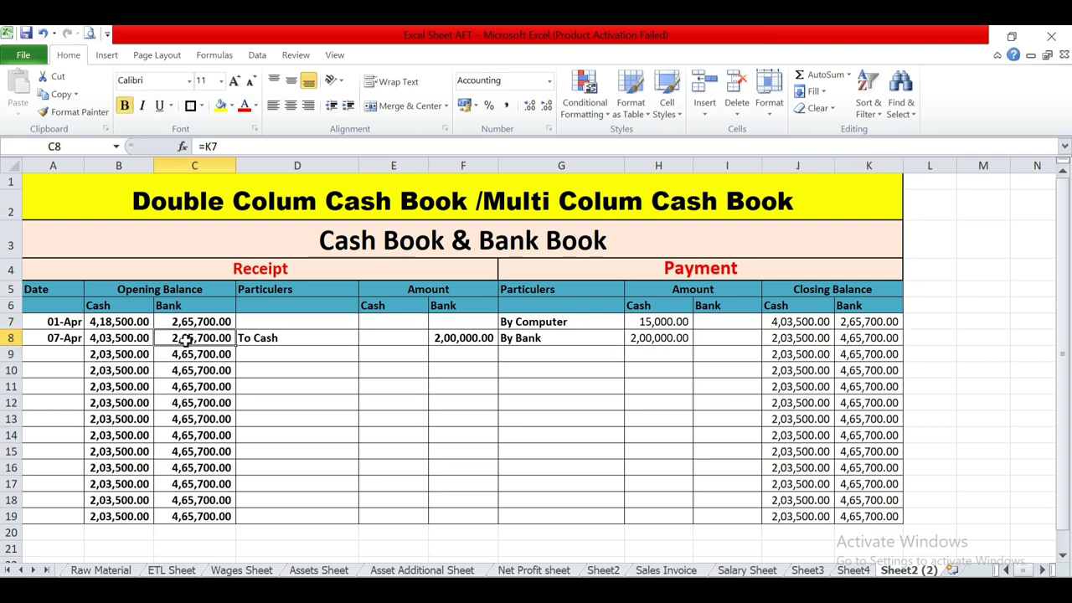
{"action": "left_click", "coordinate": [885, 337]}
Step: Read the 11.04 cash purchase in the Ruff workbook and select C6 beside its Frize line
{"action": "key", "text": "Down"}
{"action": "key", "text": "Left"}
{"action": "key", "text": "Left"}
{"action": "key", "text": "Left"}
{"action": "key", "text": "Left"}
{"action": "key", "text": "Left"}
{"action": "key", "text": "Left"}
{"action": "key", "text": "Left"}
{"action": "key", "text": "Left"}
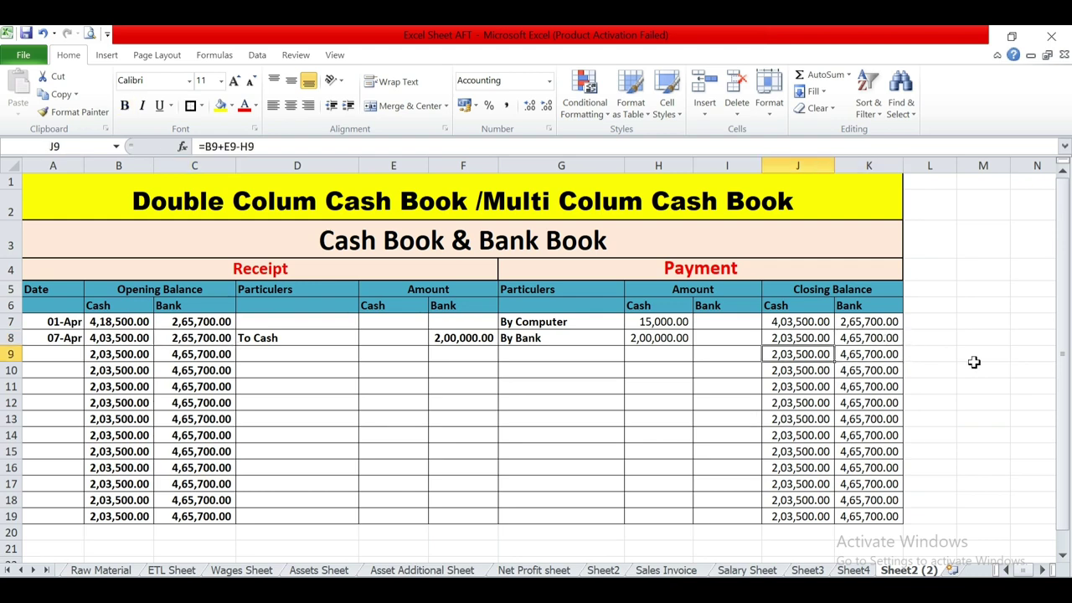
{"action": "key", "text": "Right"}
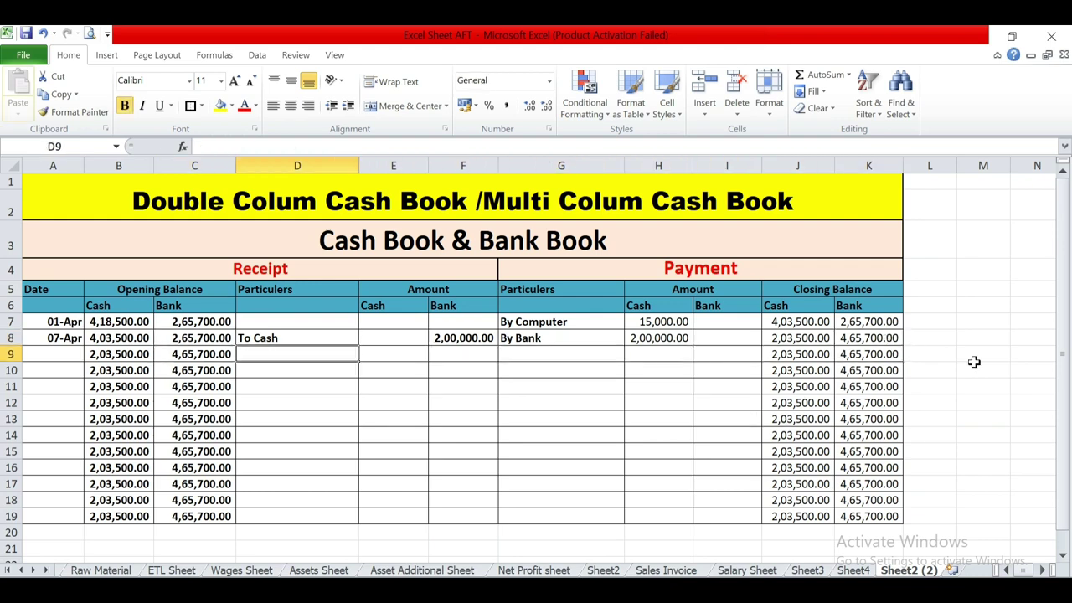
{"action": "key", "text": "alt+Tab"}
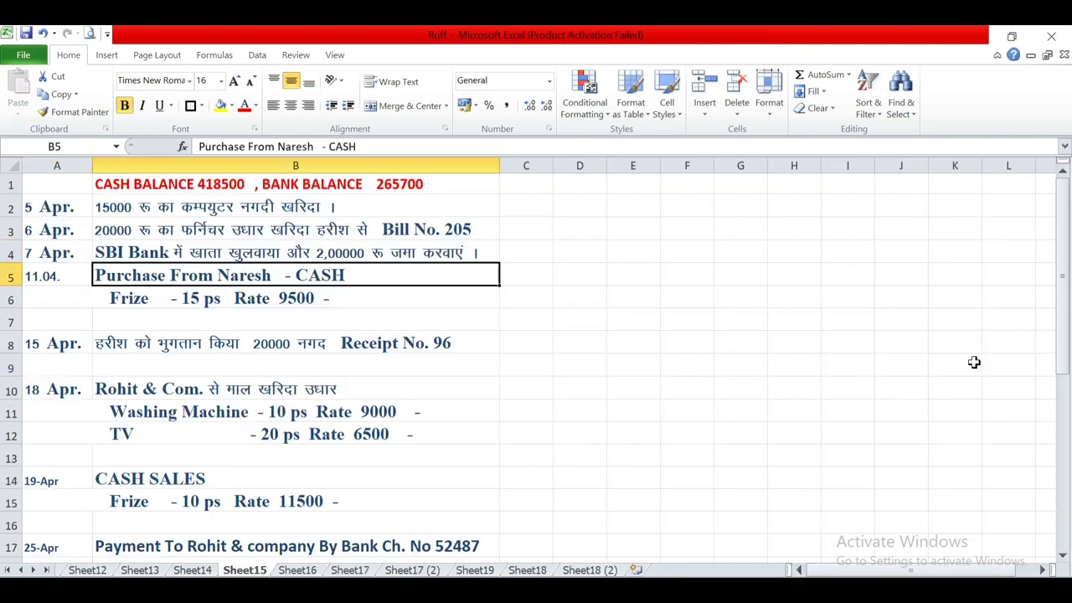
{"action": "key", "text": "Down"}
{"action": "key", "text": "Right"}
{"action": "key", "text": "Right"}
{"action": "key", "text": "Left"}
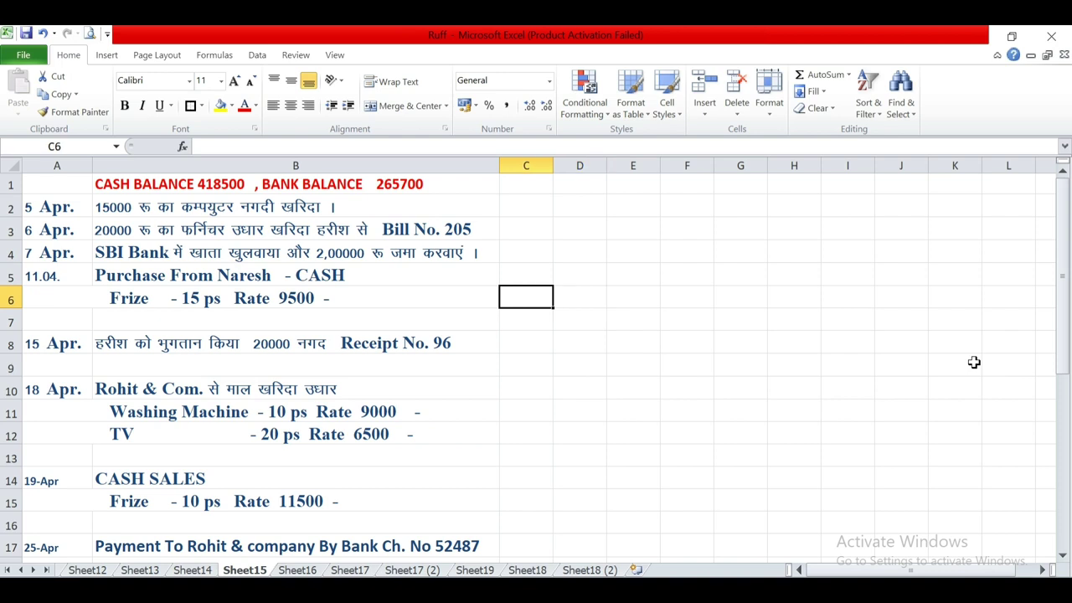
Step: Calculate the 11.04 cash purchase amount in C6 with the formula =9500*15
{"action": "type", "text": "=9500"}
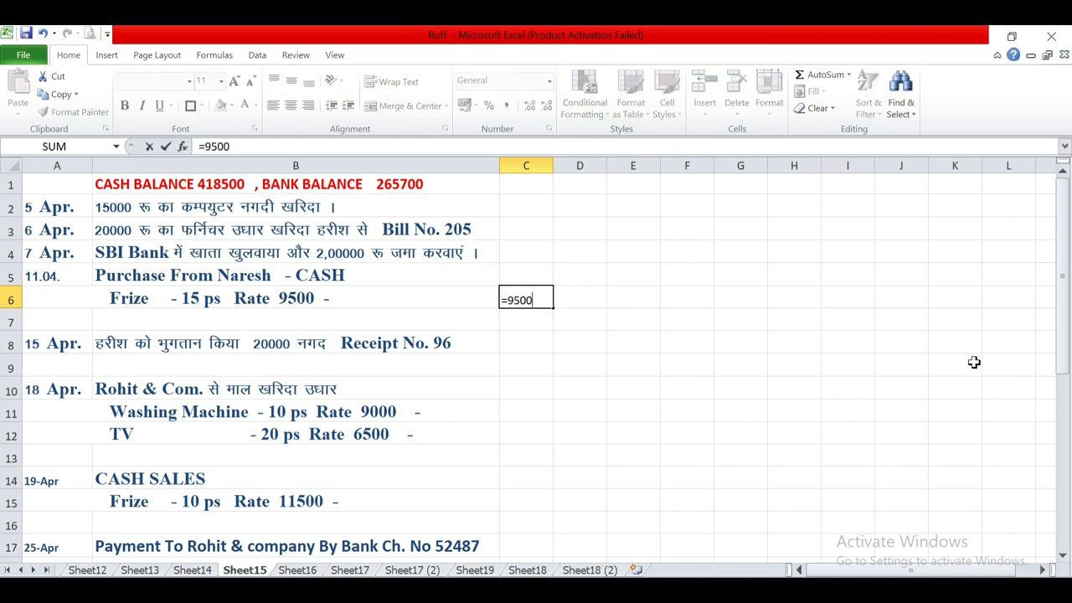
{"action": "type", "text": "*15"}
{"action": "key", "text": "ctrl+Return"}
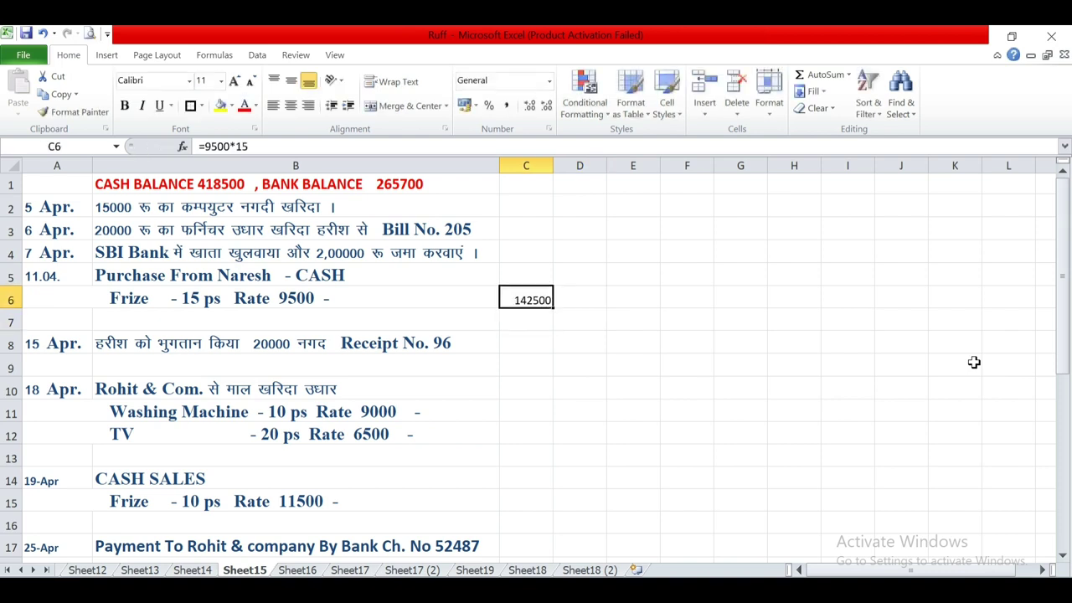
Step: Switch to the Excel Sheet AFT workbook and enter By Purchase as the payment particulars in G9
{"action": "key", "text": "alt+Tab"}
{"action": "key", "text": "Right"}
{"action": "key", "text": "Right"}
{"action": "key", "text": "Right"}
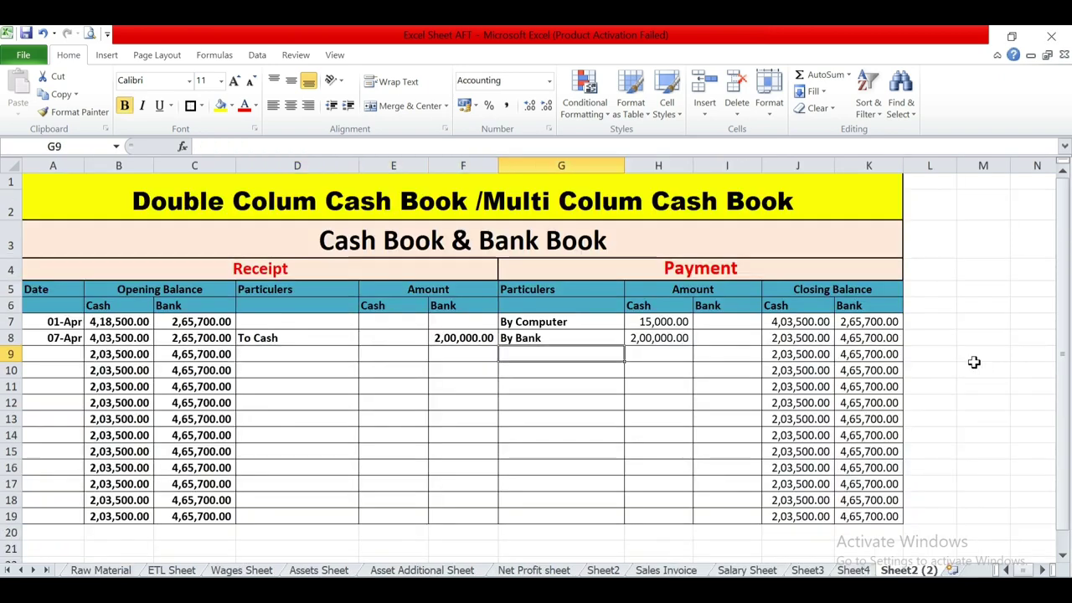
{"action": "type", "text": "By Pu"}
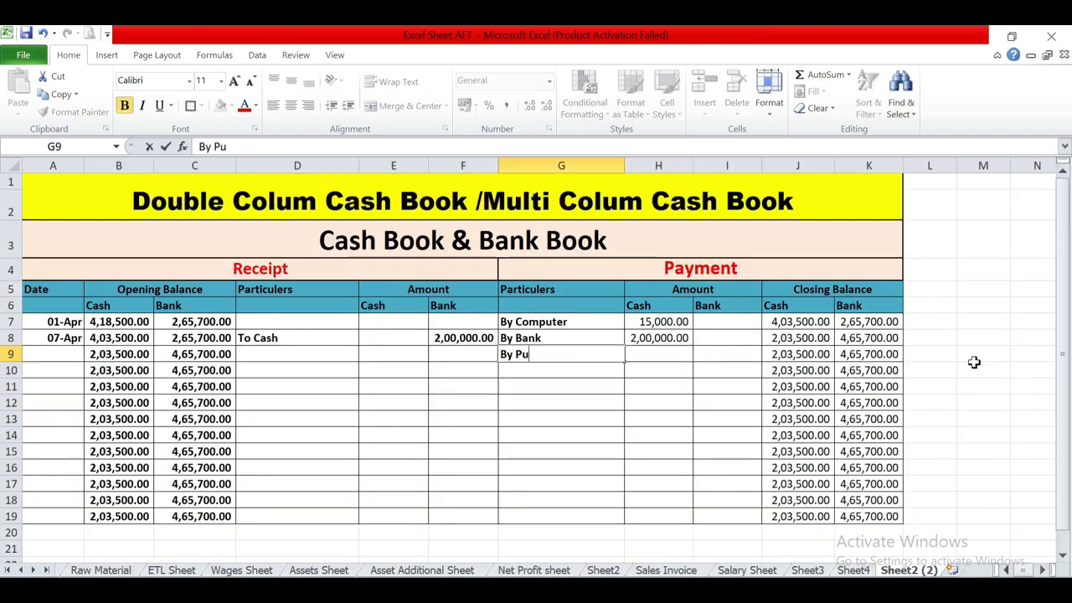
{"action": "type", "text": "rchase"}
{"action": "key", "text": "Tab"}
Step: Enter 195000 as the cash payment for the By Purchase entry in H9
{"action": "type", "text": "1950"}
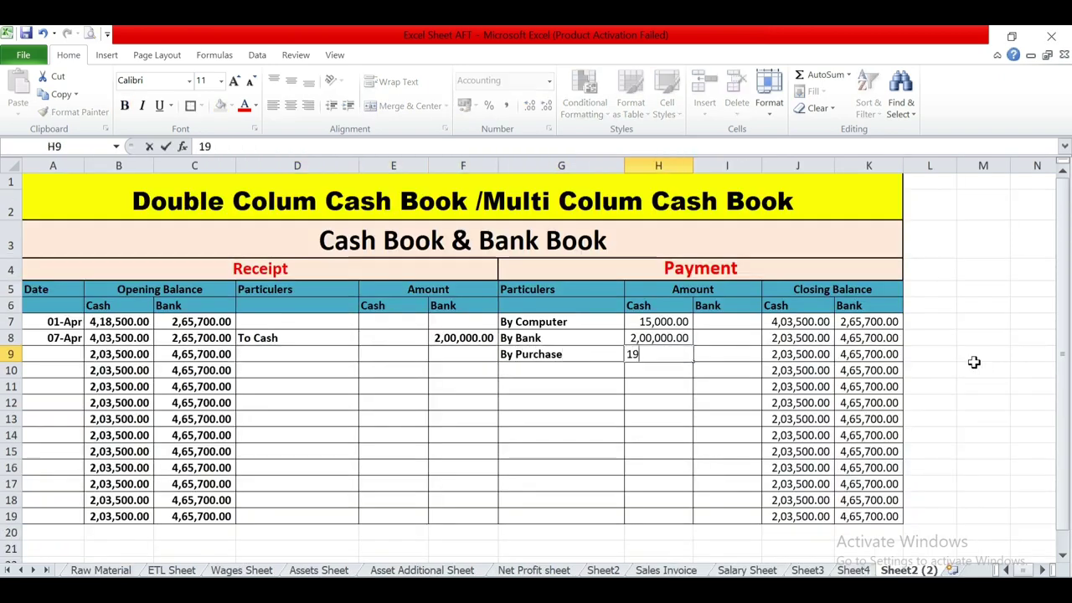
{"action": "key", "text": "Return"}
{"action": "key", "text": "Up"}
{"action": "key", "text": "Right"}
{"action": "key", "text": "F2"}
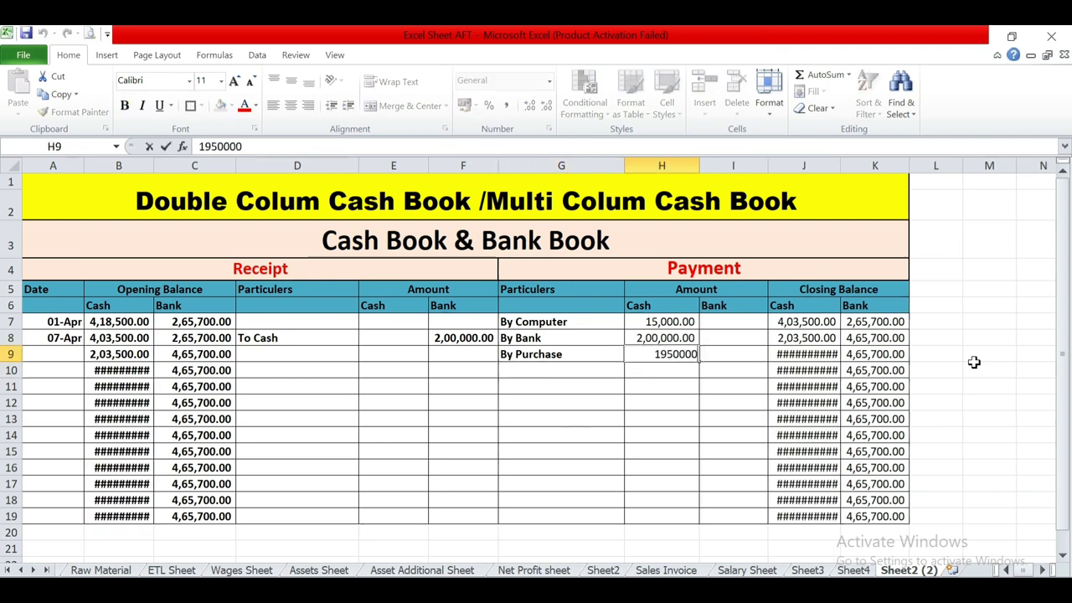
{"action": "key", "text": "BackSpace"}
{"action": "key", "text": "ctrl+Return"}
Step: Check the calculated purchase amount in the Ruff workbook and set the By Purchase cash payment in H9 to 142500
{"action": "key", "text": "alt+Tab"}
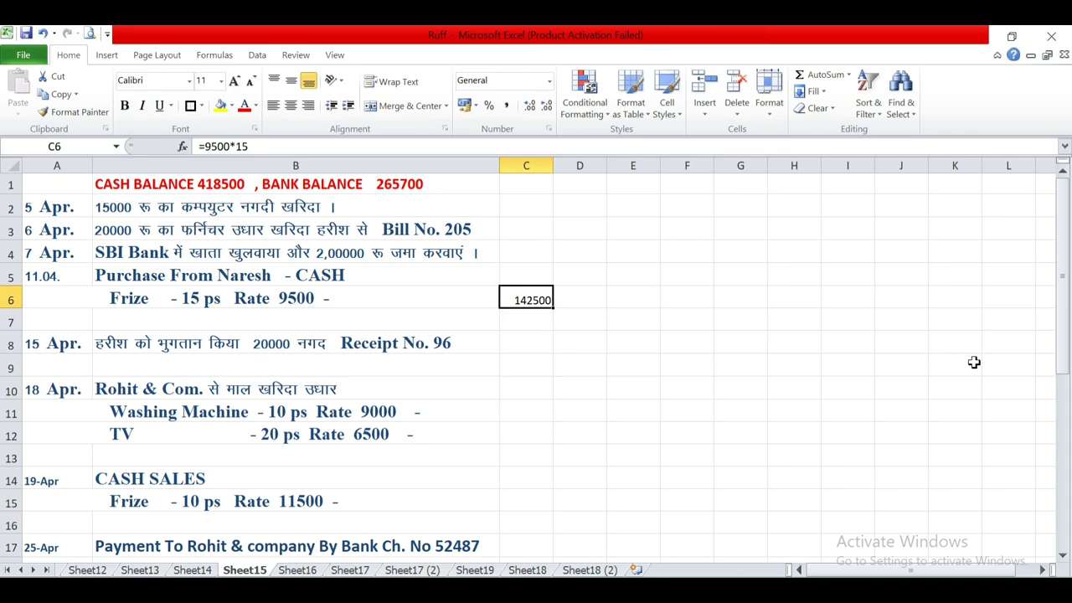
{"action": "key", "text": "alt+Tab"}
{"action": "type", "text": "1425"}
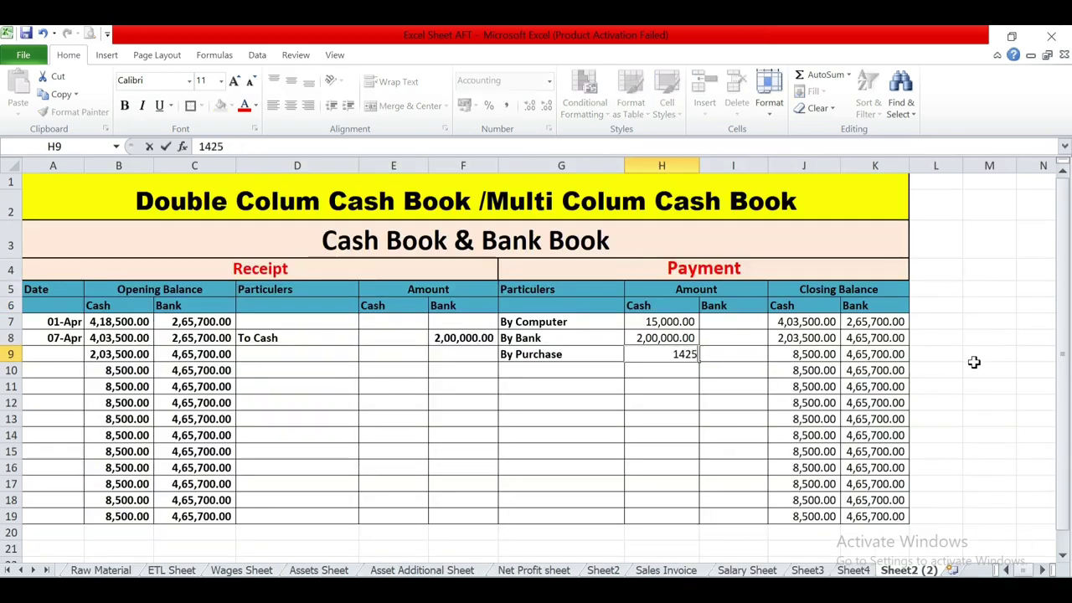
{"action": "type", "text": "00"}
{"action": "key", "text": "Return"}
{"action": "key", "text": "Up"}
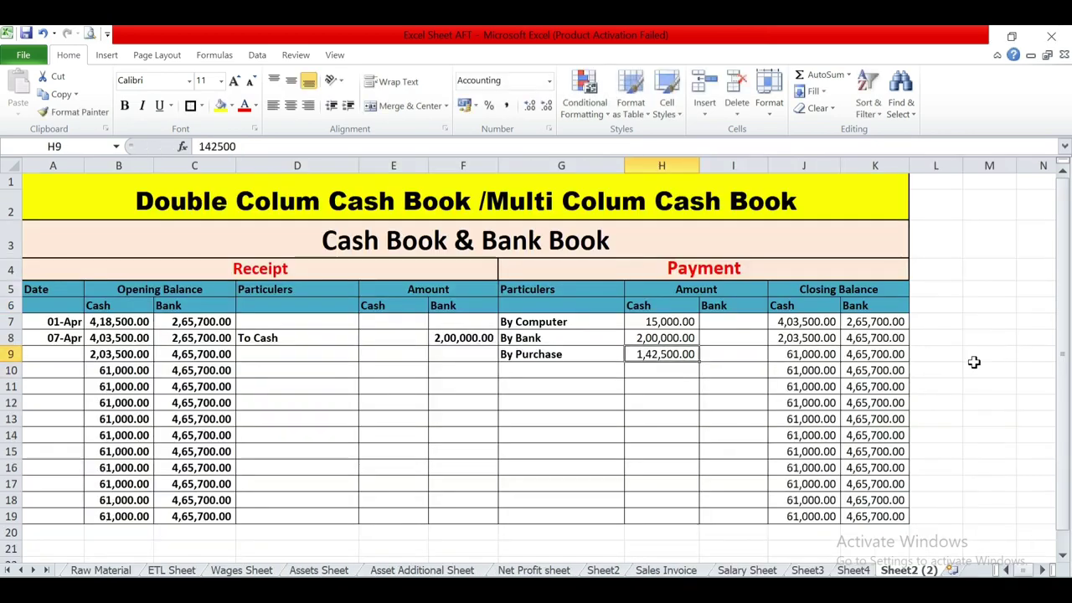
Step: Read the 15 Apr. cash payment transaction in B8 of the Ruff workbook
{"action": "key", "text": "alt+Tab"}
{"action": "key", "text": "Down"}
{"action": "key", "text": "Left"}
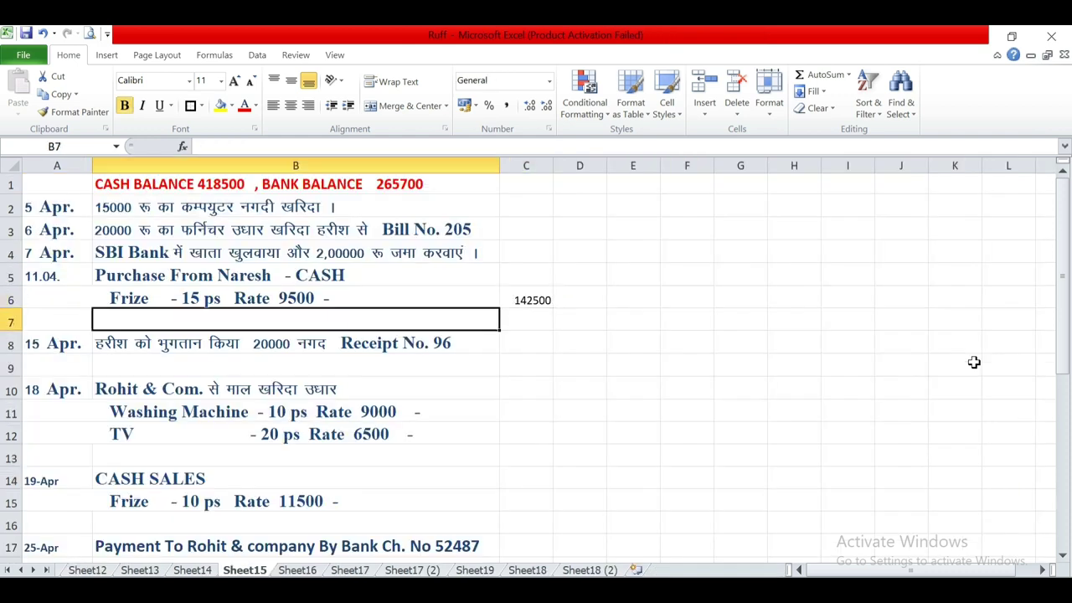
{"action": "key", "text": "Down"}
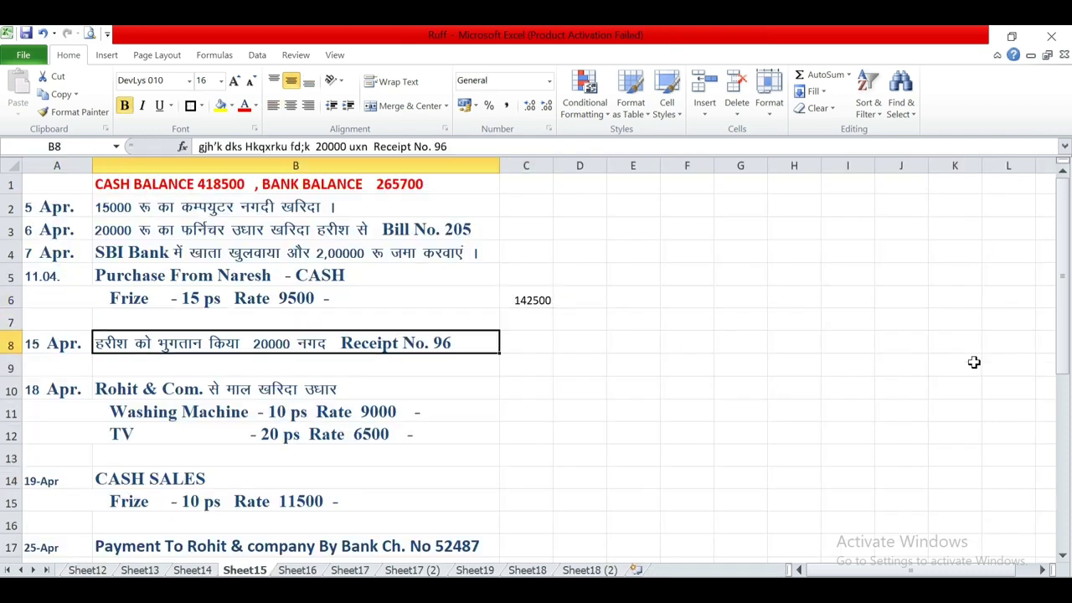
Step: Return to the cash book and enter 11-4 as the purchase entry's date in A9, checking it against the Ruff workbook
{"action": "key", "text": "alt+Tab"}
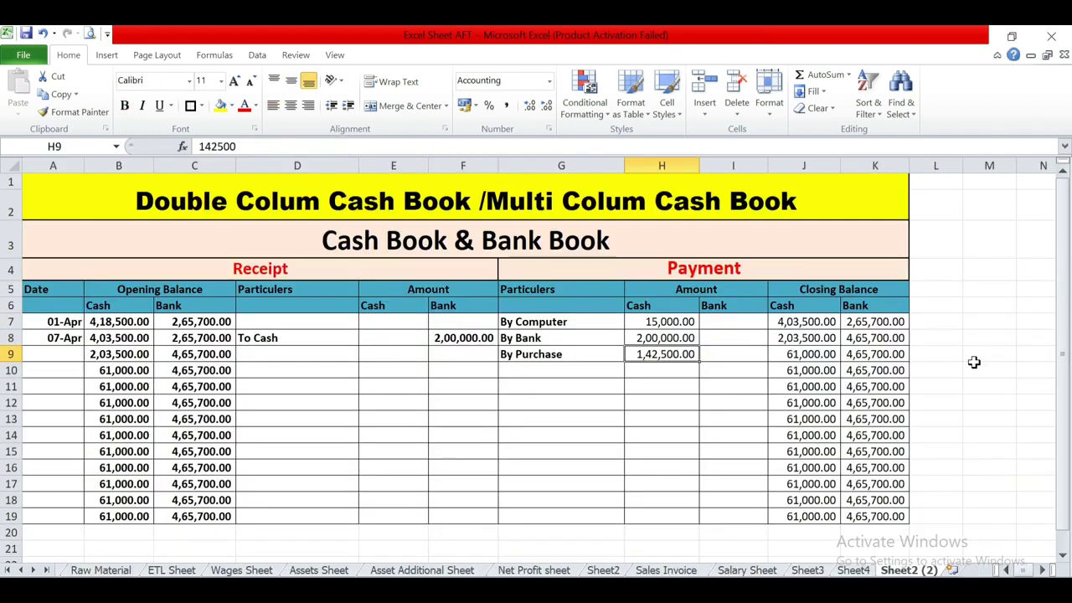
{"action": "key", "text": "Down"}
{"action": "key", "text": "Left"}
{"action": "key", "text": "Left"}
{"action": "key", "text": "Left"}
{"action": "key", "text": "Left"}
{"action": "key", "text": "Left"}
{"action": "key", "text": "Left"}
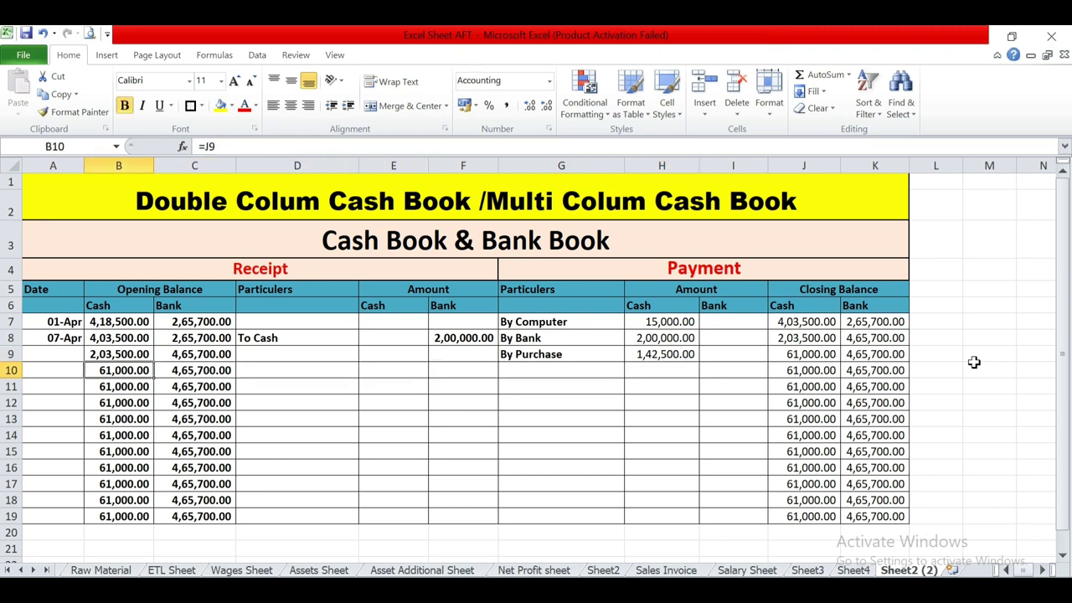
{"action": "key", "text": "Up"}
{"action": "key", "text": "Left"}
{"action": "key", "text": "alt+Tab"}
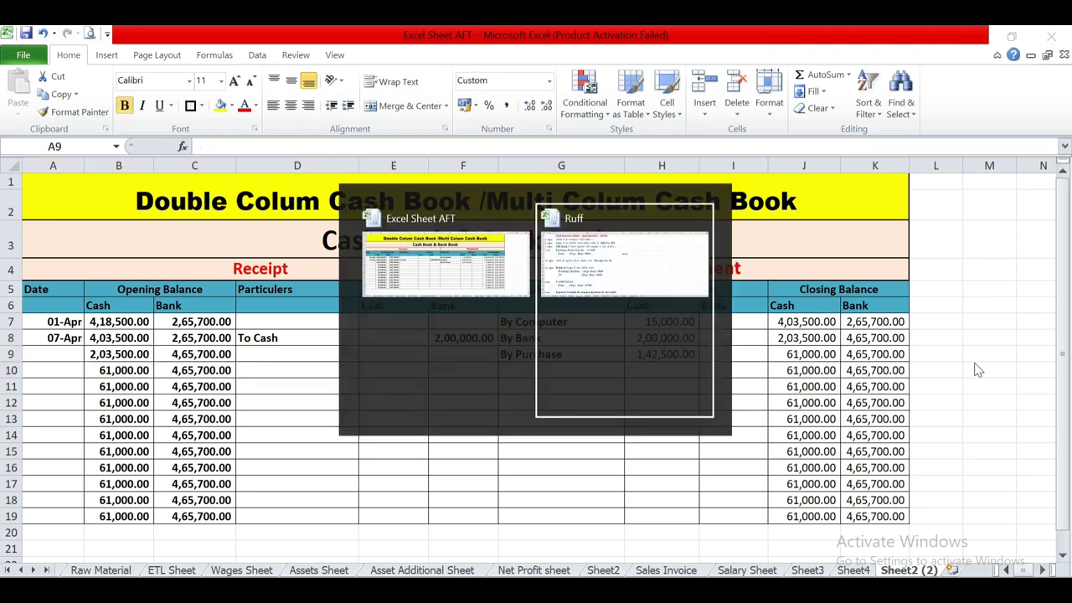
{"action": "key", "text": "alt+Tab"}
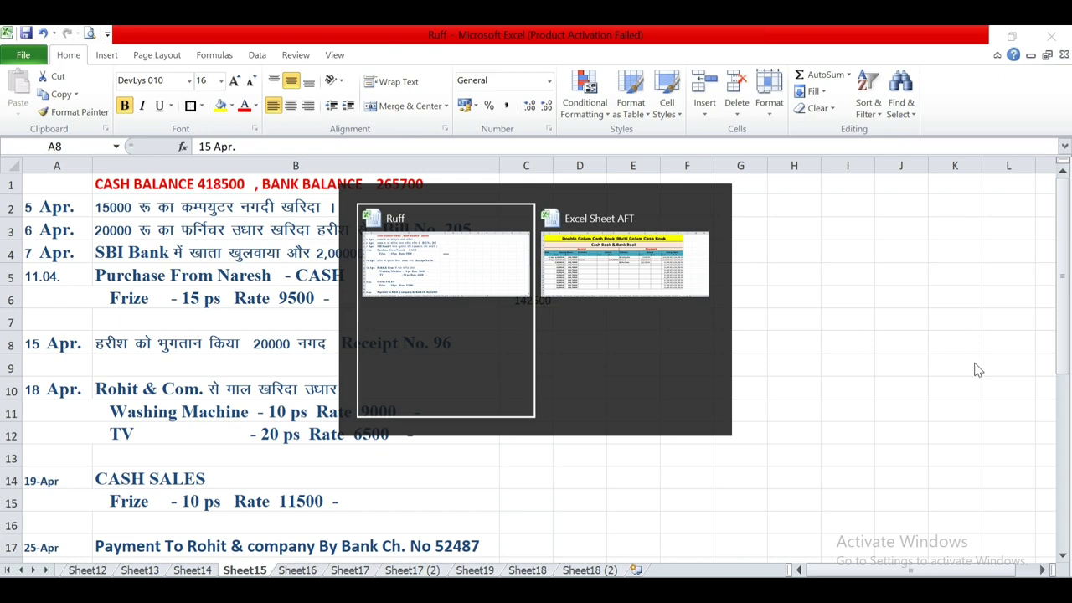
{"action": "key", "text": "alt+Tab"}
{"action": "type", "text": "11-4"}
{"action": "key", "text": "Return"}
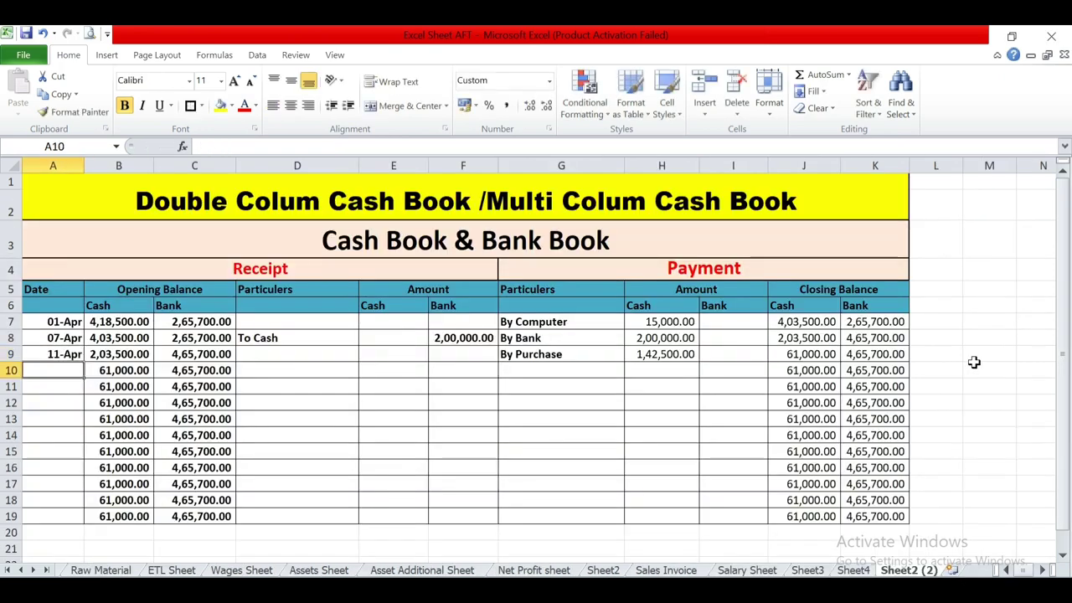
Step: Enter 15-4 as the date of the next transaction in A10 and go to its payment particulars in G10
{"action": "type", "text": "15-4"}
{"action": "key", "text": "Tab"}
{"action": "key", "text": "Tab"}
{"action": "key", "text": "Tab"}
{"action": "key", "text": "Tab"}
{"action": "key", "text": "Tab"}
{"action": "key", "text": "Tab"}
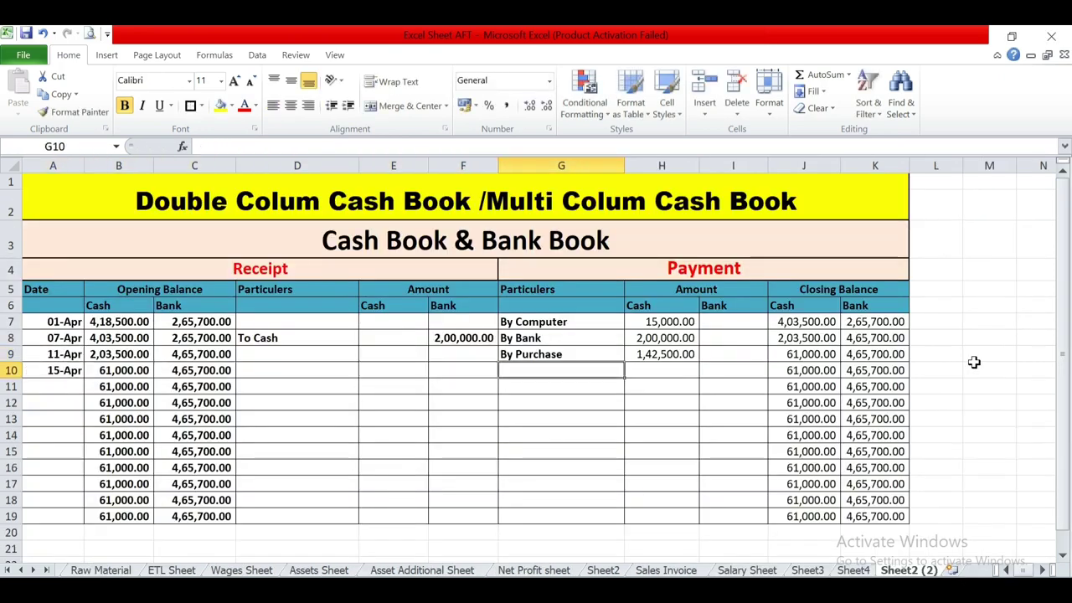
Step: Enter By and the payee's name from the Ruff workbook as payment particulars in G10, with a cash payment of 20000 in H10
{"action": "key", "text": "alt+Tab"}
{"action": "key", "text": "Tab"}
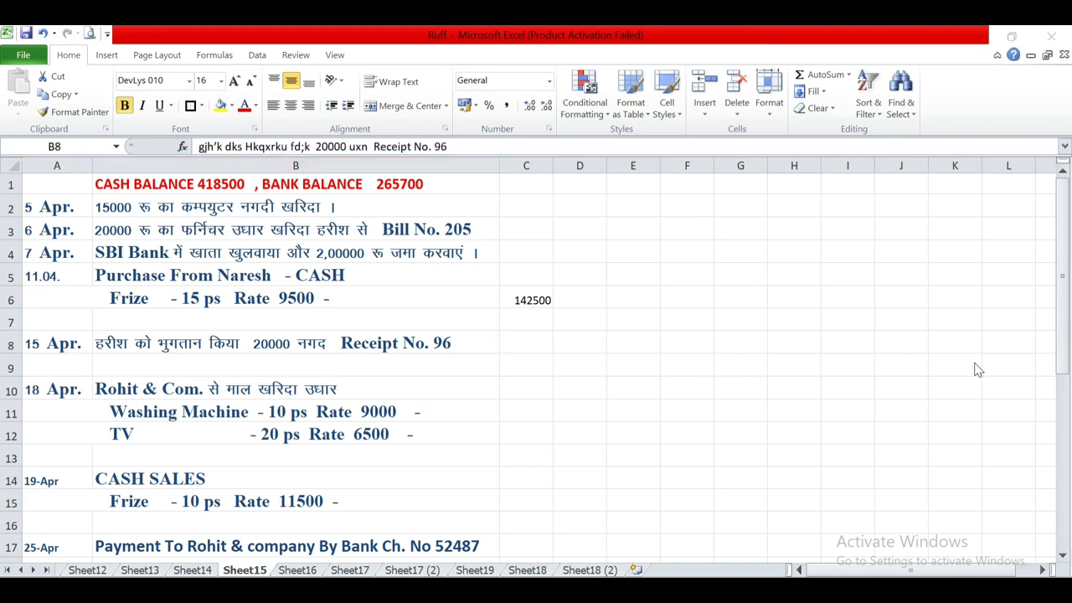
{"action": "key", "text": "alt+Tab"}
{"action": "type", "text": "By Har"}
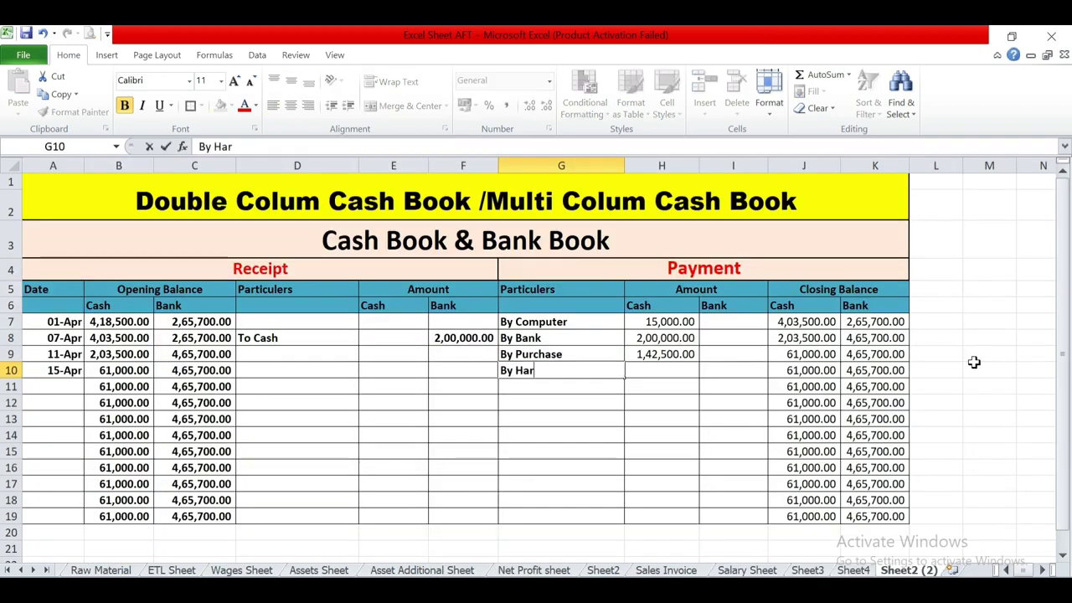
{"action": "key", "text": "Tab"}
{"action": "key", "text": "alt+Tab"}
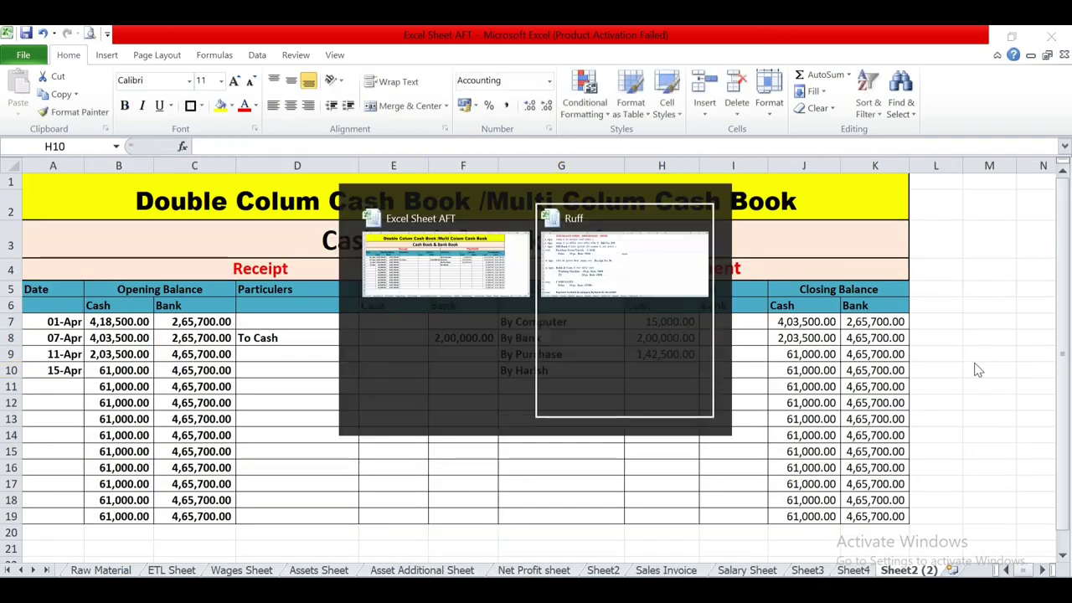
{"action": "key", "text": "alt+Tab"}
{"action": "type", "text": "20000"}
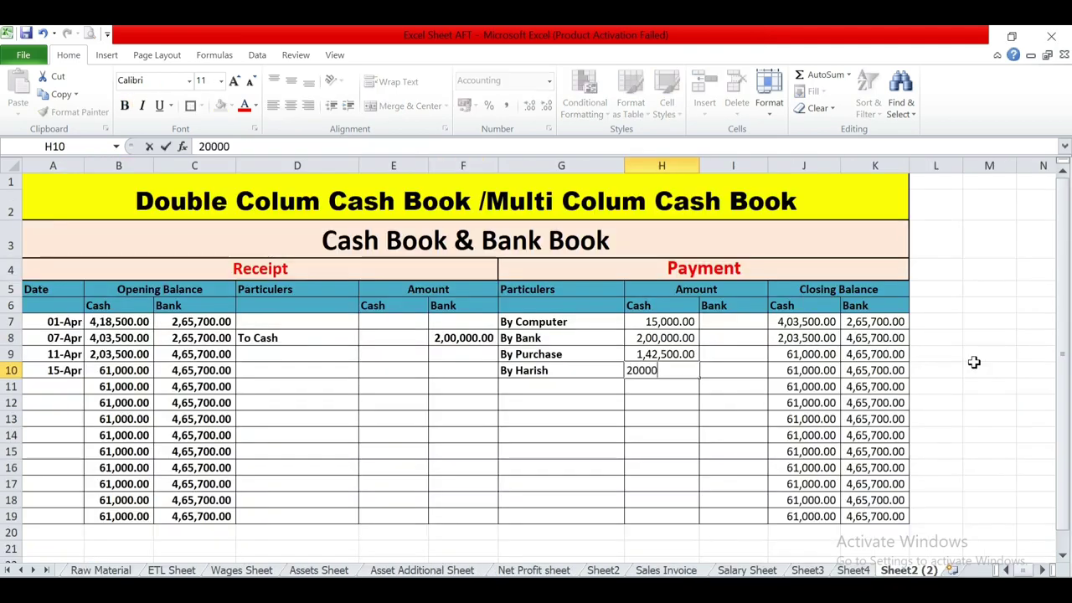
{"action": "key", "text": "Return"}
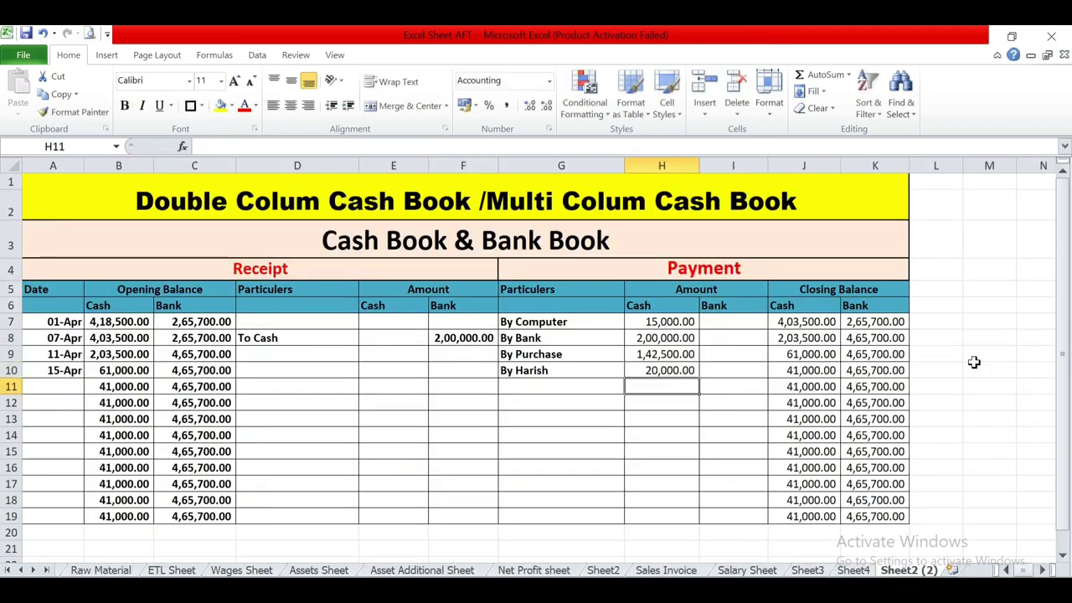
Step: Review the transactions from 18 Apr. to 28-Apr in the Ruff workbook to find the next cash or bank entry
{"action": "key", "text": "alt+Tab"}
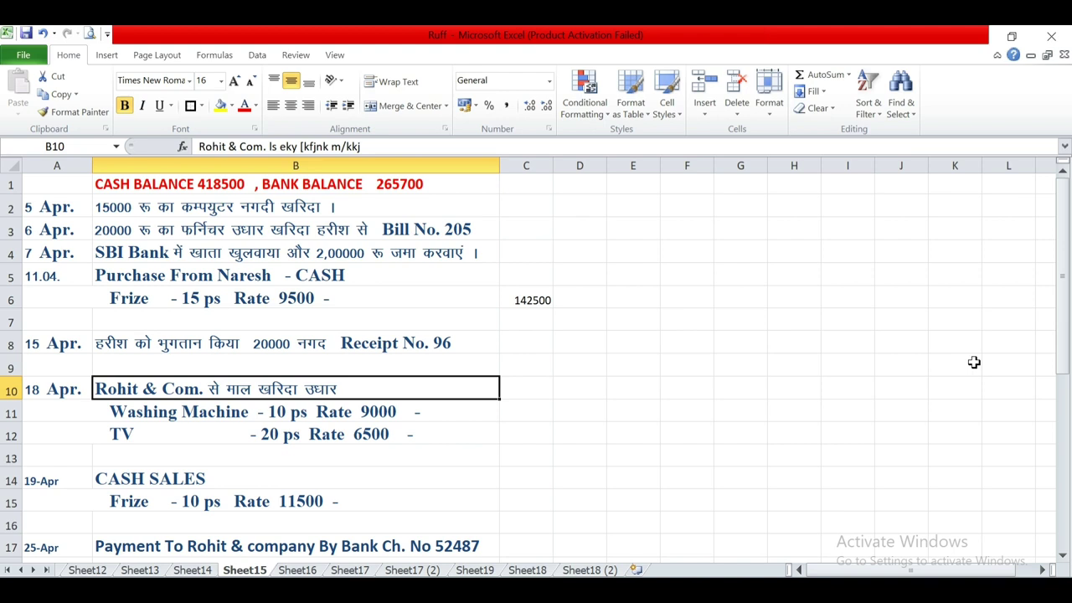
{"action": "key", "text": "Down"}
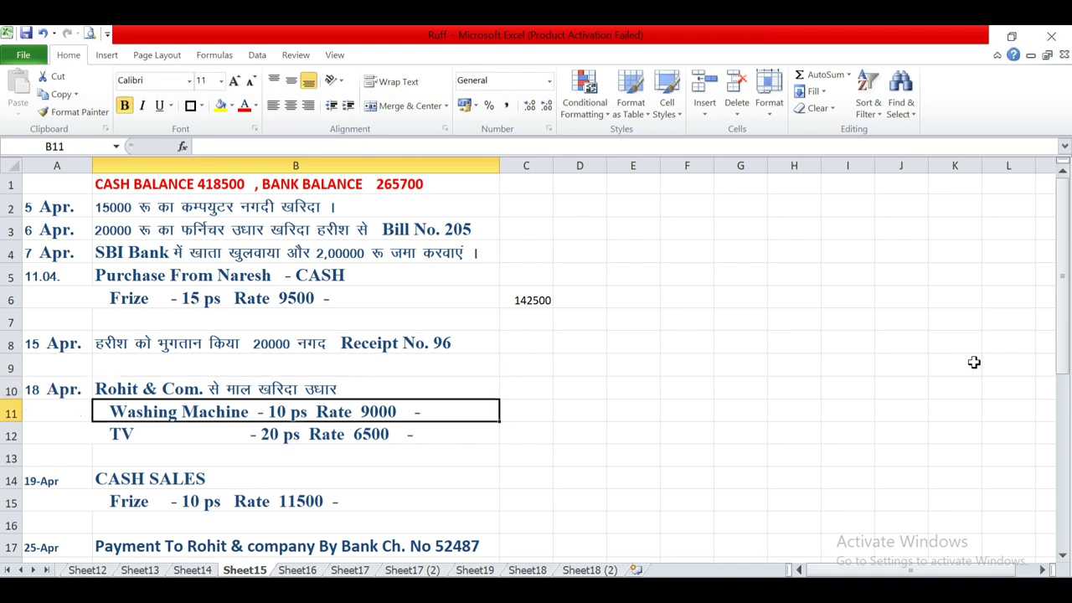
{"action": "key", "text": "Up"}
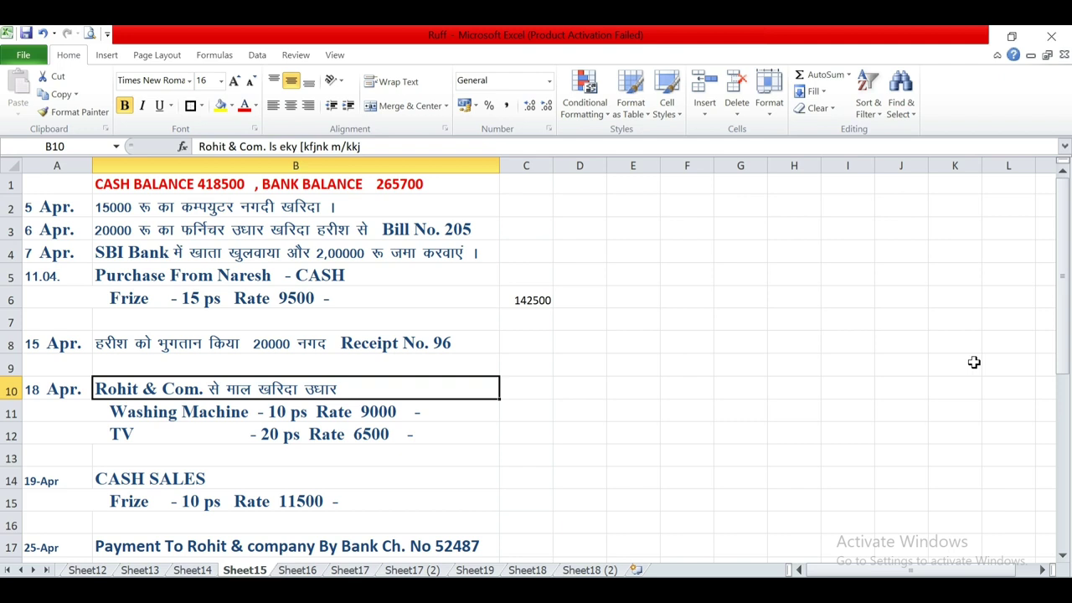
{"action": "key", "text": "Down"}
{"action": "key", "text": "Down"}
{"action": "key", "text": "Down"}
{"action": "key", "text": "Down"}
{"action": "key", "text": "Down"}
{"action": "key", "text": "Down"}
{"action": "key", "text": "Down"}
{"action": "key", "text": "Down"}
{"action": "key", "text": "Down"}
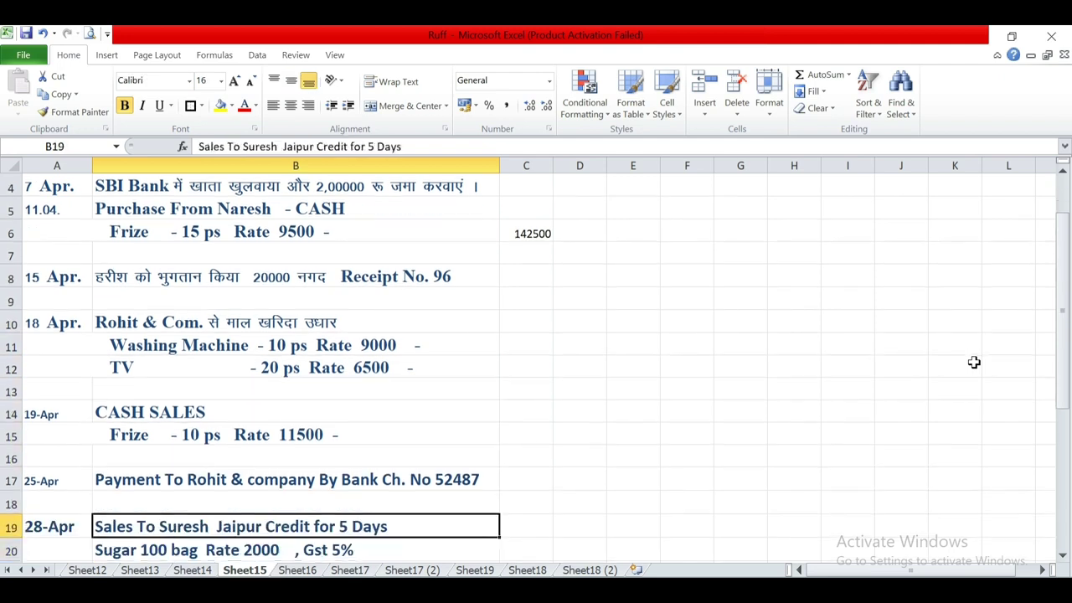
{"action": "key", "text": "Up"}
{"action": "key", "text": "Up"}
{"action": "key", "text": "Up"}
{"action": "key", "text": "Up"}
{"action": "key", "text": "Up"}
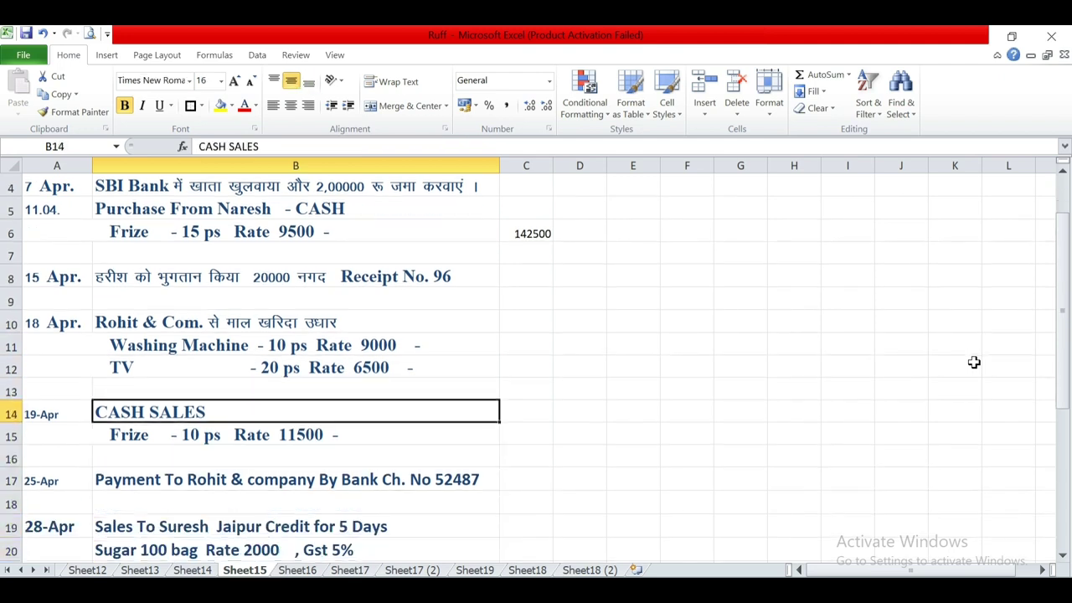
Step: Calculate the 19-Apr cash sales amount for the Frize line in D15 with the formula =11500*10
{"action": "key", "text": "Right"}
{"action": "key", "text": "Right"}
{"action": "key", "text": "Down"}
{"action": "key", "text": "Down"}
{"action": "key", "text": "Down"}
{"action": "key", "text": "Up"}
{"action": "key", "text": "Up"}
{"action": "type", "text": "="}
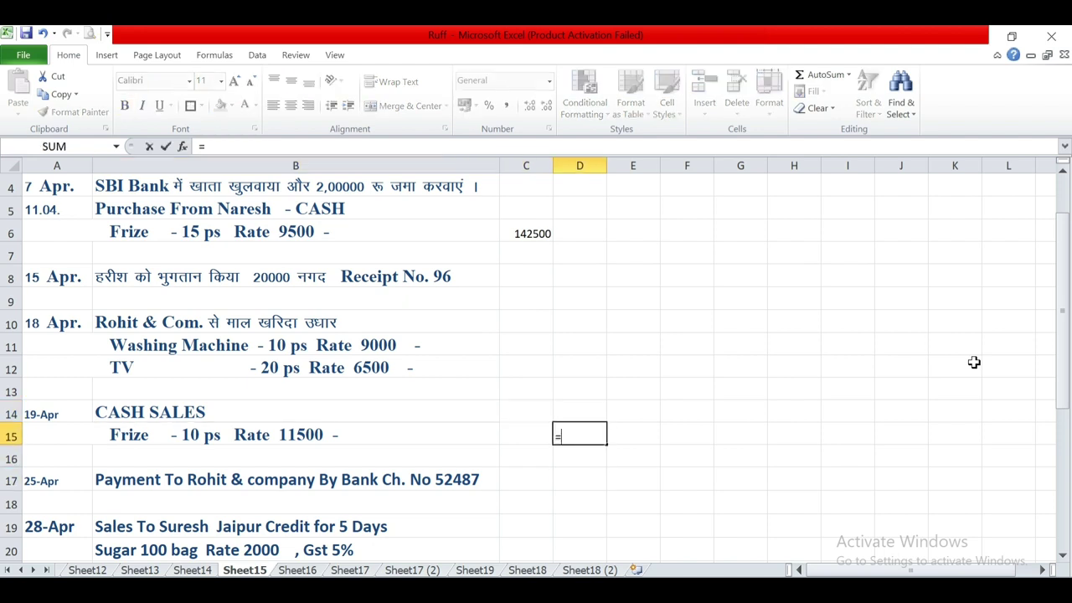
{"action": "type", "text": "11500*10"}
{"action": "key", "text": "Return"}
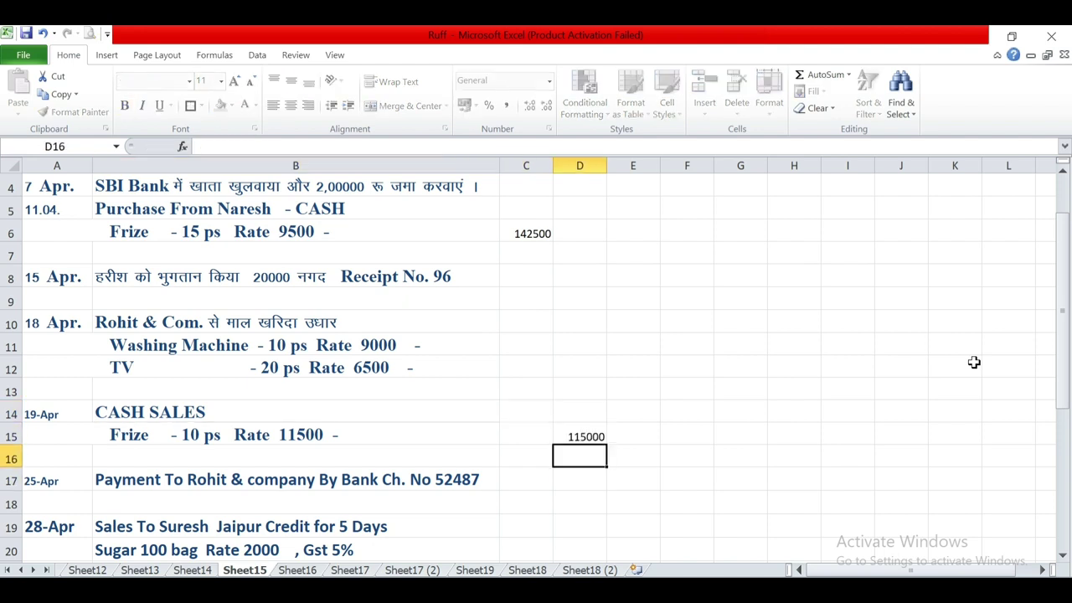
{"action": "key", "text": "Up"}
Step: Switch to the cash book, enter 19-4 as the date in A11 and go to the receipt particulars in D11
{"action": "key", "text": "alt+Tab"}
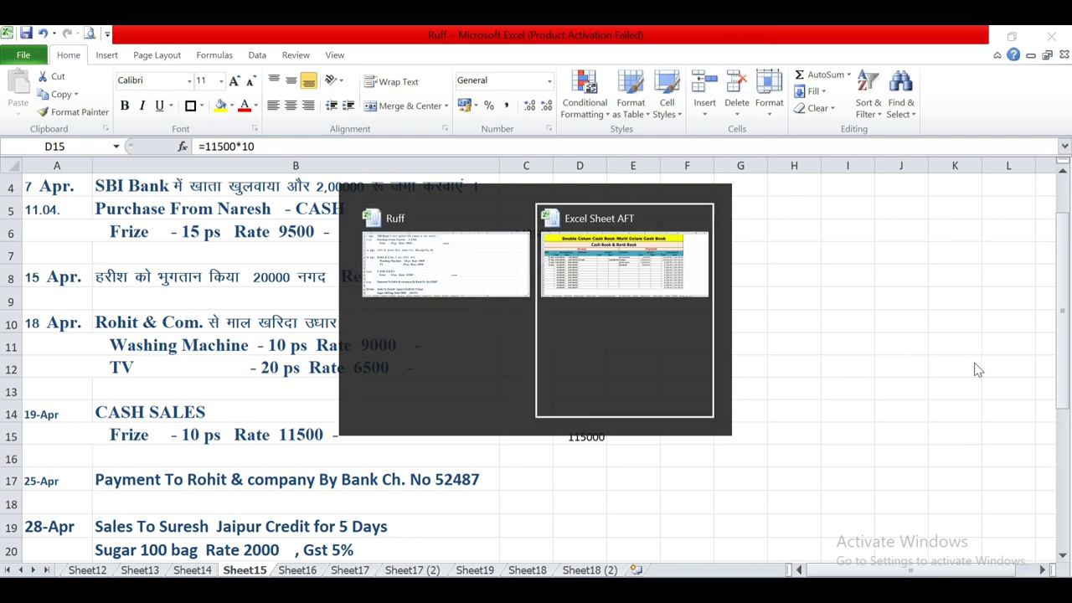
{"action": "key", "text": "Home"}
{"action": "key", "text": "alt+Tab"}
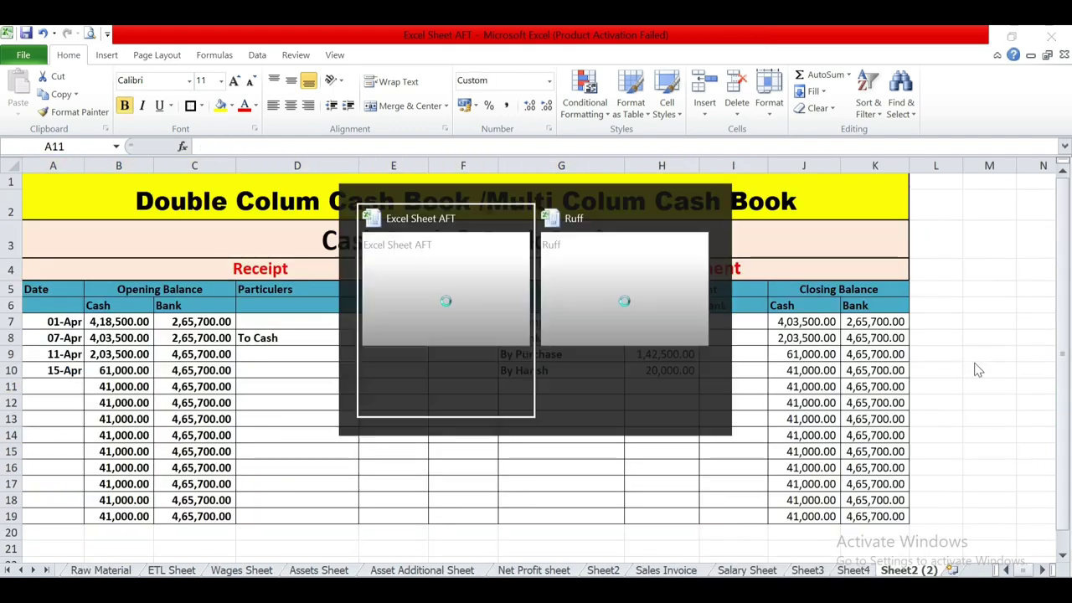
{"action": "key", "text": "alt+Tab"}
{"action": "type", "text": "19-4"}
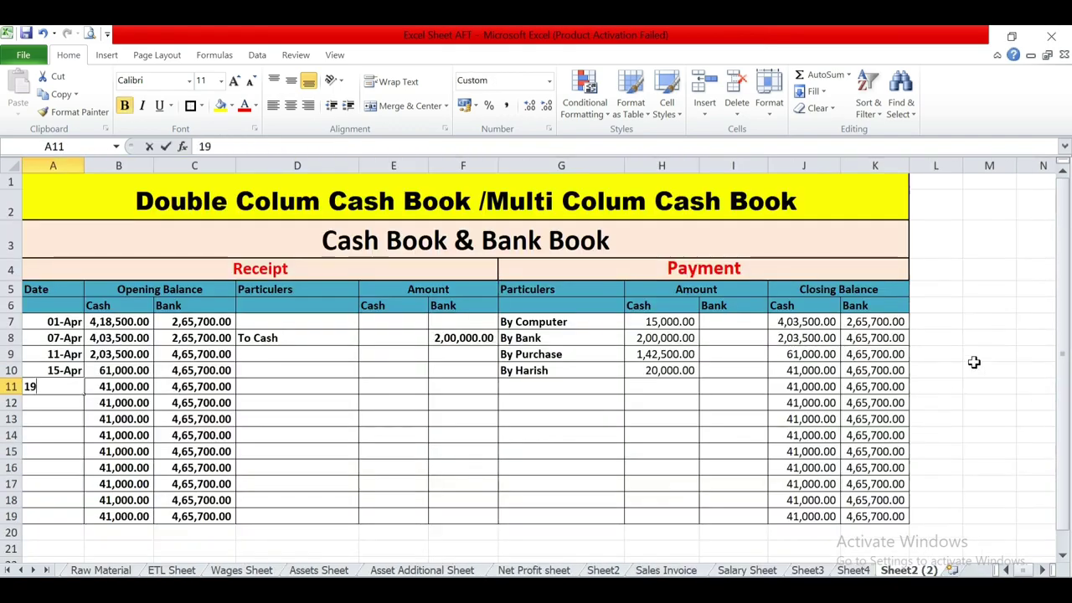
{"action": "key", "text": "Tab"}
{"action": "key", "text": "Tab"}
{"action": "key", "text": "Tab"}
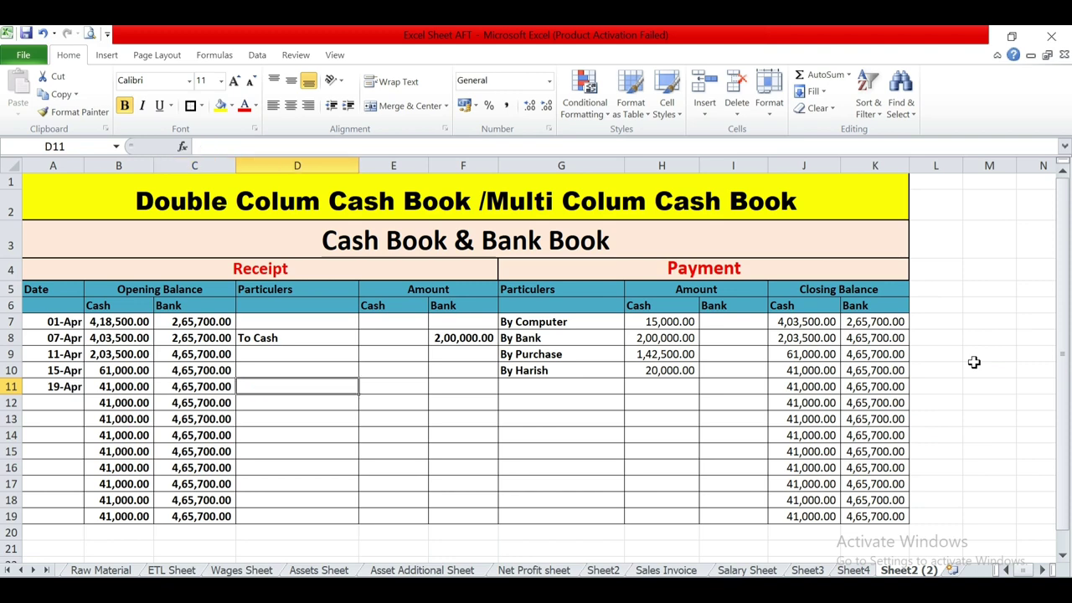
Step: Enter To Sales as the receipt particulars in D11, with a cash receipt of 115000 in E11
{"action": "type", "text": "To Sales"}
{"action": "key", "text": "Tab"}
{"action": "key", "text": "Tab"}
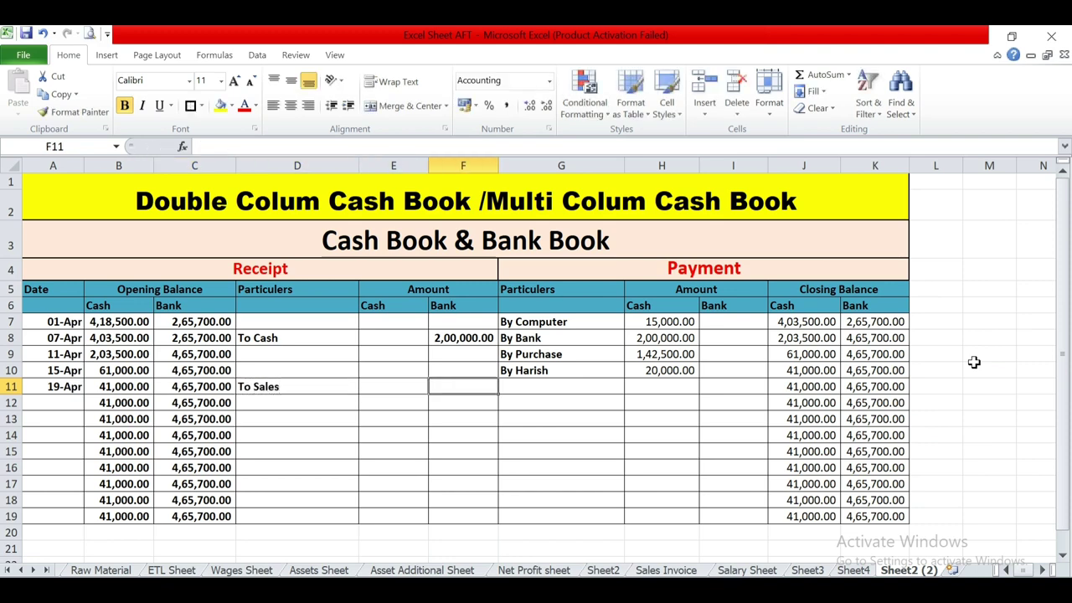
{"action": "type", "text": "11"}
{"action": "key", "text": "Escape"}
{"action": "key", "text": "Left"}
{"action": "type", "text": "1"}
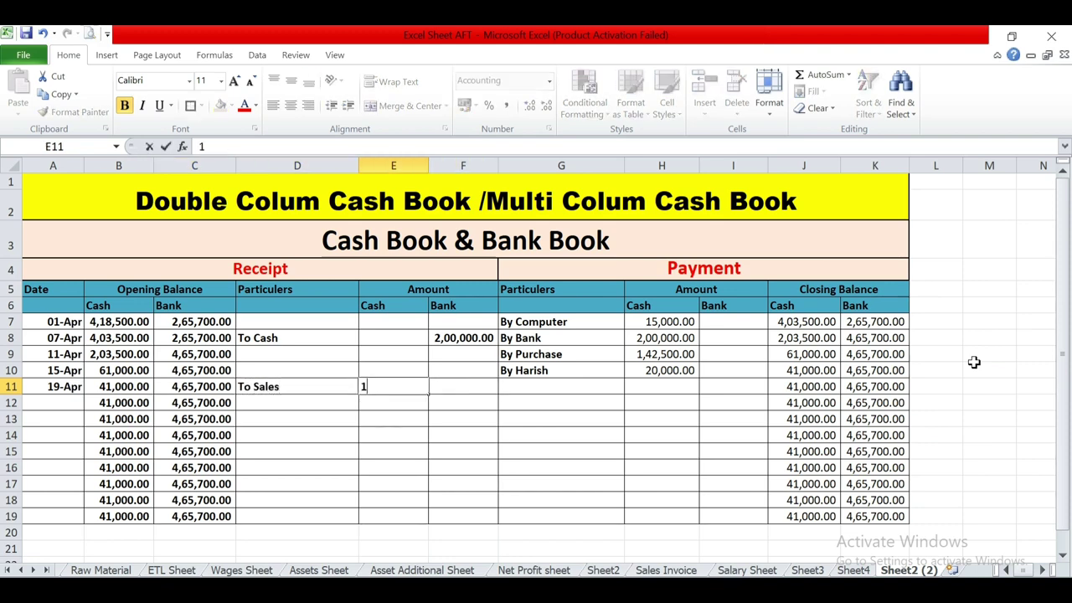
{"action": "type", "text": "15000"}
{"action": "key", "text": "Return"}
{"action": "key", "text": "Up"}
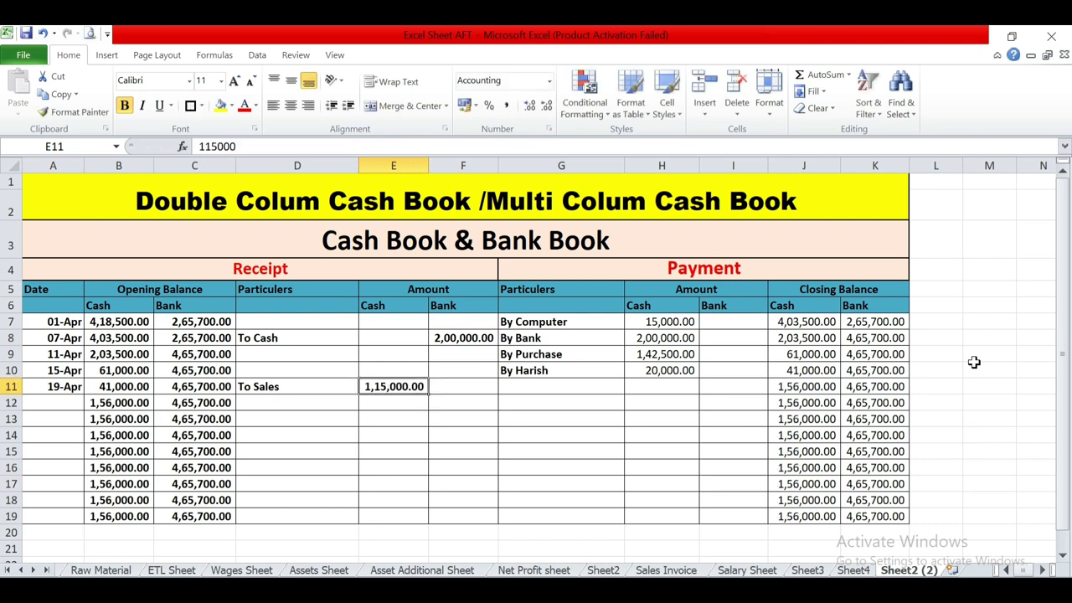
Step: Review the Ruff workbook below the 19-Apr cash sales to find the next cash or bank transaction
{"action": "key", "text": "alt+Tab"}
{"action": "key", "text": "Left"}
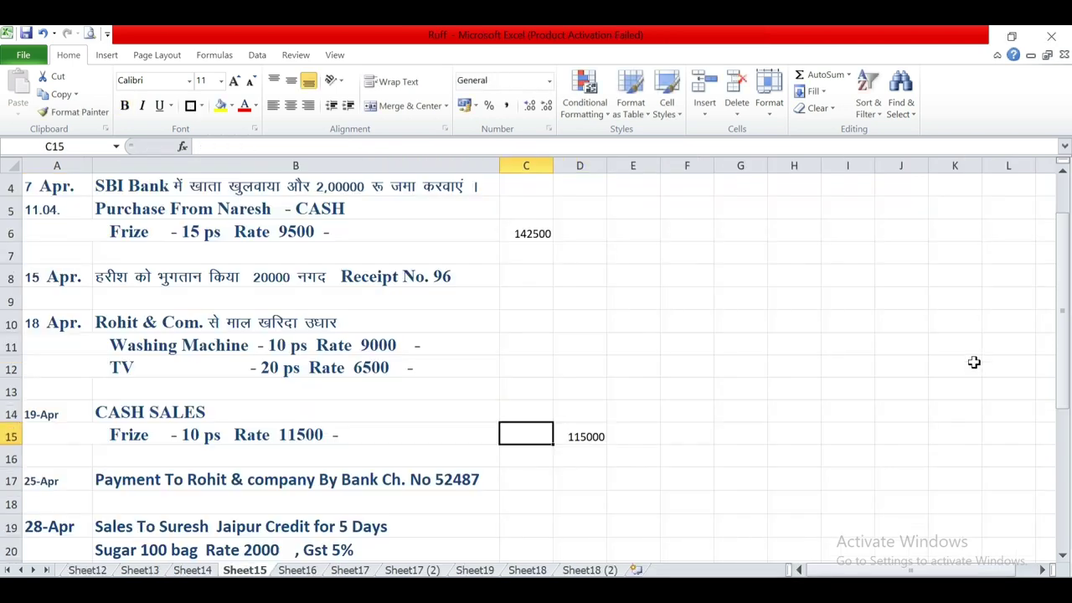
{"action": "key", "text": "Down"}
{"action": "key", "text": "Down"}
{"action": "key", "text": "Down"}
{"action": "key", "text": "Left"}
{"action": "key", "text": "Up"}
{"action": "key", "text": "Up"}
{"action": "key", "text": "Down"}
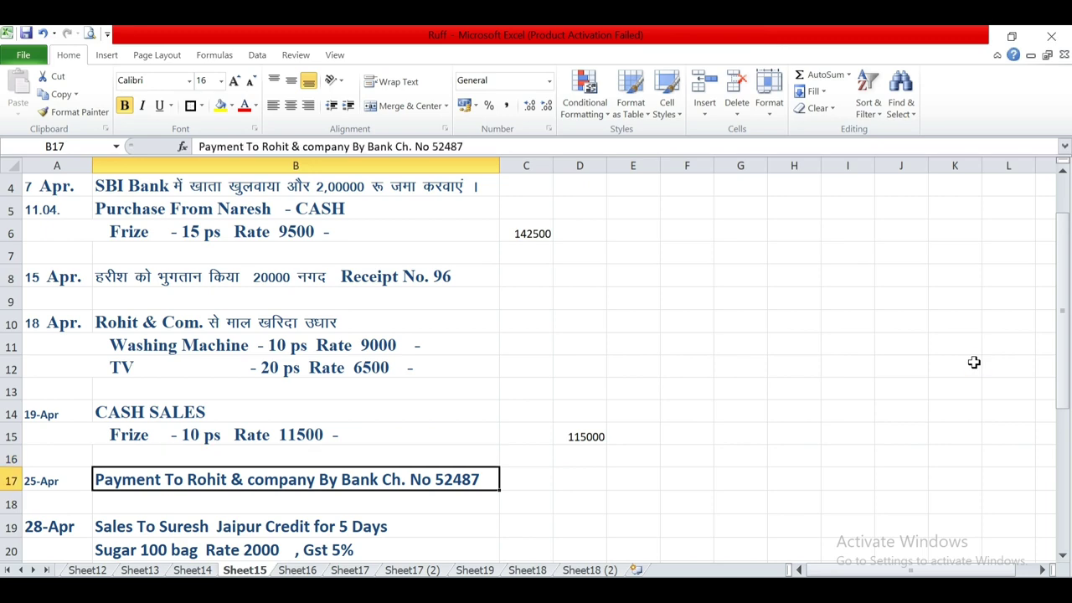
Step: Switch to the cash book and enter 25-Apr as the date in A12, checking it against the Ruff workbook
{"action": "key", "text": "alt+Tab"}
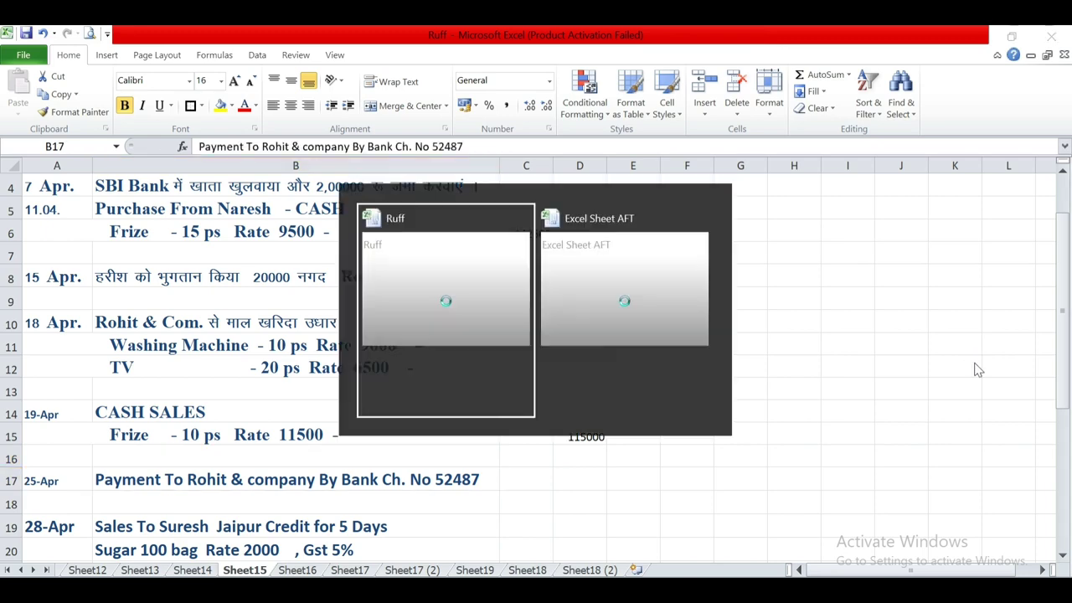
{"action": "key", "text": "Right"}
{"action": "key", "text": "Right"}
{"action": "key", "text": "Left"}
{"action": "key", "text": "Down"}
{"action": "key", "text": "Left"}
{"action": "key", "text": "Left"}
{"action": "key", "text": "Left"}
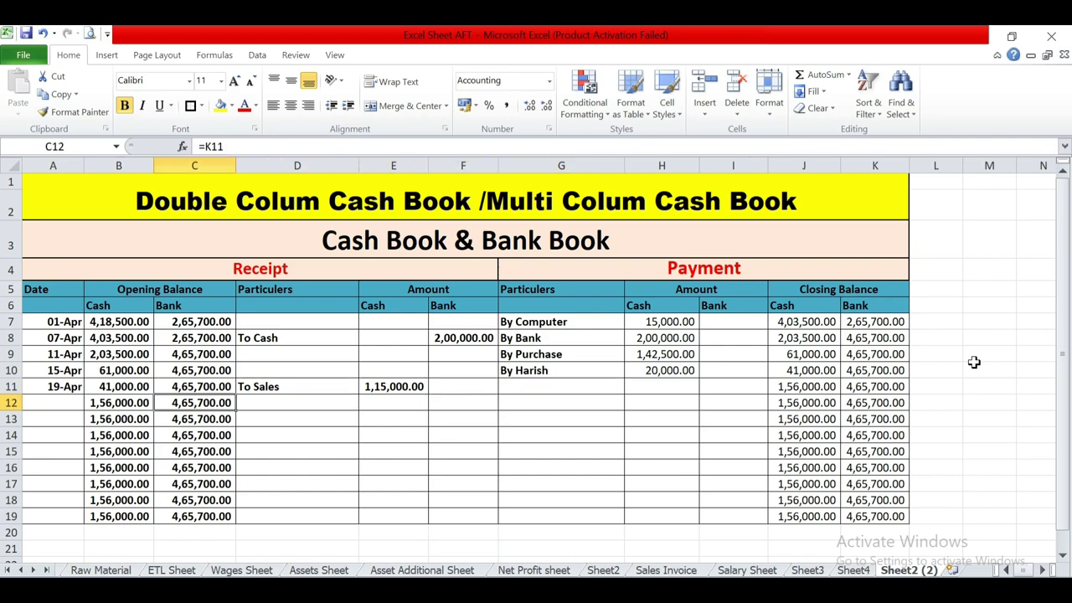
{"action": "key", "text": "Left"}
{"action": "key", "text": "Left"}
{"action": "key", "text": "alt+Tab"}
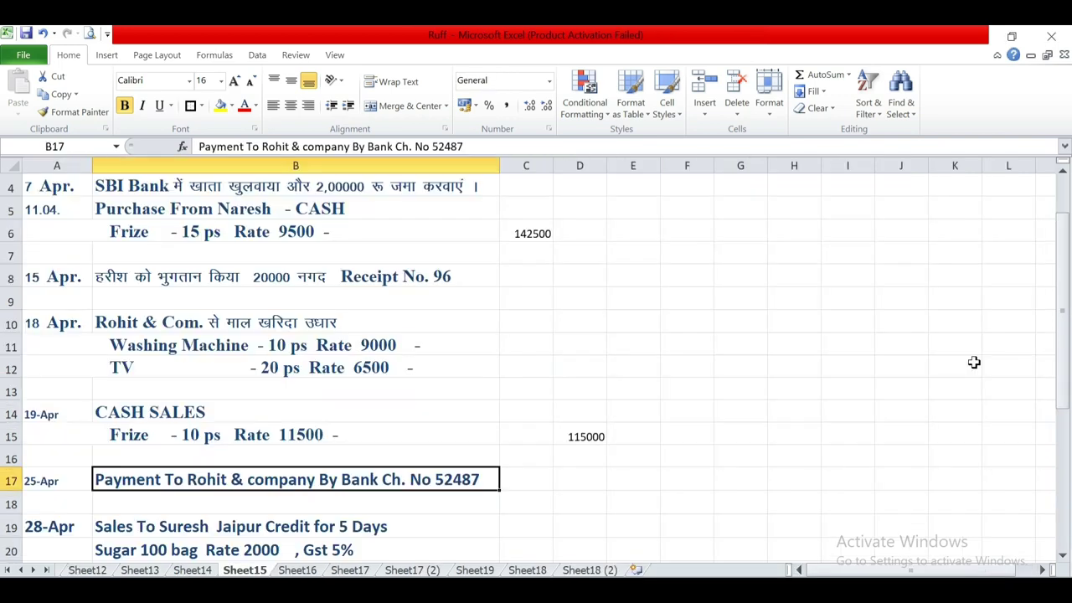
{"action": "key", "text": "alt+Tab"}
{"action": "type", "text": "25-Apr"}
{"action": "key", "text": "Tab"}
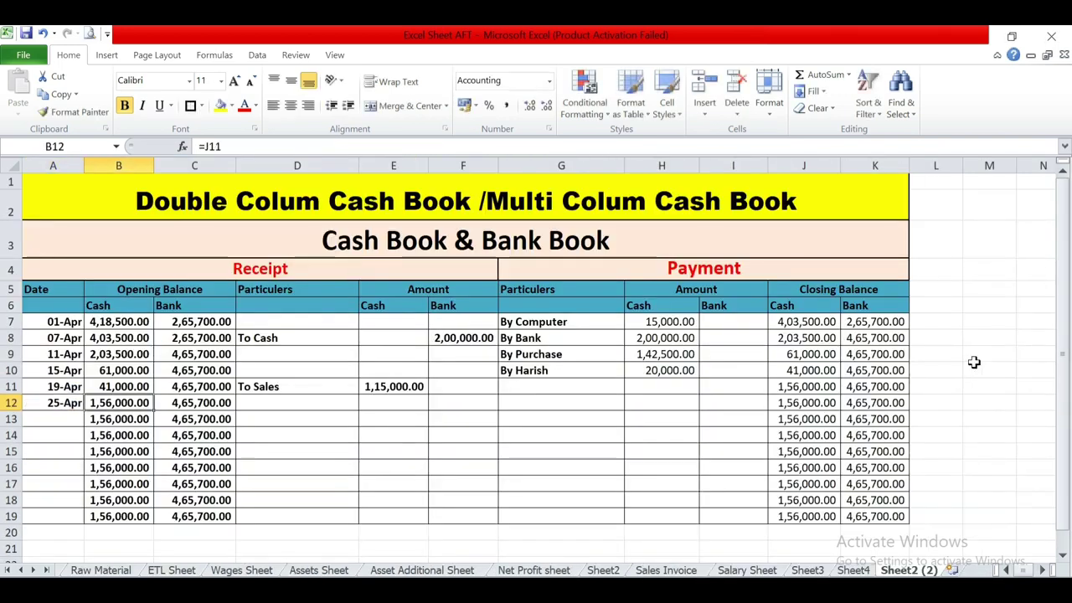
Step: Enter By and the payee's name as payment particulars in G12 and go to the bank payment cell I12
{"action": "key", "text": "Tab"}
{"action": "key", "text": "Tab"}
{"action": "key", "text": "Tab"}
{"action": "key", "text": "Tab"}
{"action": "key", "text": "Tab"}
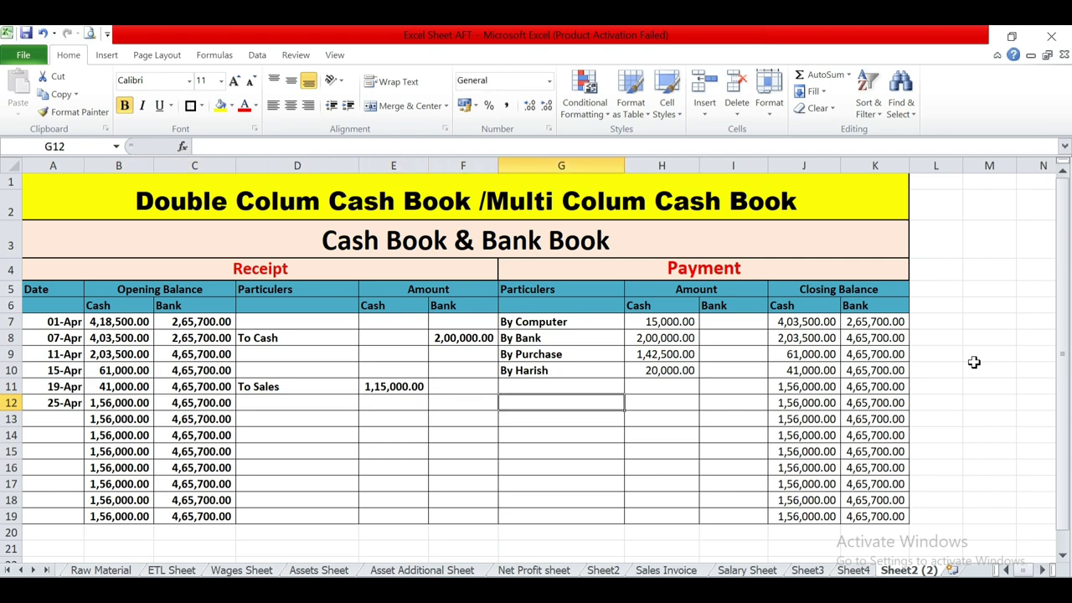
{"action": "type", "text": "By "}
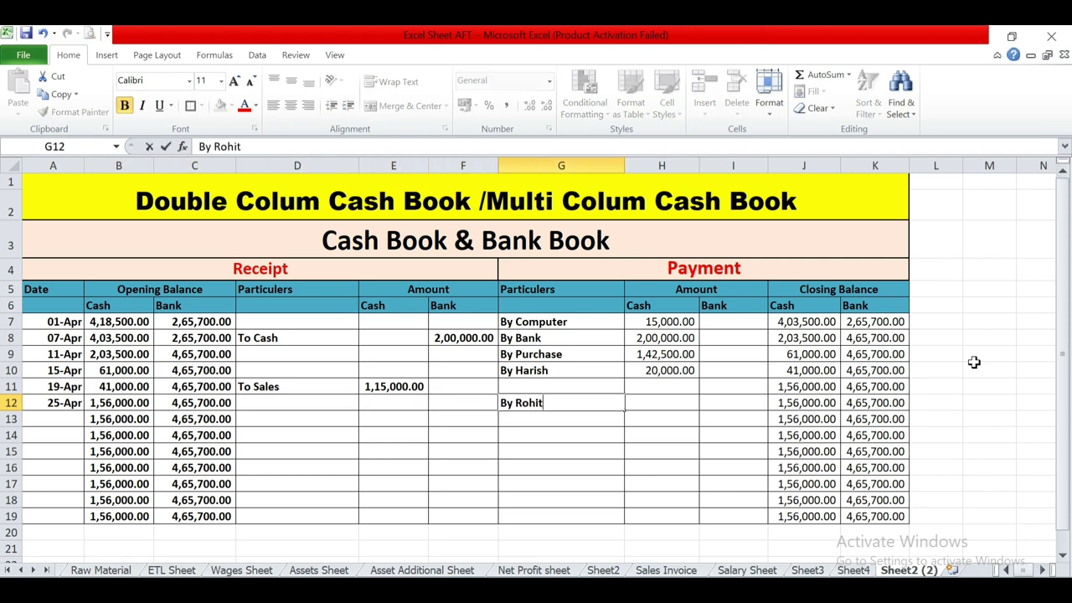
{"action": "type", "text": "Rohit"}
{"action": "key", "text": "Tab"}
{"action": "key", "text": "Tab"}
Step: Switch to the Ruff workbook and calculate the 18 Apr. washing machine purchase in D11 with the formula =9000*10
{"action": "key", "text": "alt+Tab"}
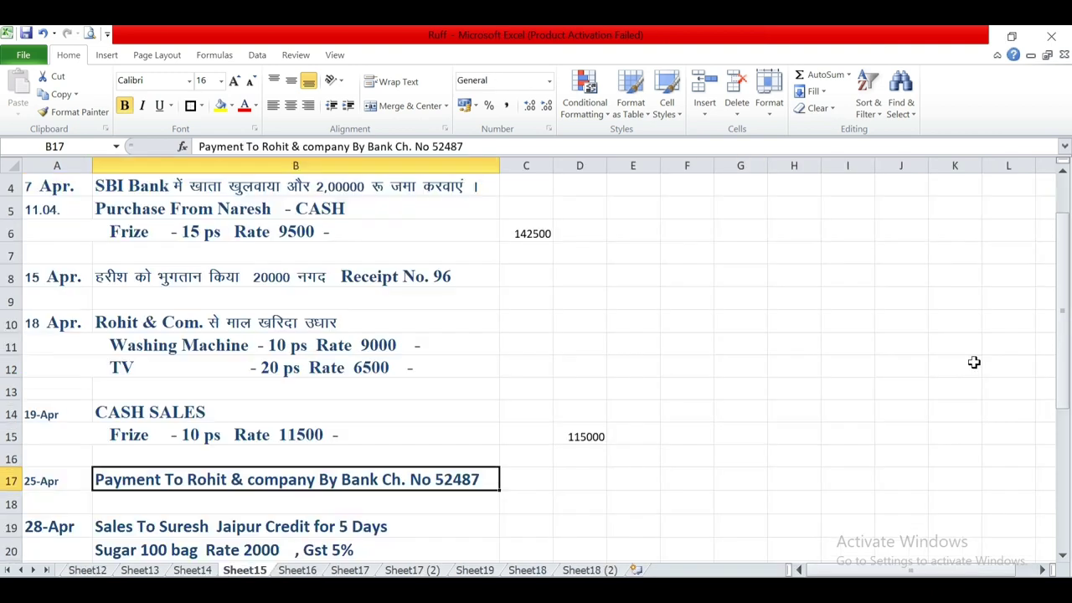
{"action": "key", "text": "Up"}
{"action": "key", "text": "Up"}
{"action": "key", "text": "Up"}
{"action": "key", "text": "Up"}
{"action": "key", "text": "Up"}
{"action": "key", "text": "Up"}
{"action": "key", "text": "Right"}
{"action": "key", "text": "Right"}
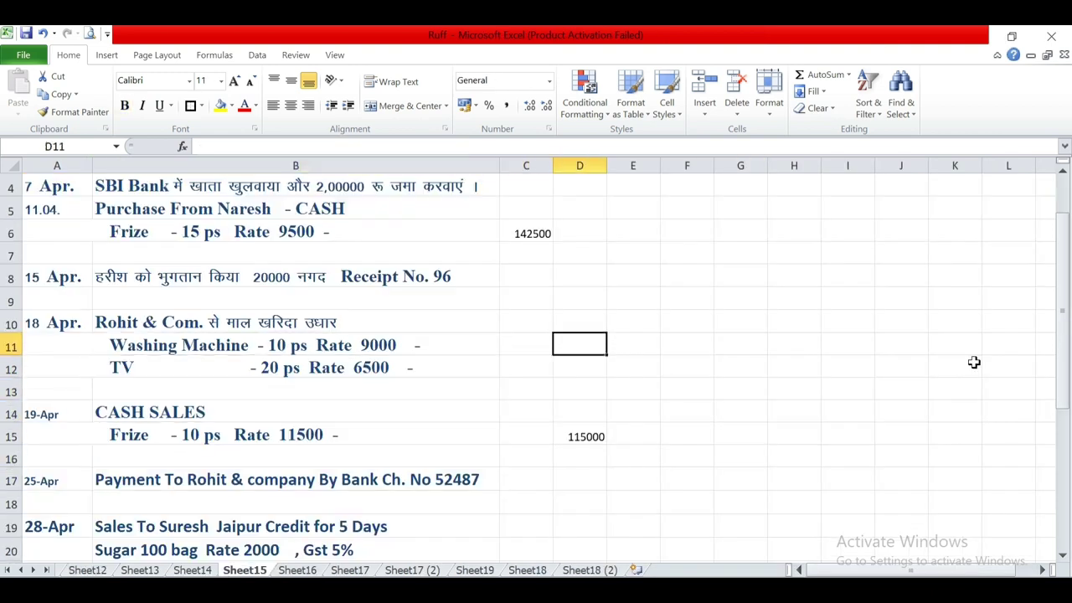
{"action": "type", "text": "=9000"}
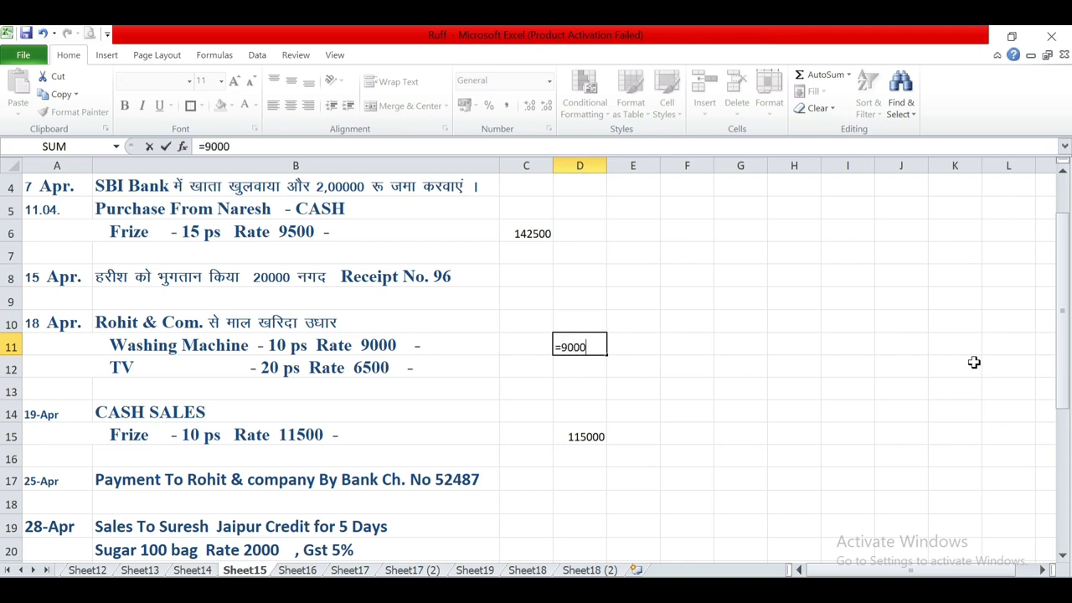
{"action": "type", "text": "*10"}
{"action": "key", "text": "Return"}
Step: Calculate the TV purchase in D12 with +20*6500 and total both purchase amounts in D13 with AutoSum
{"action": "type", "text": "+"}
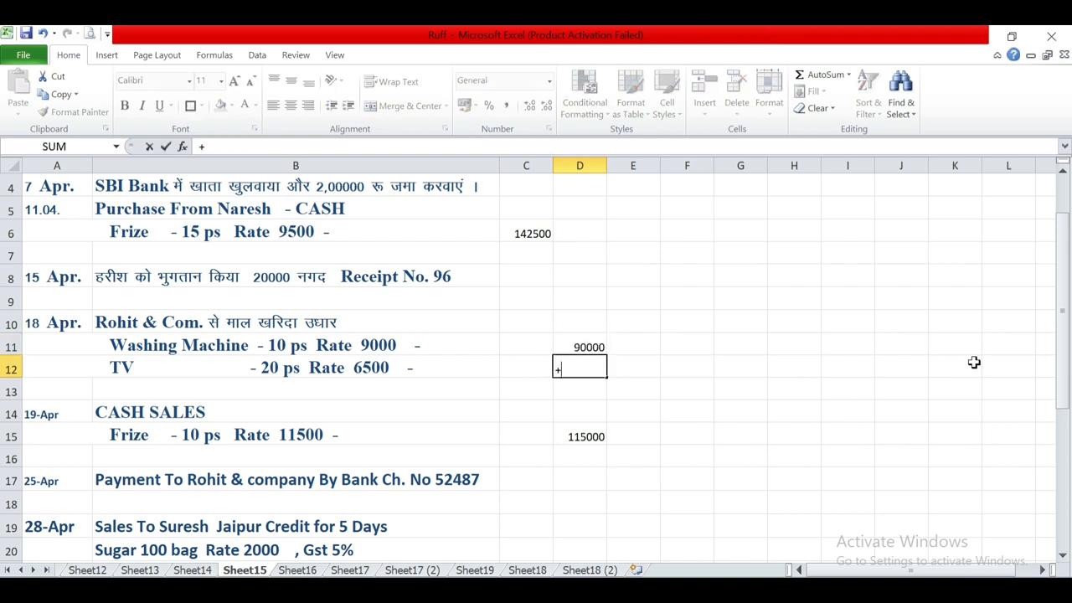
{"action": "type", "text": "20*6500"}
{"action": "key", "text": "Return"}
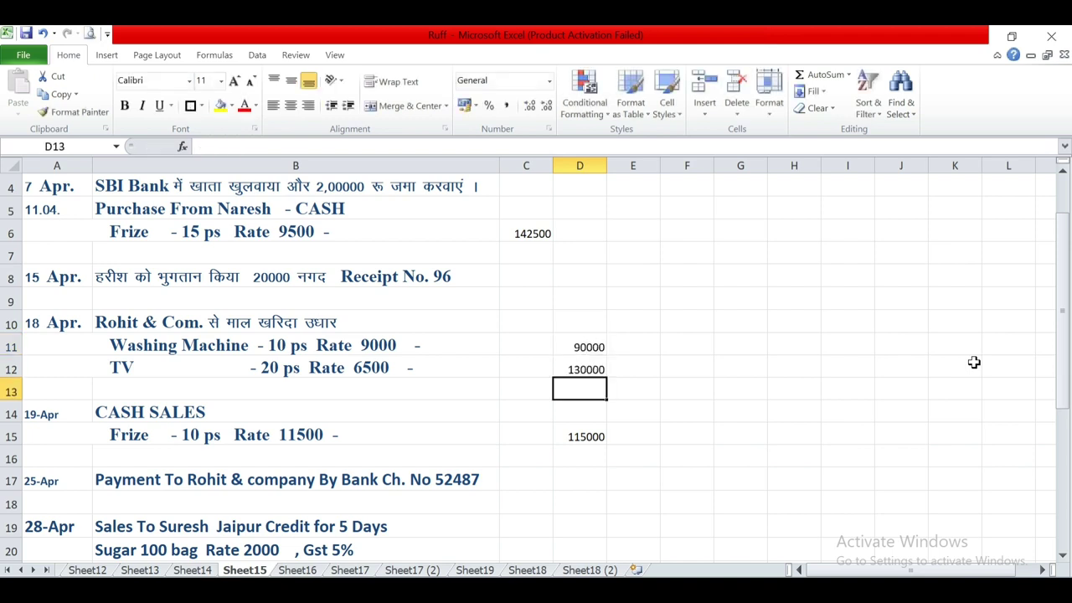
{"action": "key", "text": "alt+equal"}
{"action": "key", "text": "Return"}
{"action": "key", "text": "Up"}
Step: Switch to the cash book and record a bank payment of 220000 in I12 for the 25-Apr entry
{"action": "key", "text": "alt+Tab"}
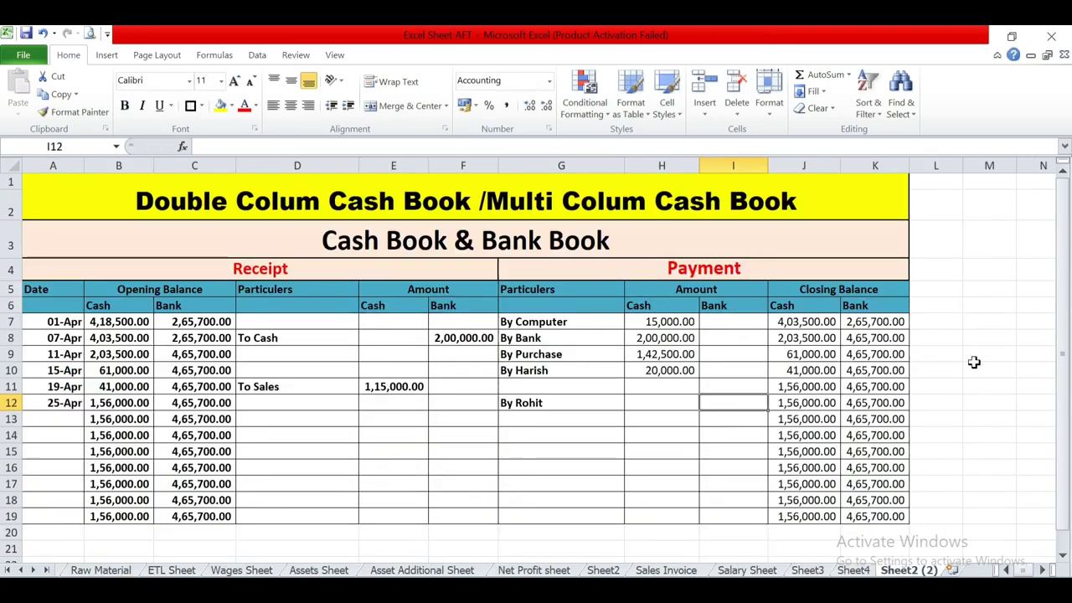
{"action": "type", "text": "220000"}
{"action": "key", "text": "Return"}
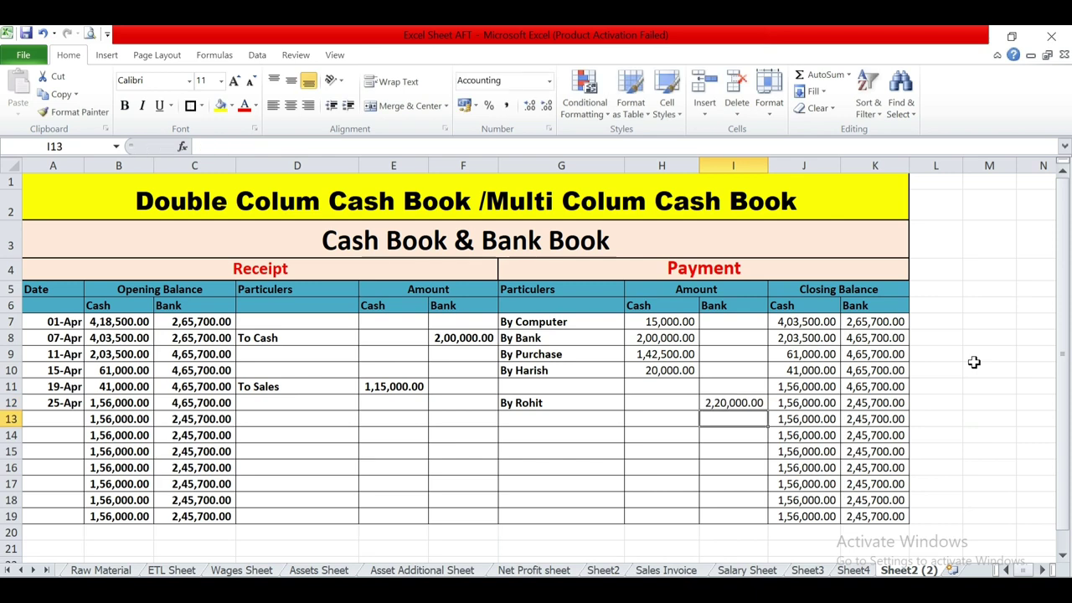
Step: Append ", ch no." after the payee's name in the payment particulars in G12
{"action": "key", "text": "Up"}
{"action": "key", "text": "Left"}
{"action": "key", "text": "Left"}
{"action": "key", "text": "F2"}
{"action": "type", "text": ","}
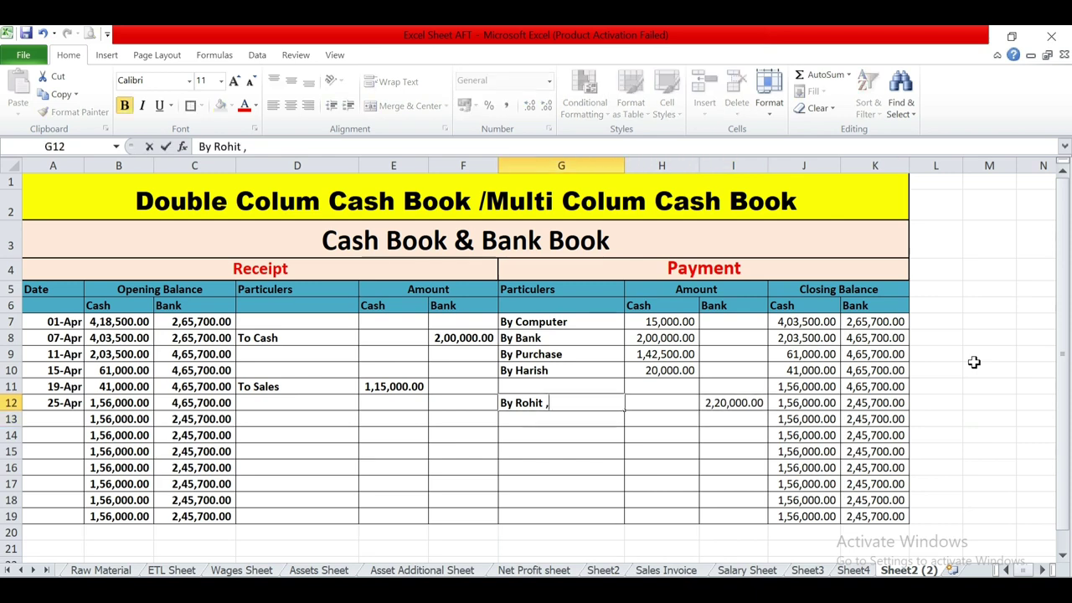
{"action": "type", "text": " ch no."}
{"action": "key", "text": "Return"}
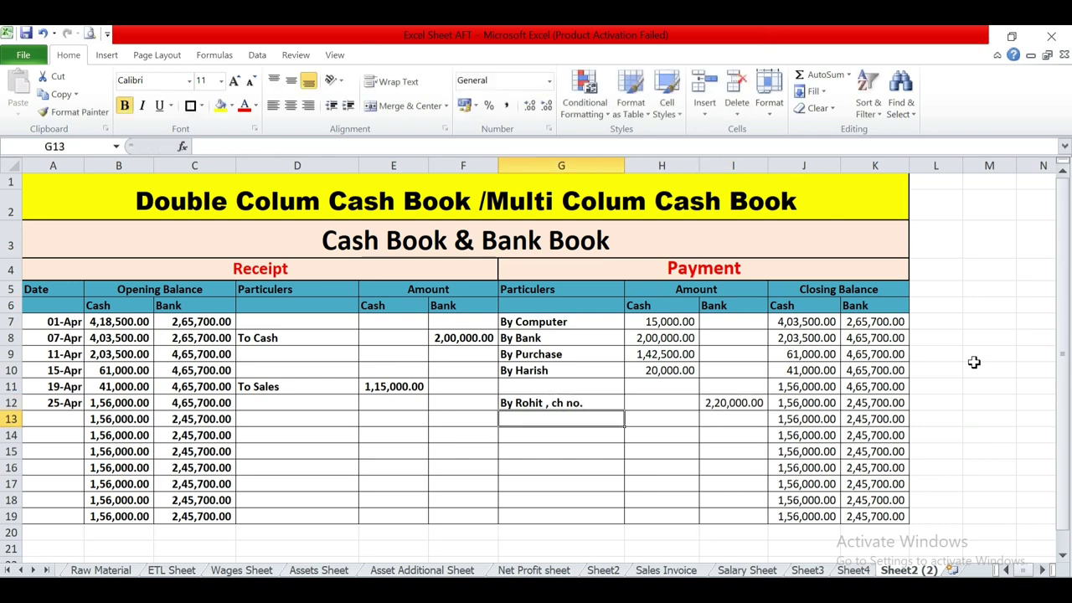
Step: Switch to the Ruff workbook and review the dates from 19-Apr to 25-Apr against the recorded entries
{"action": "key", "text": "Up"}
{"action": "key", "text": "Right"}
{"action": "key", "text": "Right"}
{"action": "key", "text": "alt+Tab"}
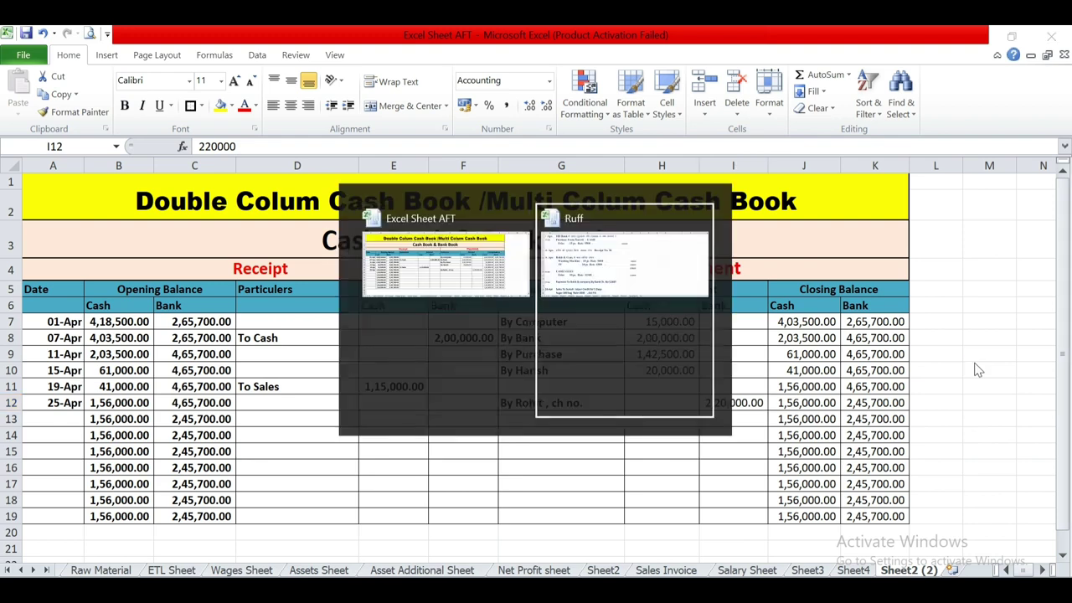
{"action": "key", "text": "Down"}
{"action": "key", "text": "Left"}
{"action": "key", "text": "Left"}
{"action": "key", "text": "Left"}
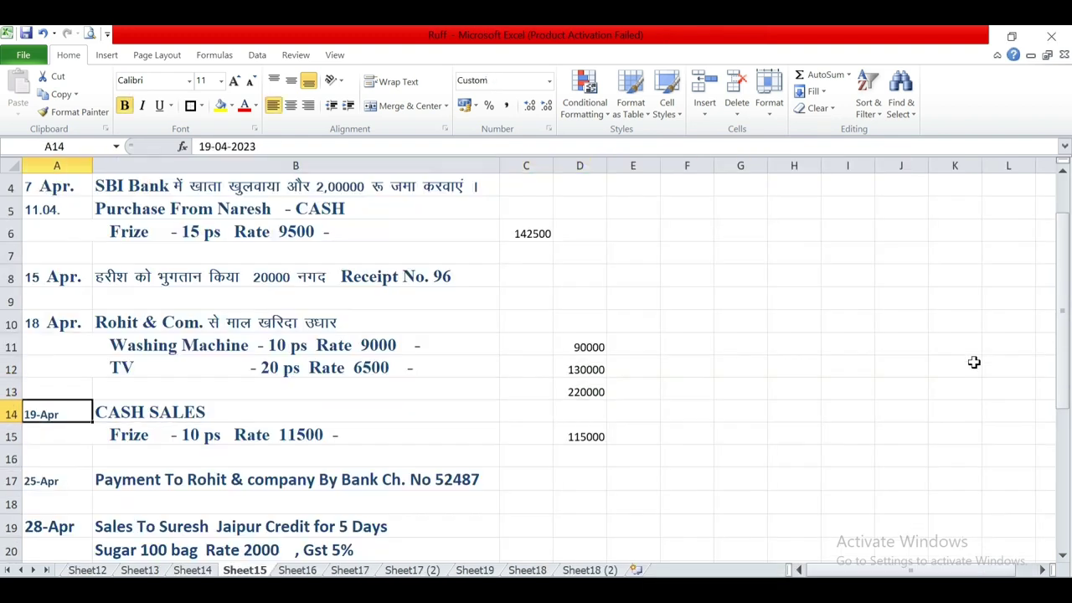
{"action": "key", "text": "Down"}
{"action": "key", "text": "Down"}
{"action": "key", "text": "Down"}
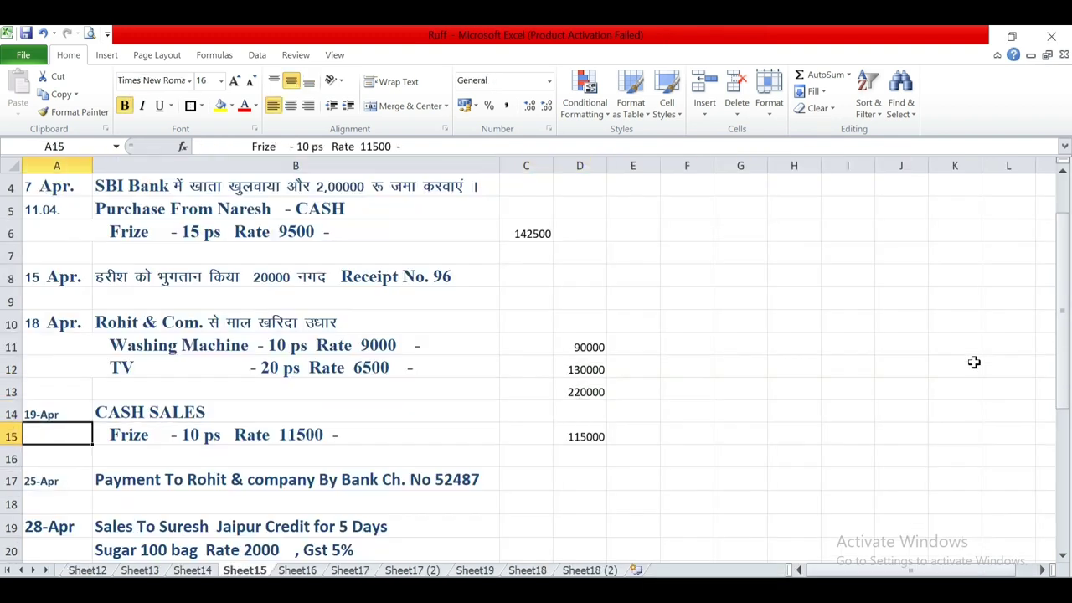
Step: Return to the cash book and go to the next empty date cell, A13
{"action": "key", "text": "alt+Tab"}
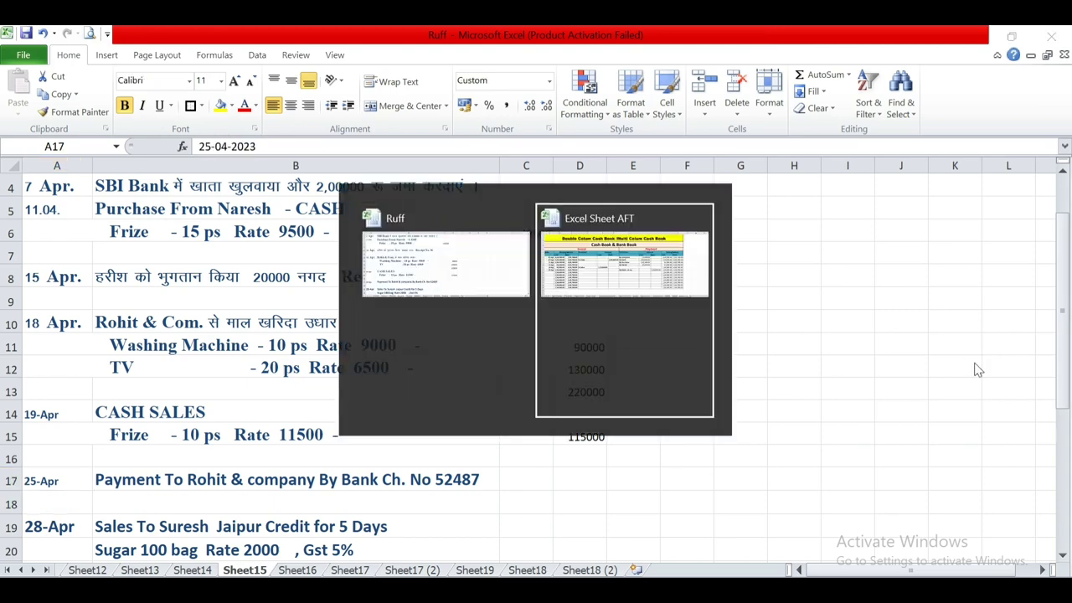
{"action": "key", "text": "Down"}
{"action": "key", "text": "Left"}
{"action": "key", "text": "Left"}
{"action": "key", "text": "Left"}
{"action": "key", "text": "Left"}
{"action": "key", "text": "Left"}
{"action": "key", "text": "Left"}
{"action": "key", "text": "Left"}
{"action": "key", "text": "Left"}
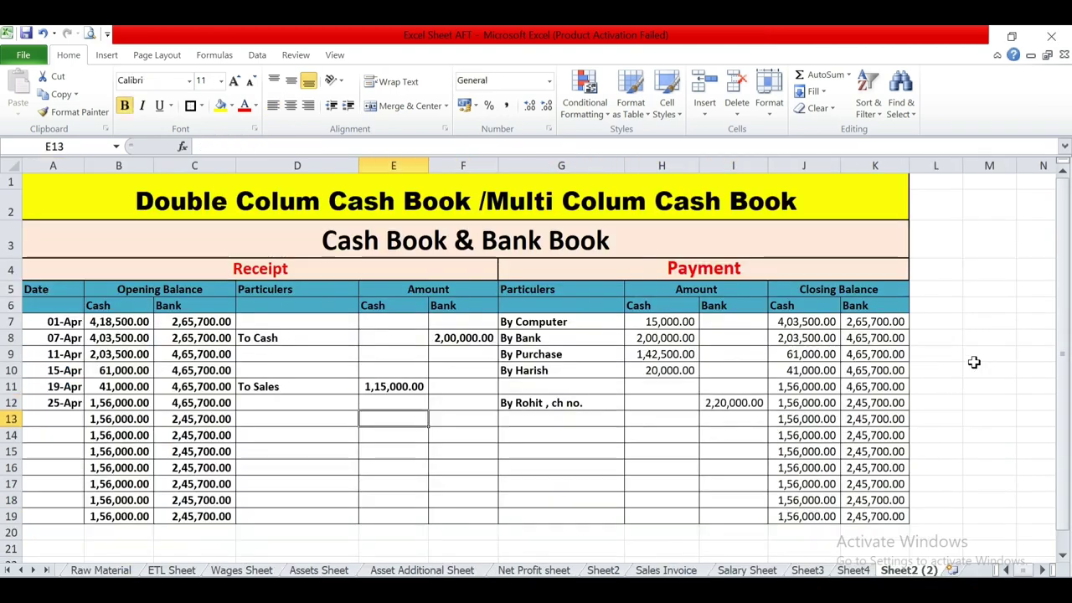
Step: Review the Ruff workbook transactions from 28-Apr onwards to find the next one involving cash or bank
{"action": "key", "text": "alt+Tab"}
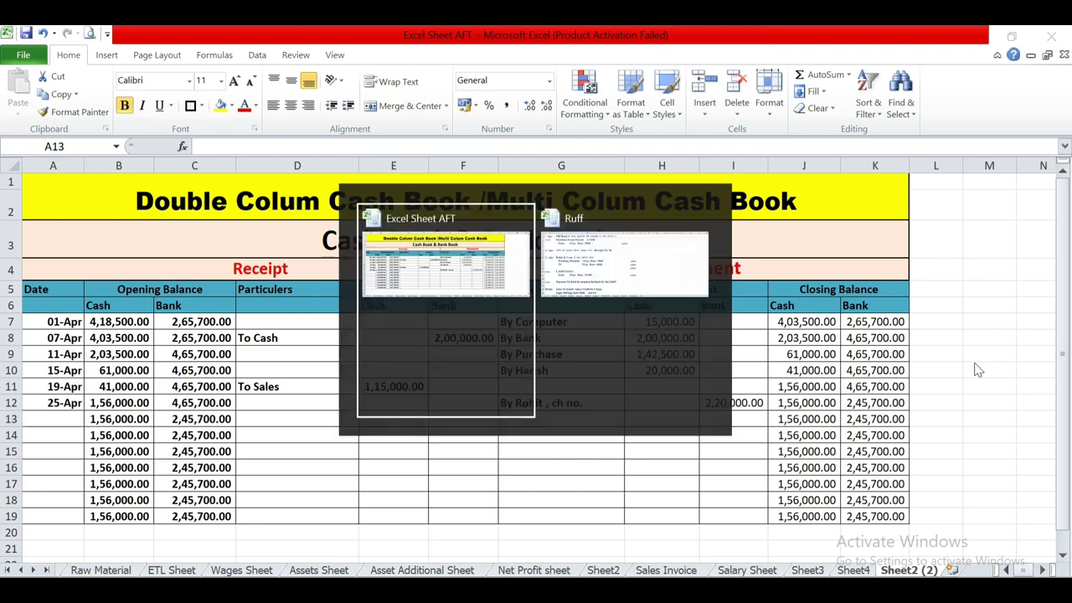
{"action": "key", "text": "Down"}
{"action": "key", "text": "Down"}
{"action": "key", "text": "Down"}
{"action": "key", "text": "Down"}
{"action": "key", "text": "Down"}
{"action": "key", "text": "Down"}
{"action": "key", "text": "Down"}
{"action": "key", "text": "Down"}
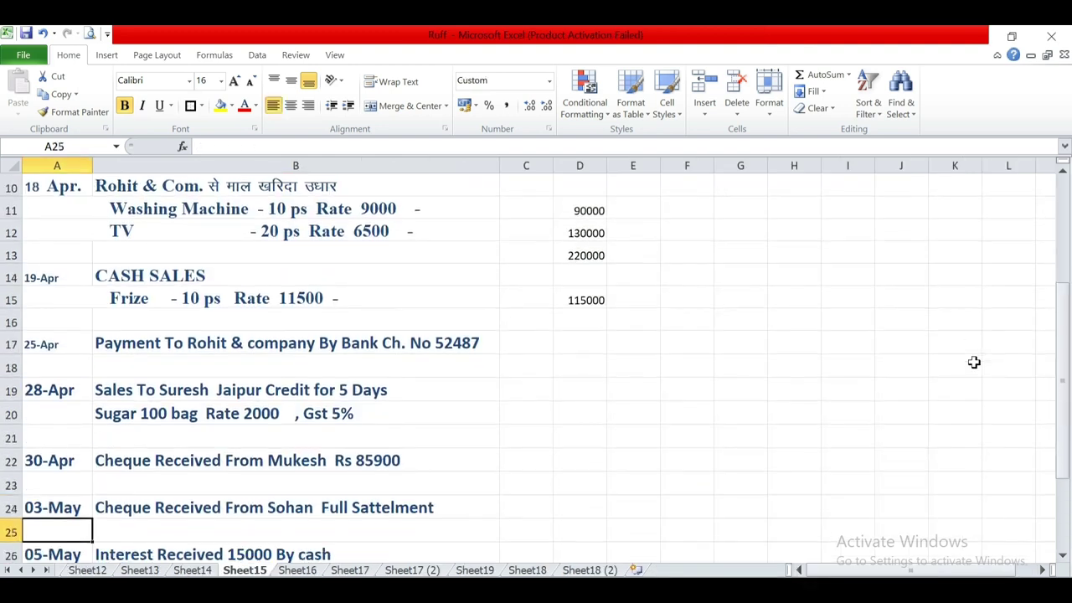
{"action": "key", "text": "Up"}
{"action": "key", "text": "Up"}
{"action": "key", "text": "Up"}
{"action": "key", "text": "Up"}
{"action": "key", "text": "Up"}
{"action": "key", "text": "Up"}
{"action": "key", "text": "Up"}
{"action": "key", "text": "Right"}
{"action": "key", "text": "Down"}
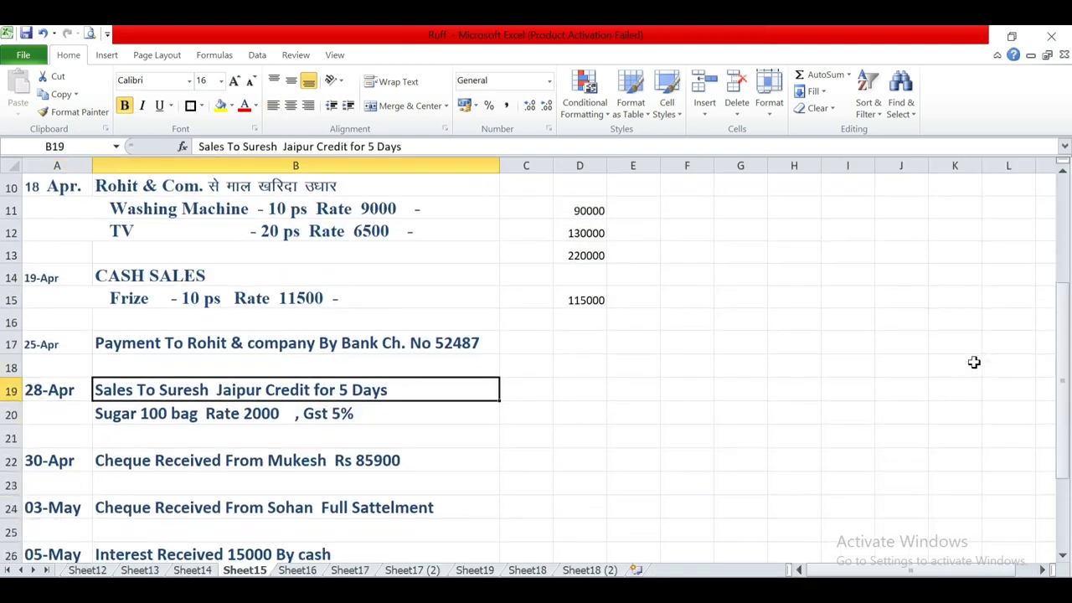
{"action": "key", "text": "Down"}
{"action": "key", "text": "Down"}
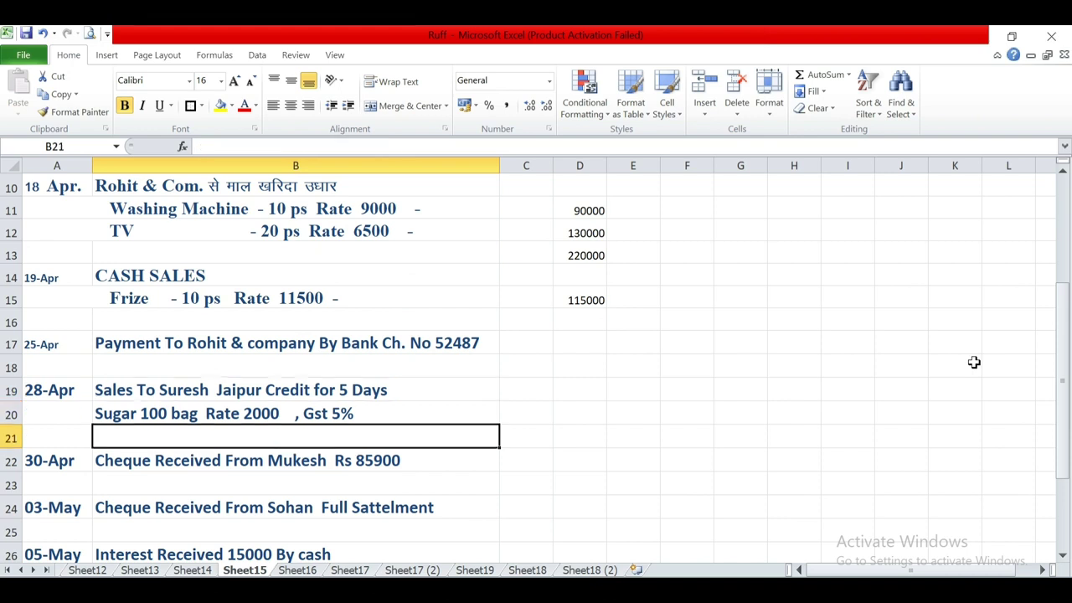
{"action": "key", "text": "Up"}
{"action": "key", "text": "Down"}
{"action": "key", "text": "Down"}
{"action": "key", "text": "Left"}
{"action": "key", "text": "Right"}
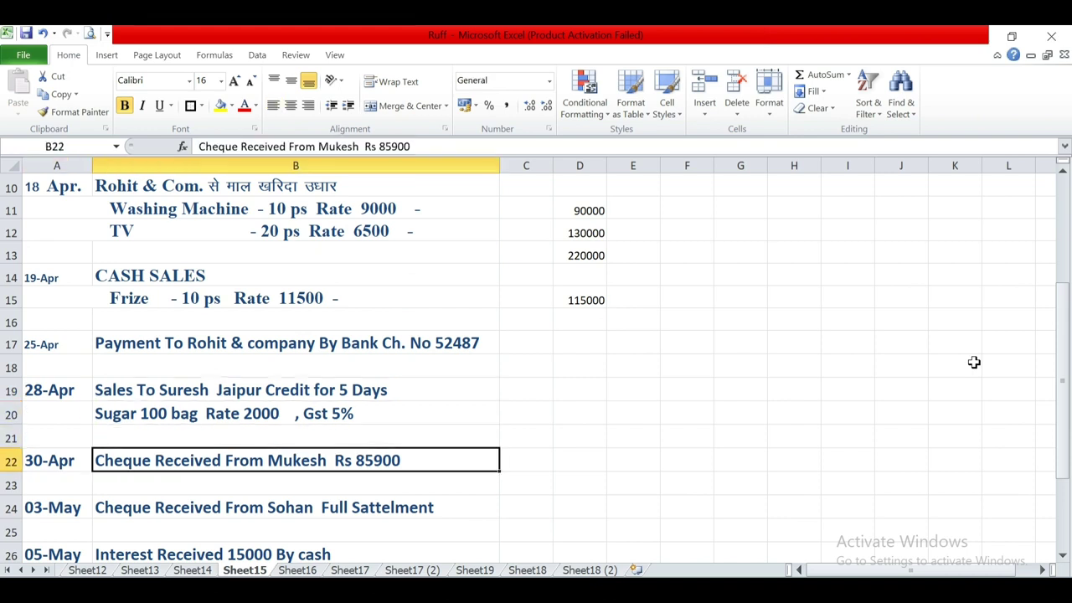
{"action": "key", "text": "Left"}
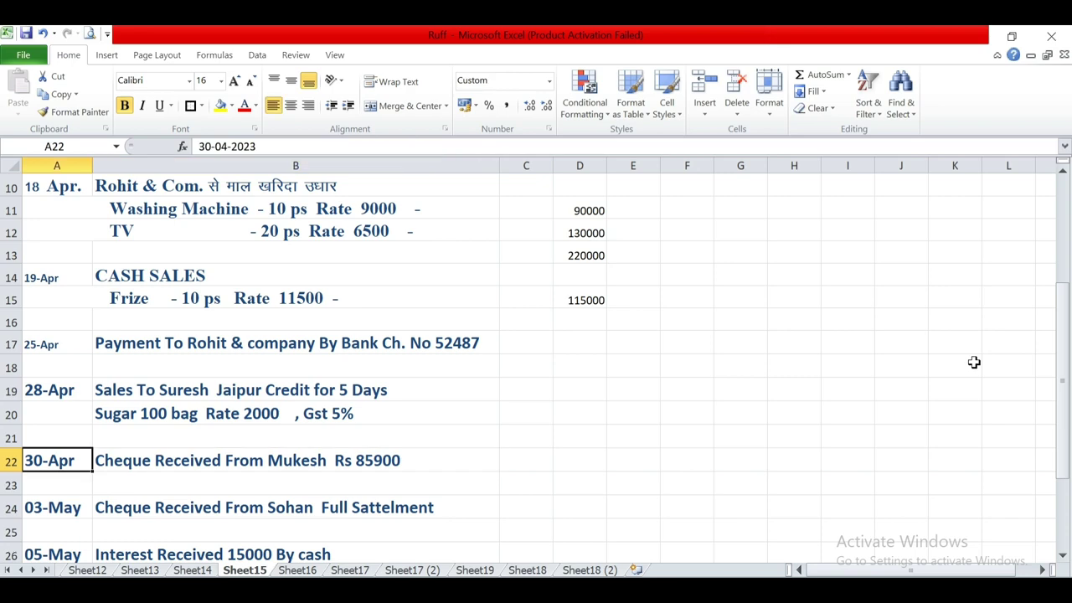
Step: Switch to the cash book, enter 30-Apr as the date in A13 and To with the payer's name in D13
{"action": "key", "text": "alt+Tab"}
{"action": "type", "text": "30-Apr"}
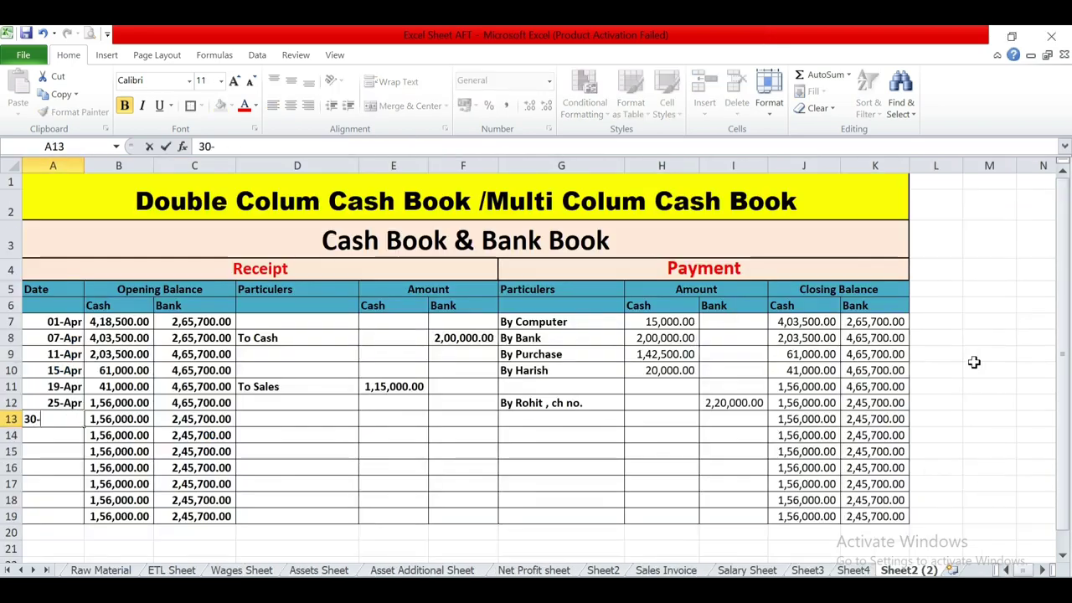
{"action": "key", "text": "Right"}
{"action": "key", "text": "Right"}
{"action": "key", "text": "Right"}
{"action": "type", "text": "To"}
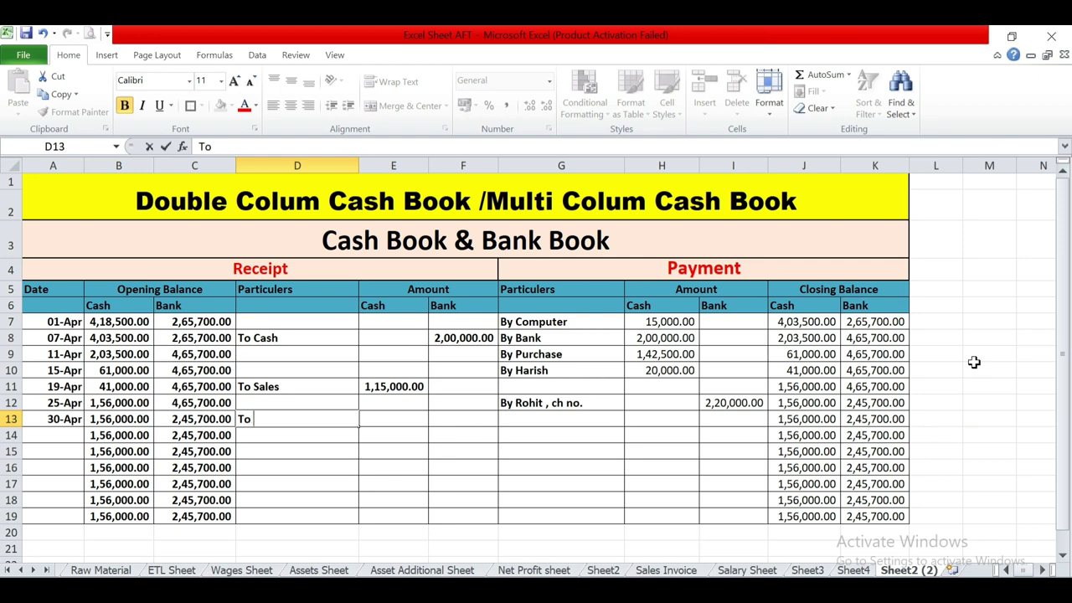
{"action": "type", "text": " Mukesh"}
Step: Check the 30-Apr cheque amount in the Ruff workbook and enter 85900 as the bank receipt in F13 of the cash book
{"action": "key", "text": "Right"}
{"action": "key", "text": "Right"}
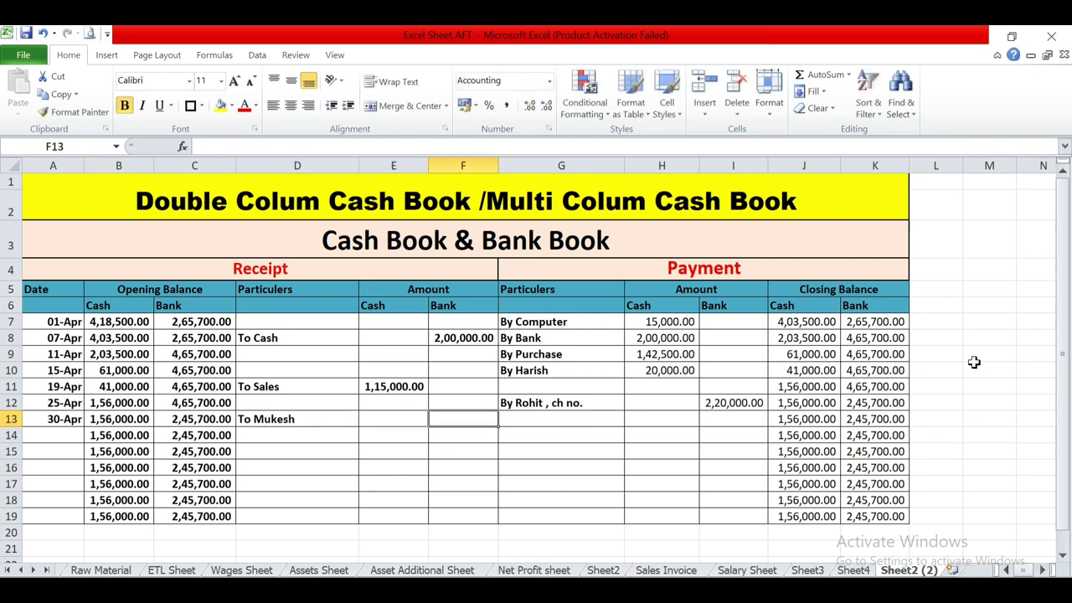
{"action": "key", "text": "alt+Tab"}
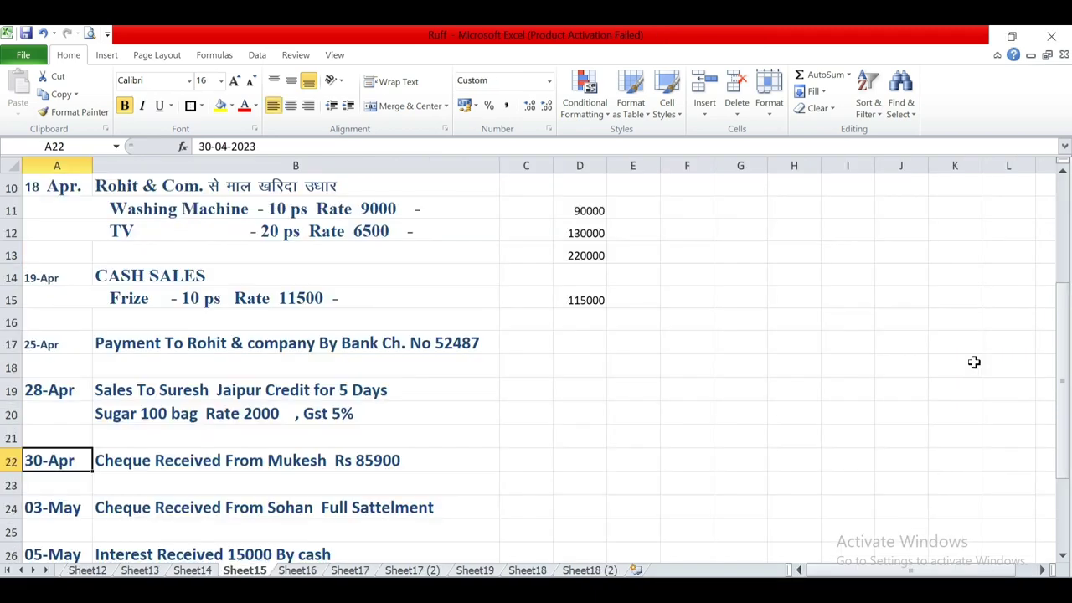
{"action": "key", "text": "Right"}
{"action": "key", "text": "alt+Tab"}
{"action": "type", "text": "8"}
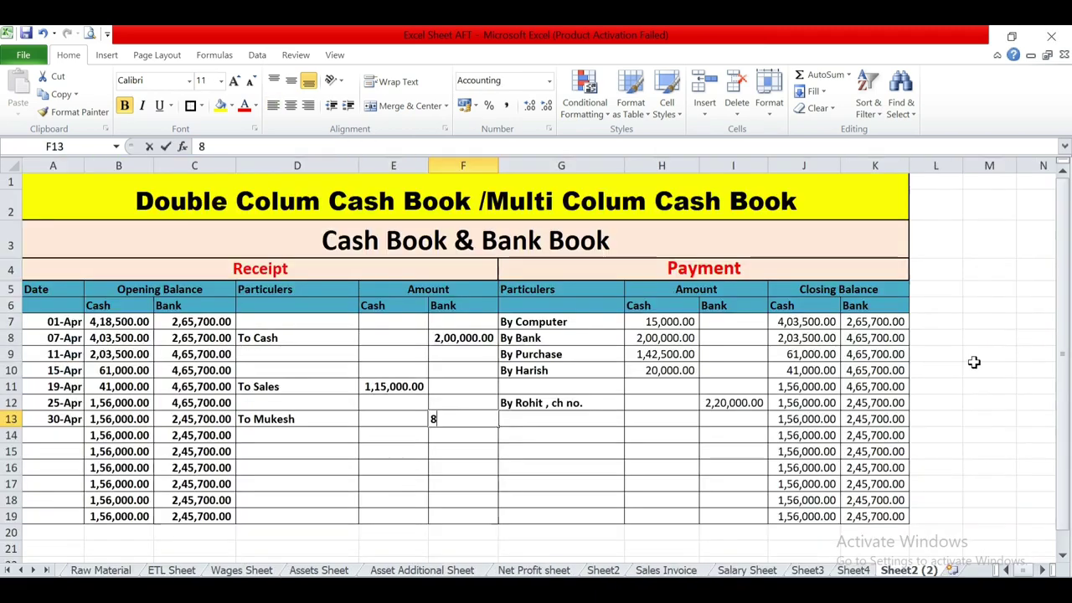
{"action": "type", "text": "5,9000"}
{"action": "key", "text": "Return"}
{"action": "key", "text": "Up"}
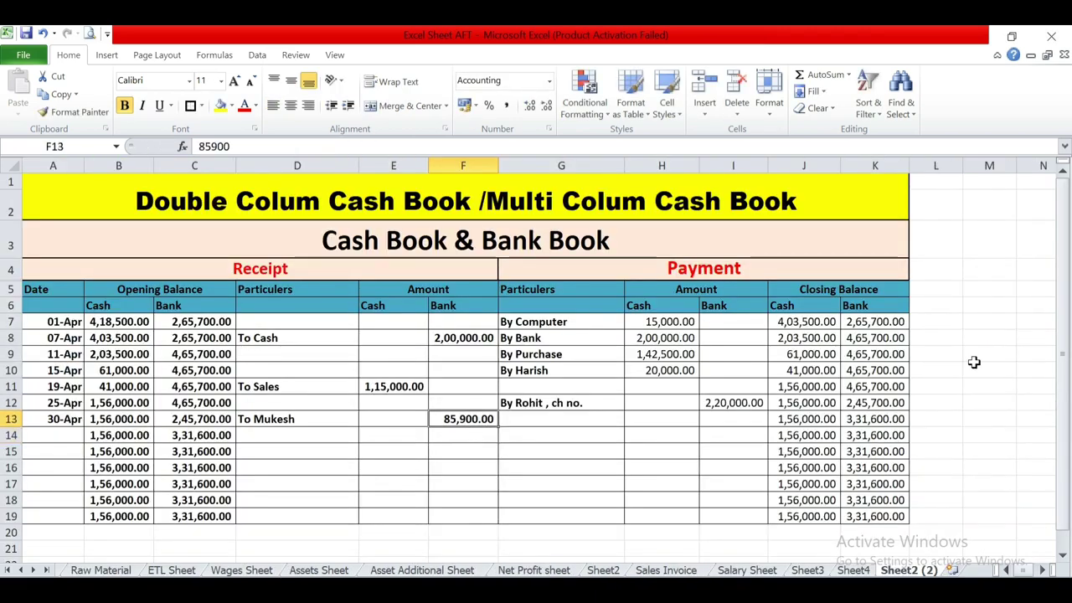
Step: Switch to the Ruff workbook and calculate the 28-Apr sugar sale in D20 as 100 times 2000
{"action": "key", "text": "alt+Tab"}
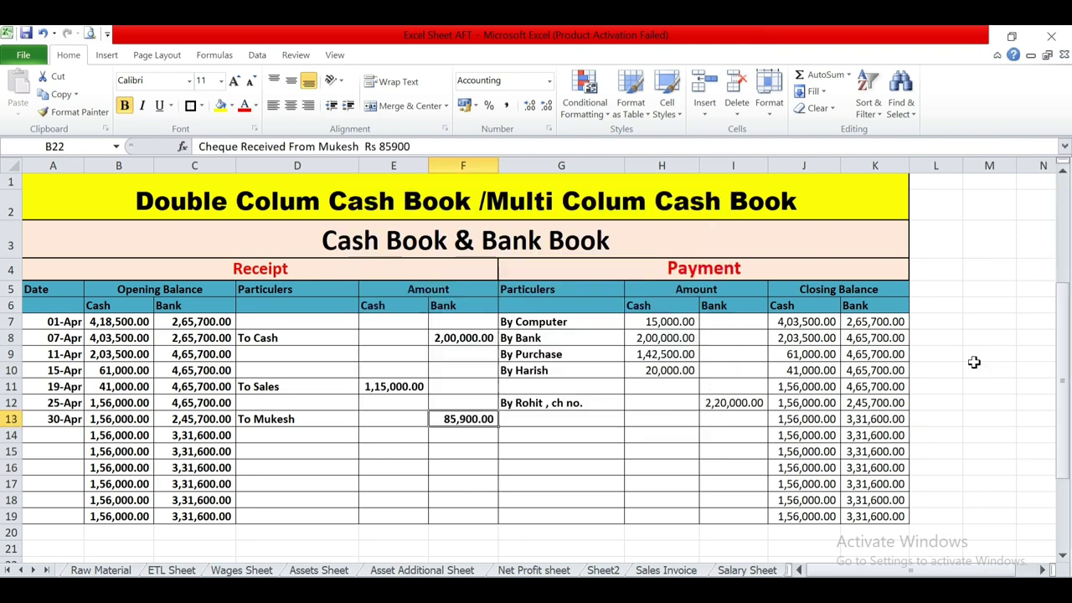
{"action": "key", "text": "Down"}
{"action": "key", "text": "Down"}
{"action": "scroll", "coordinate": [974, 362], "scroll_direction": "down", "scroll_amount": 1}
{"action": "key", "text": "Right"}
{"action": "key", "text": "Up"}
{"action": "key", "text": "Up"}
{"action": "key", "text": "Up"}
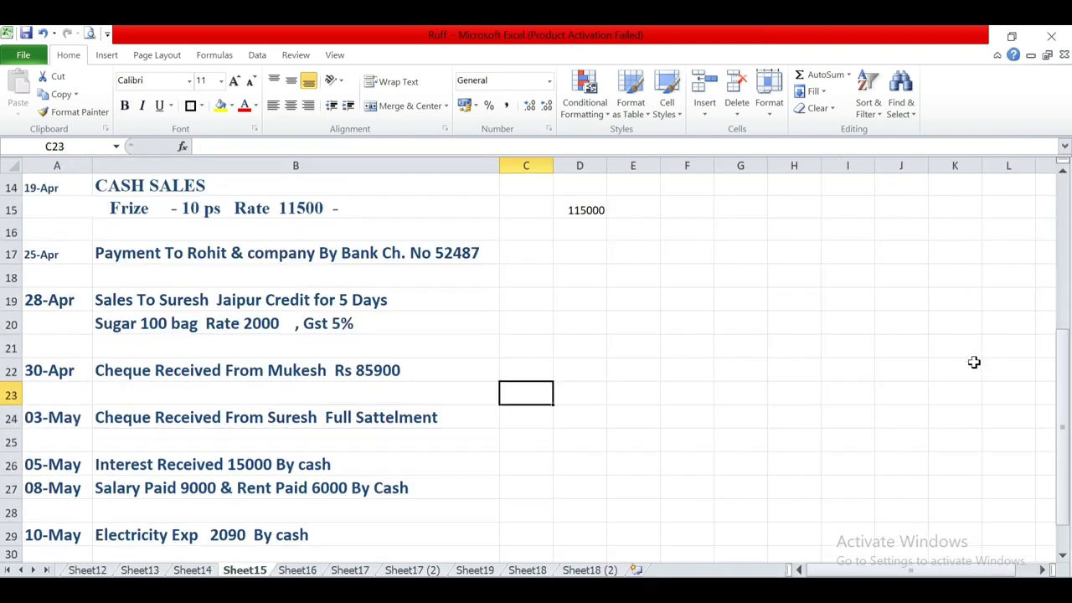
{"action": "key", "text": "Right"}
{"action": "key", "text": "Up"}
{"action": "key", "text": "Up"}
{"action": "key", "text": "Down"}
{"action": "type", "text": "="}
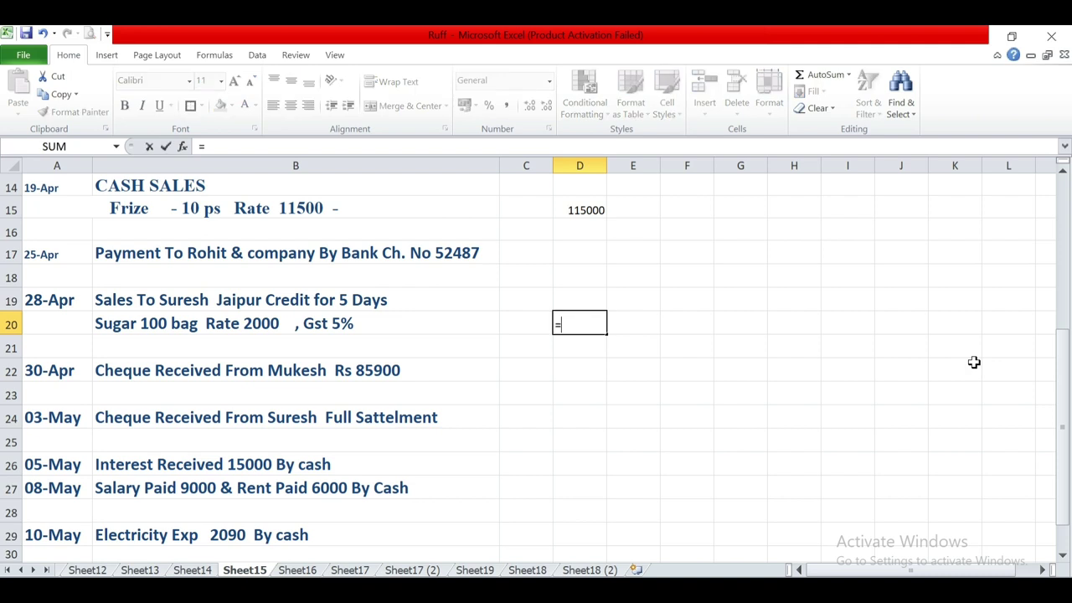
{"action": "type", "text": "100*200"}
{"action": "key", "text": "Return"}
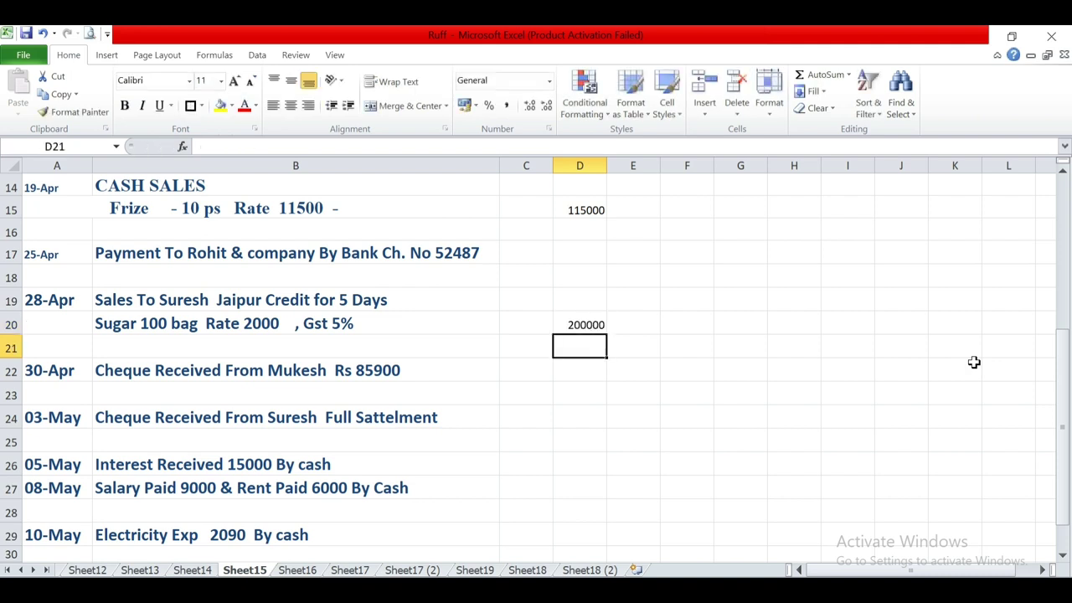
Step: Calculate 5% GST on D20 in D21 and sum D20:D21 in D22
{"action": "type", "text": "="}
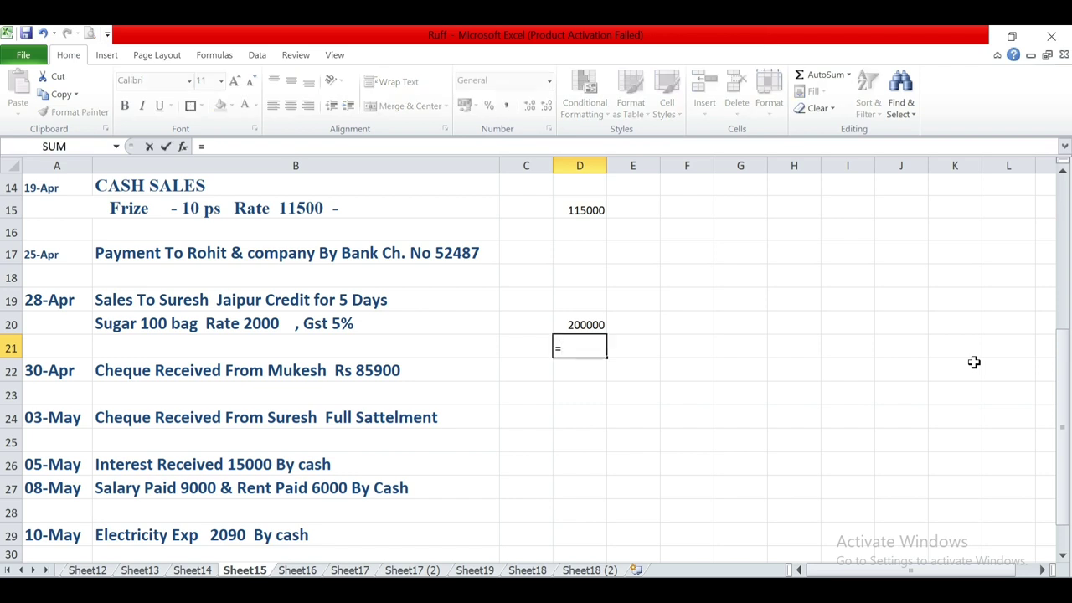
{"action": "key", "text": "Up"}
{"action": "type", "text": "*"}
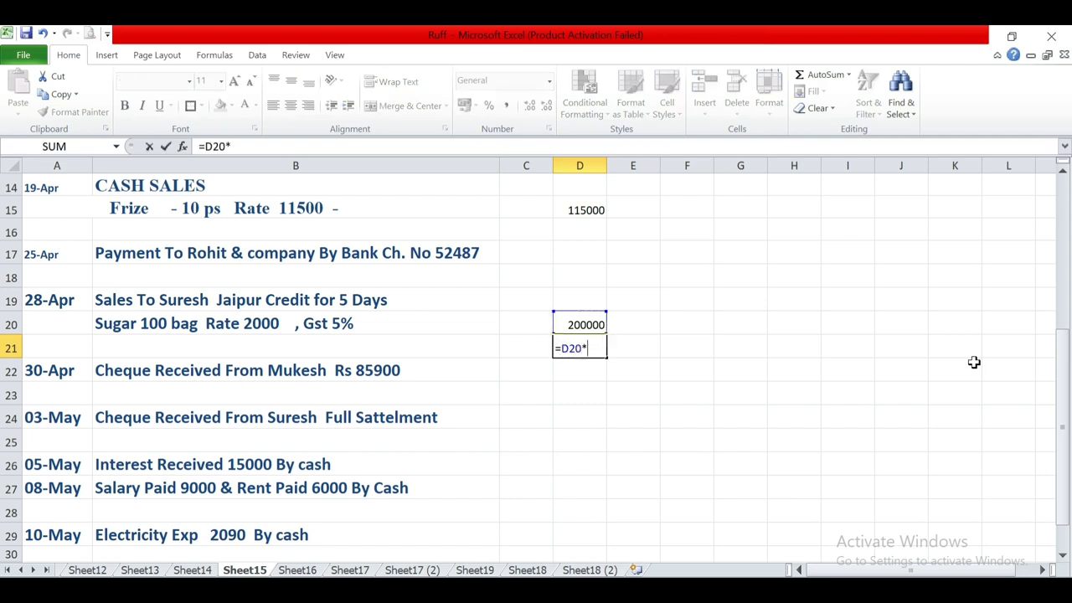
{"action": "key", "text": "Return"}
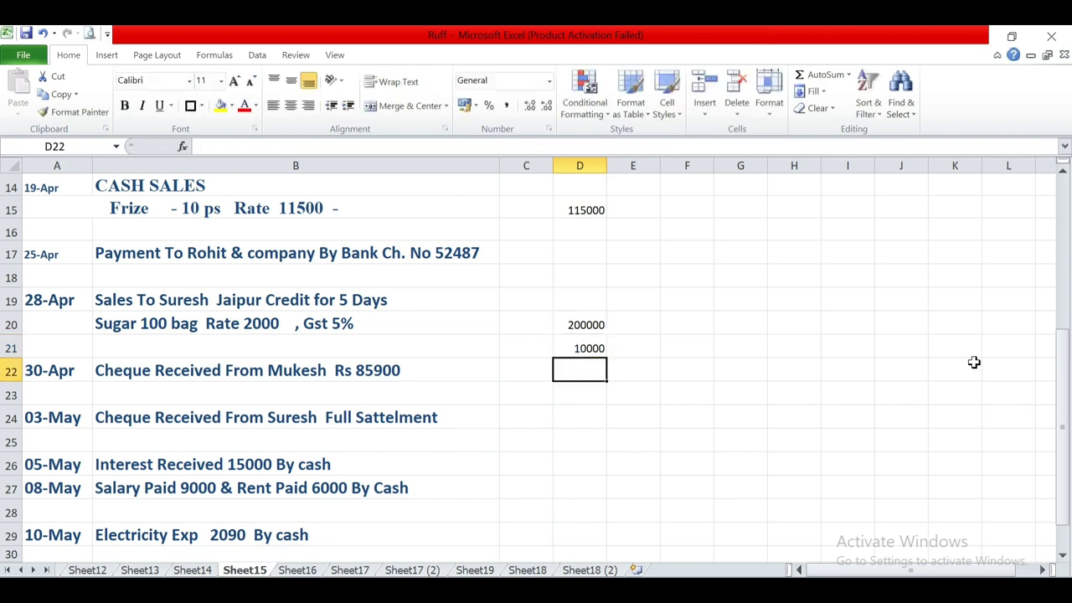
{"action": "key", "text": "alt+equal"}
{"action": "key", "text": "alt+equal"}
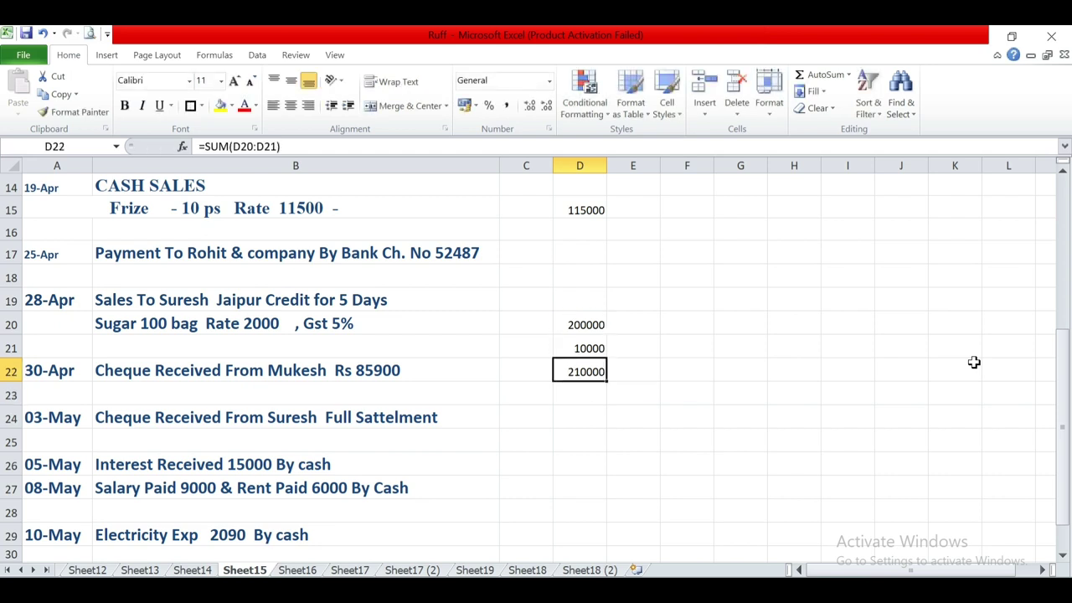
{"action": "key", "text": "Down"}
{"action": "key", "text": "Down"}
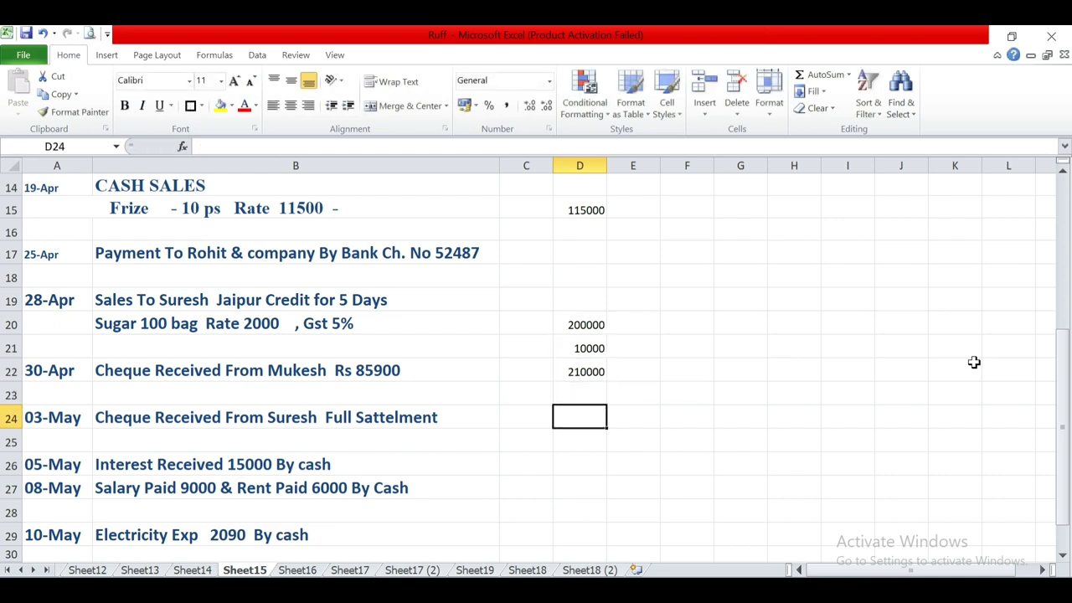
Step: Switch to the cash book, enter 3-May as the date in A14 and To with the payer's name in D14
{"action": "key", "text": "alt+Tab"}
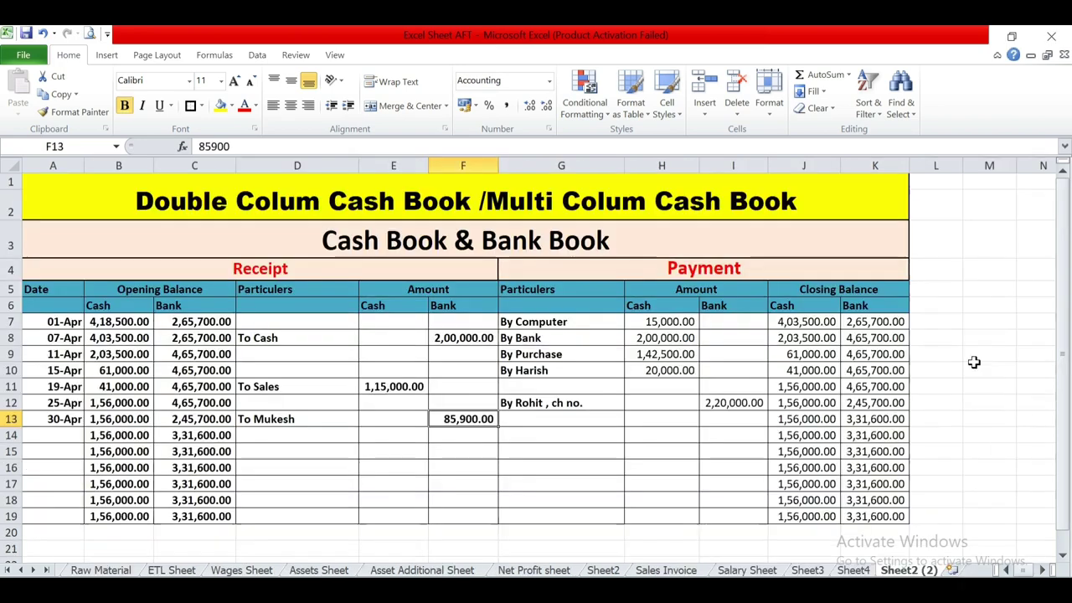
{"action": "key", "text": "Home"}
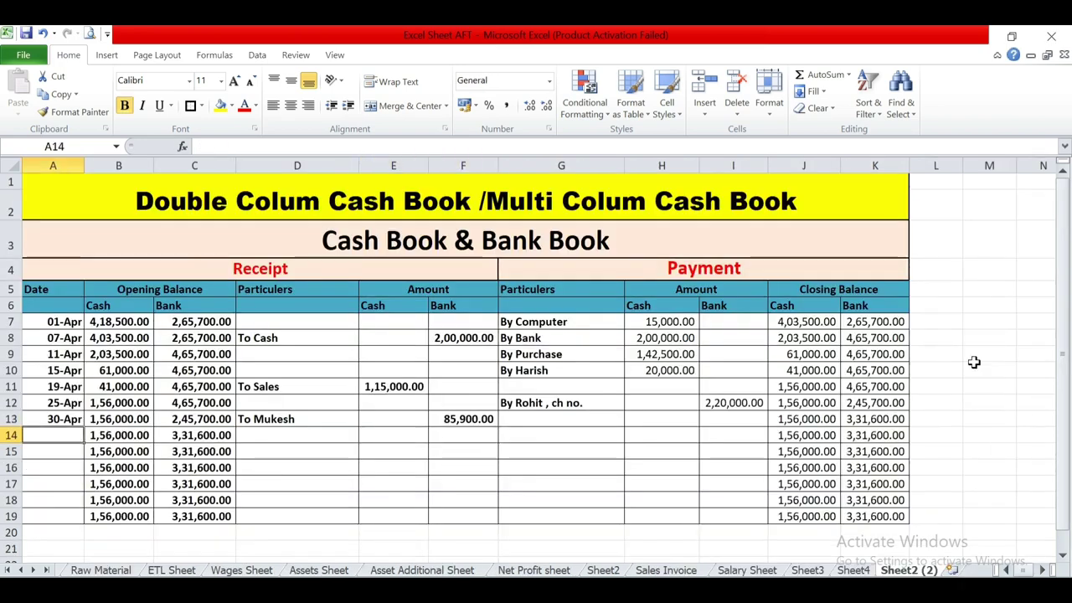
{"action": "type", "text": "3-may"}
{"action": "key", "text": "Tab"}
{"action": "key", "text": "Tab"}
{"action": "key", "text": "Tab"}
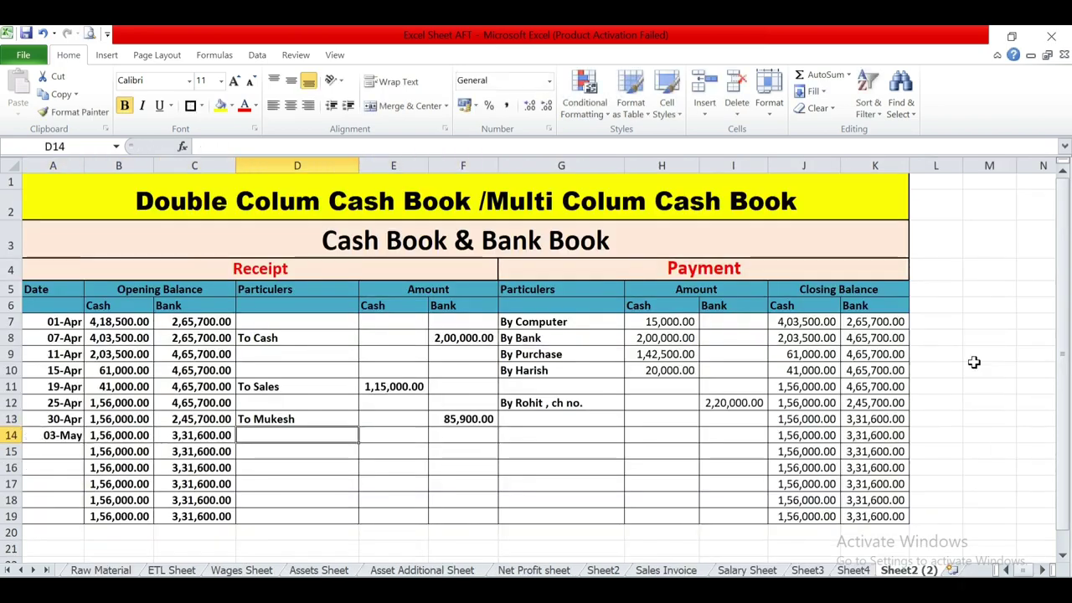
{"action": "type", "text": "To Suresh"}
{"action": "key", "text": "Tab"}
{"action": "key", "text": "Tab"}
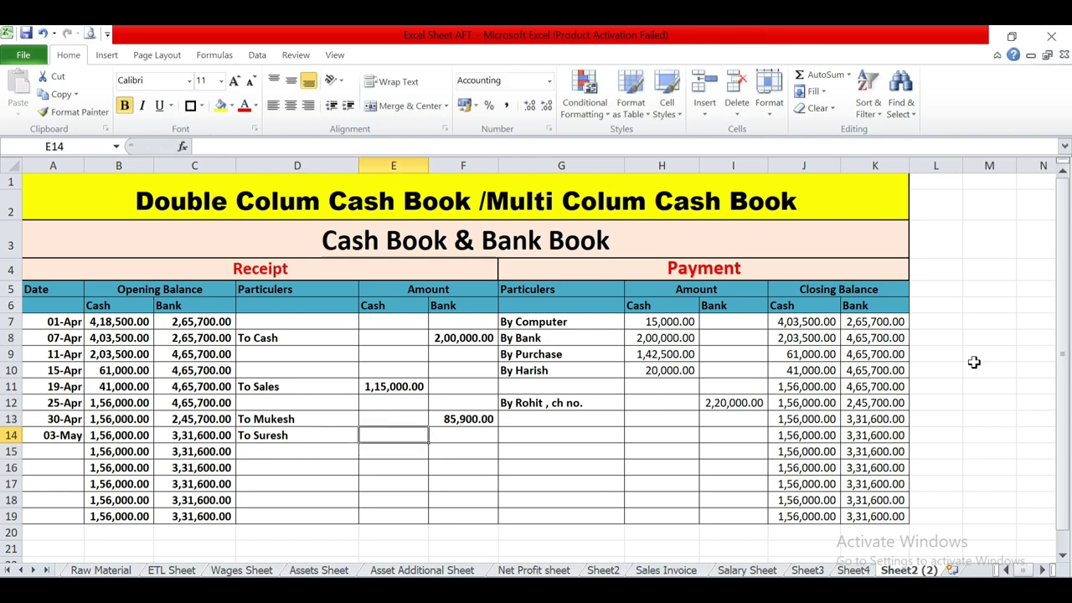
Step: Check the sale total in the Ruff workbook and enter 210000 as the bank receipt in F14 of the cash book
{"action": "key", "text": "alt+Tab"}
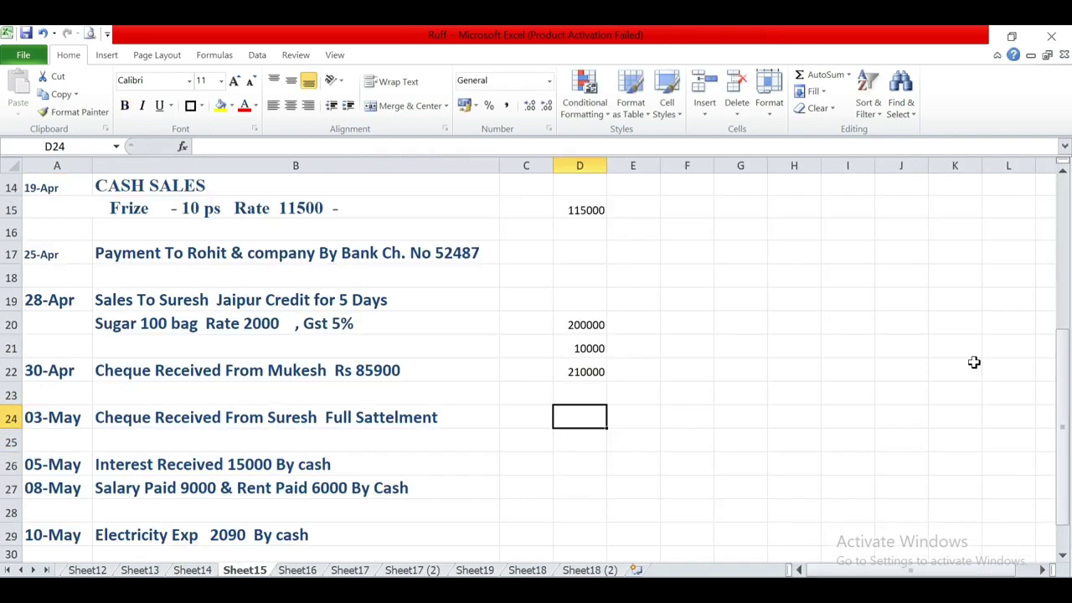
{"action": "key", "text": "alt+Tab"}
{"action": "type", "text": "210000"}
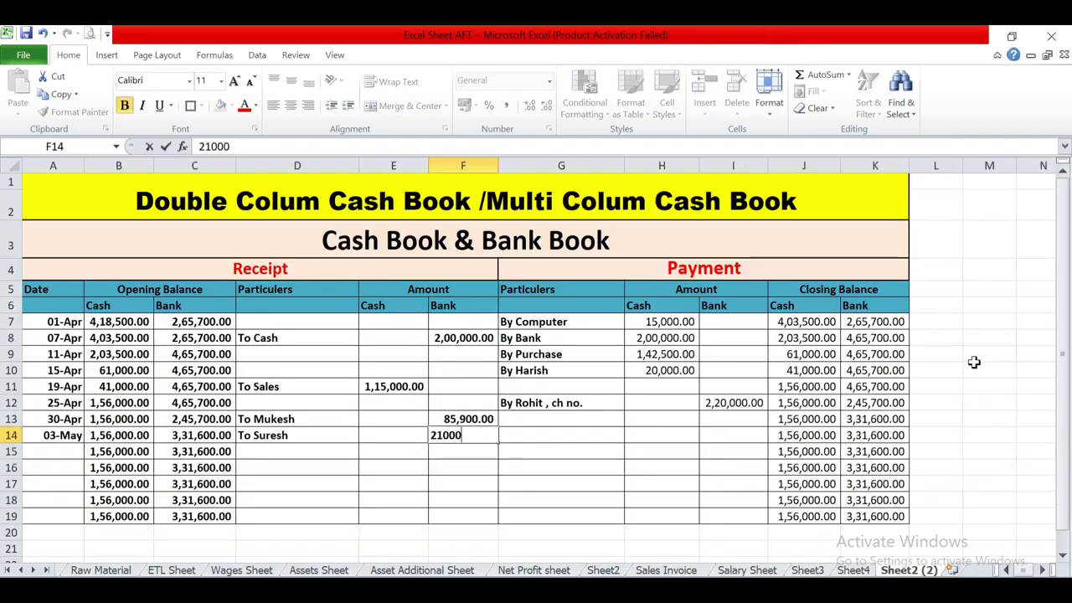
{"action": "key", "text": "Return"}
{"action": "key", "text": "Up"}
Step: Switch to the Ruff workbook and review the 03-May cheque entry and the 05-May transaction following it
{"action": "key", "text": "alt+Tab"}
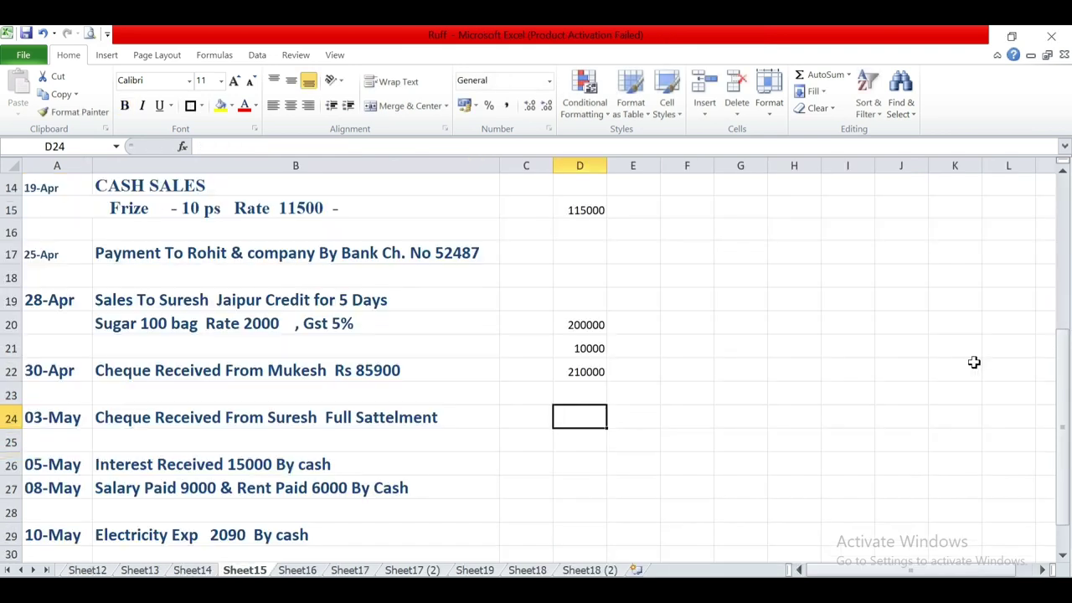
{"action": "key", "text": "Up"}
{"action": "key", "text": "Down"}
{"action": "key", "text": "Left"}
{"action": "key", "text": "Left"}
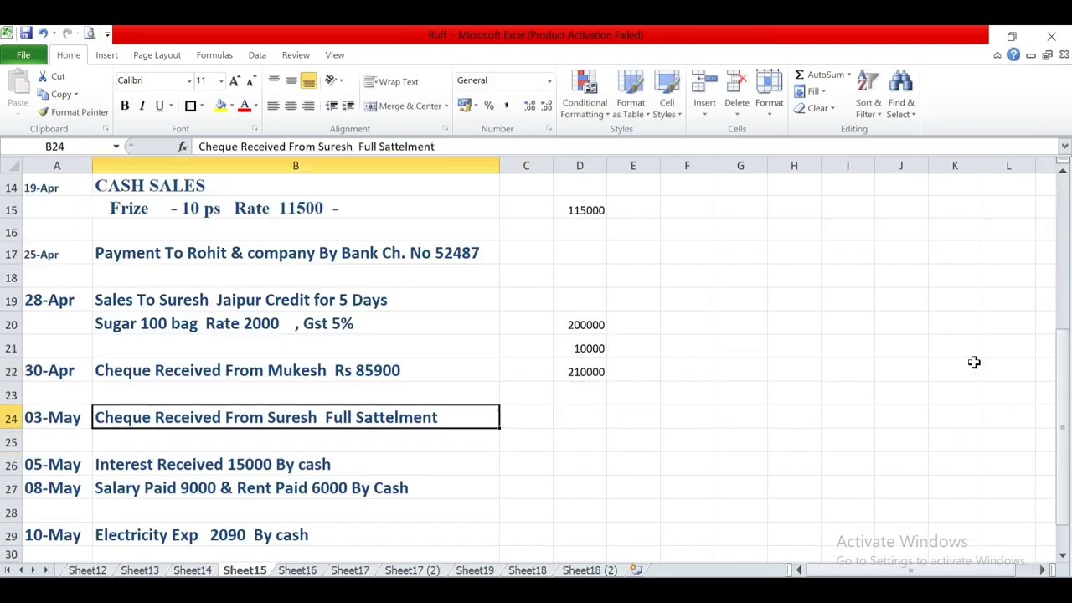
{"action": "key", "text": "Right"}
{"action": "key", "text": "Left"}
{"action": "key", "text": "Down"}
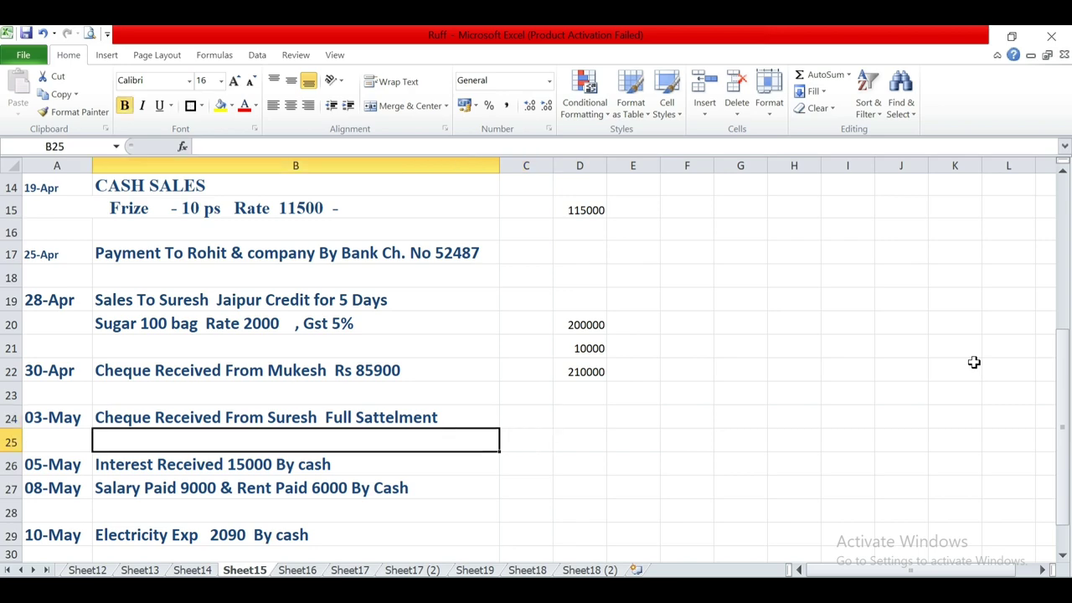
{"action": "key", "text": "Down"}
{"action": "key", "text": "Left"}
{"action": "key", "text": "Right"}
Step: Return to the cash book and enter 5-5 as the date in A15
{"action": "key", "text": "alt+Tab"}
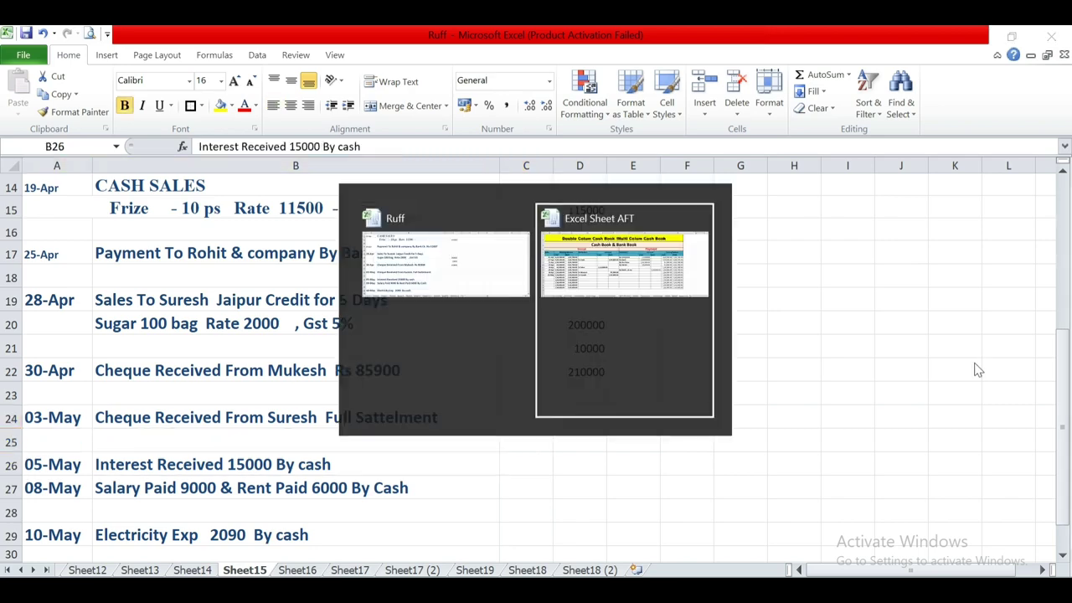
{"action": "key", "text": "Down"}
{"action": "key", "text": "Left"}
{"action": "key", "text": "Left"}
{"action": "key", "text": "Left"}
{"action": "key", "text": "Left"}
{"action": "key", "text": "Left"}
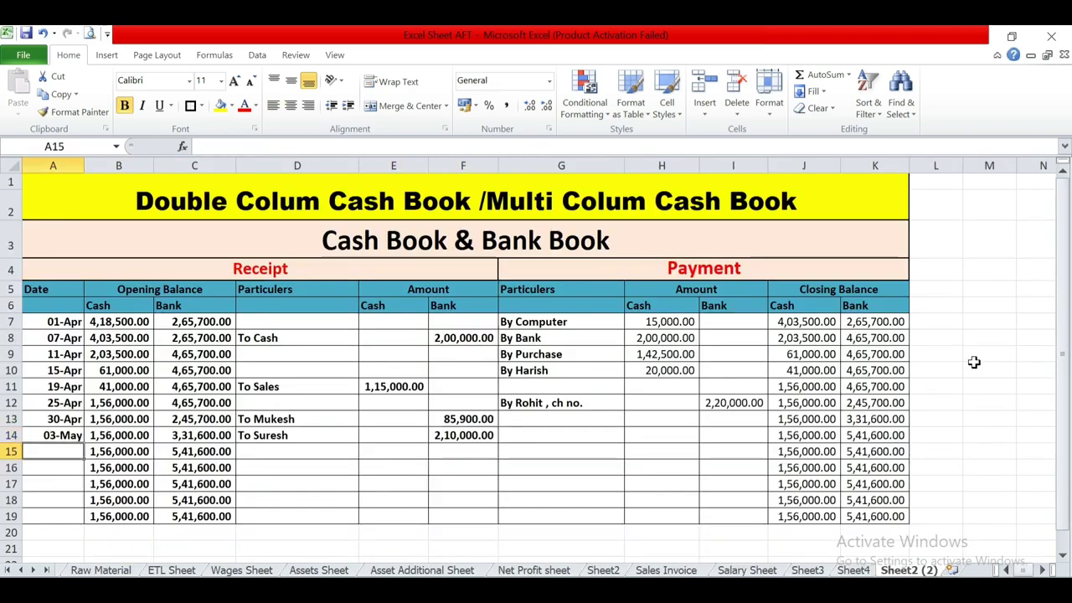
{"action": "type", "text": "5-"}
{"action": "type", "text": "5"}
{"action": "key", "text": "Tab"}
{"action": "key", "text": "Tab"}
{"action": "key", "text": "Tab"}
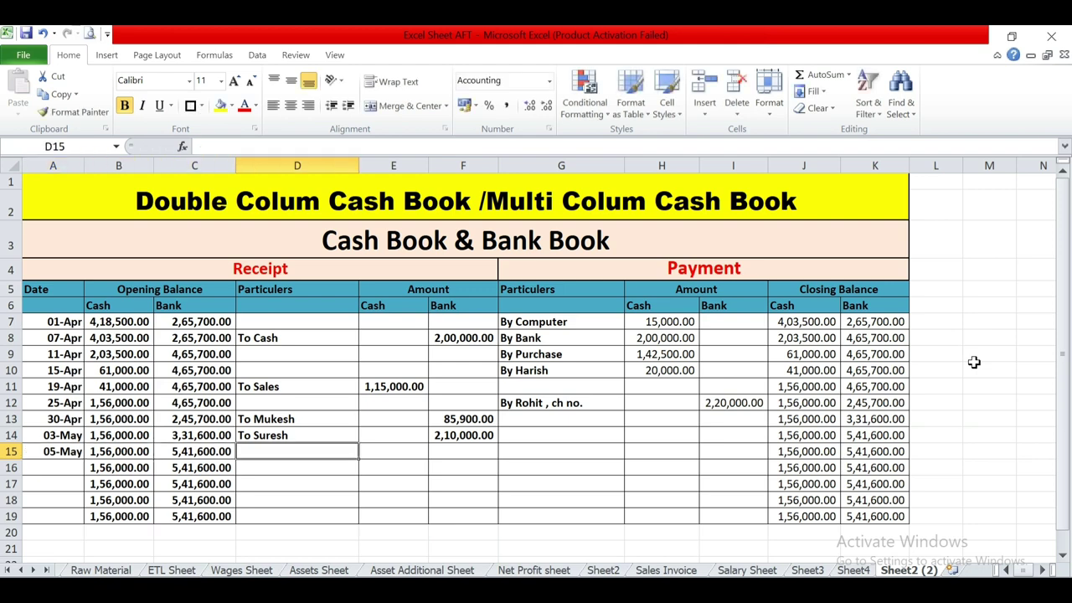
Step: Record To Interest Rec. in D15 with a cash receipt of 15000 in E15
{"action": "type", "text": "TO I"}
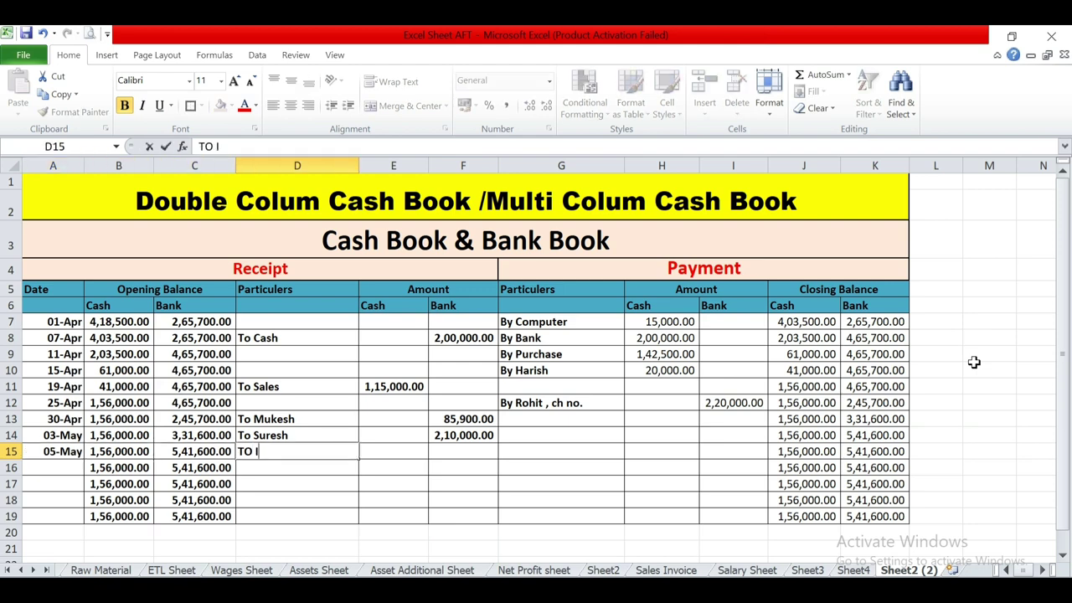
{"action": "key", "text": "BackSpace"}
{"action": "key", "text": "BackSpace"}
{"action": "type", "text": "To Interest RE"}
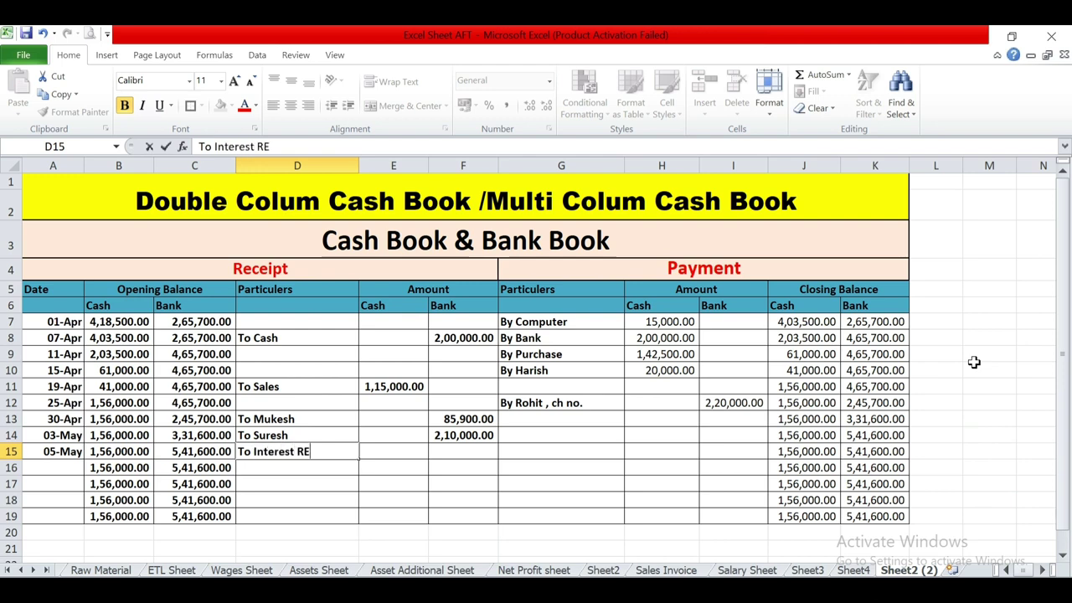
{"action": "type", "text": "c."}
{"action": "key", "text": "Tab"}
{"action": "type", "text": "15000"}
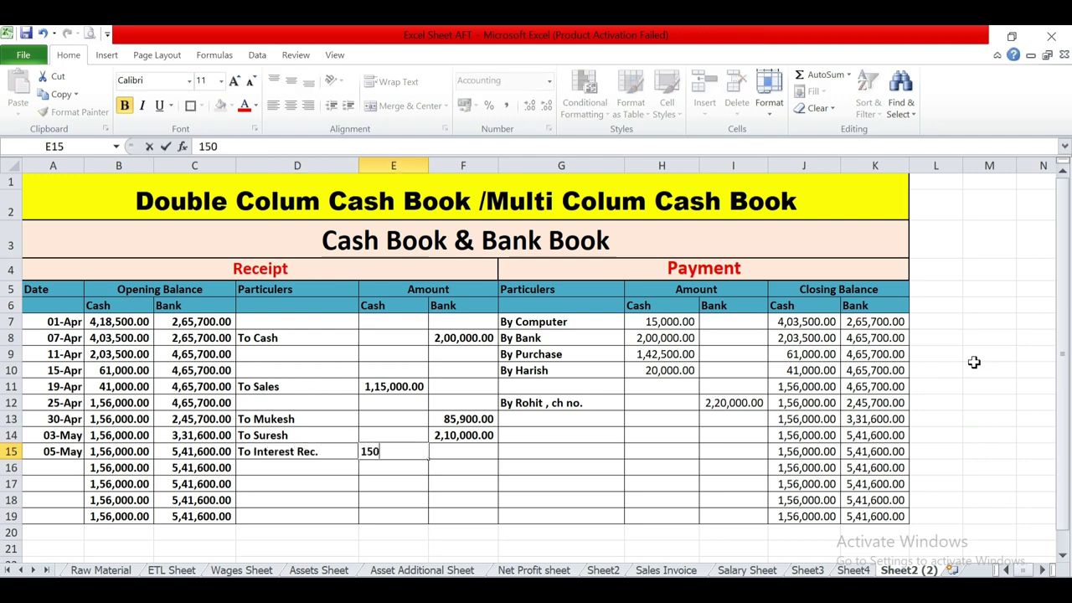
{"action": "key", "text": "Left"}
Step: Review the 05-May row of the cash book from its opening balances across to the payment side
{"action": "key", "text": "Left"}
{"action": "key", "text": "Left"}
{"action": "key", "text": "Left"}
{"action": "key", "text": "Right"}
{"action": "key", "text": "Right"}
{"action": "key", "text": "Right"}
{"action": "key", "text": "Right"}
{"action": "key", "text": "Right"}
{"action": "key", "text": "Right"}
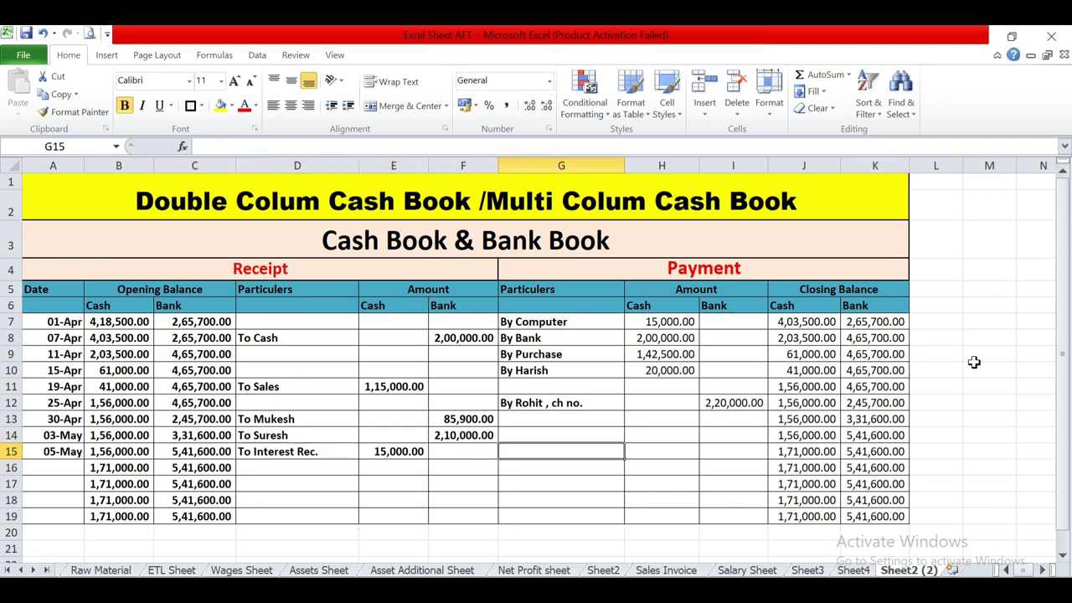
Step: Check the 08-May transaction in the Ruff workbook and enter 8-5 as the date in A16 of the cash book
{"action": "key", "text": "alt+Tab"}
{"action": "key", "text": "Down"}
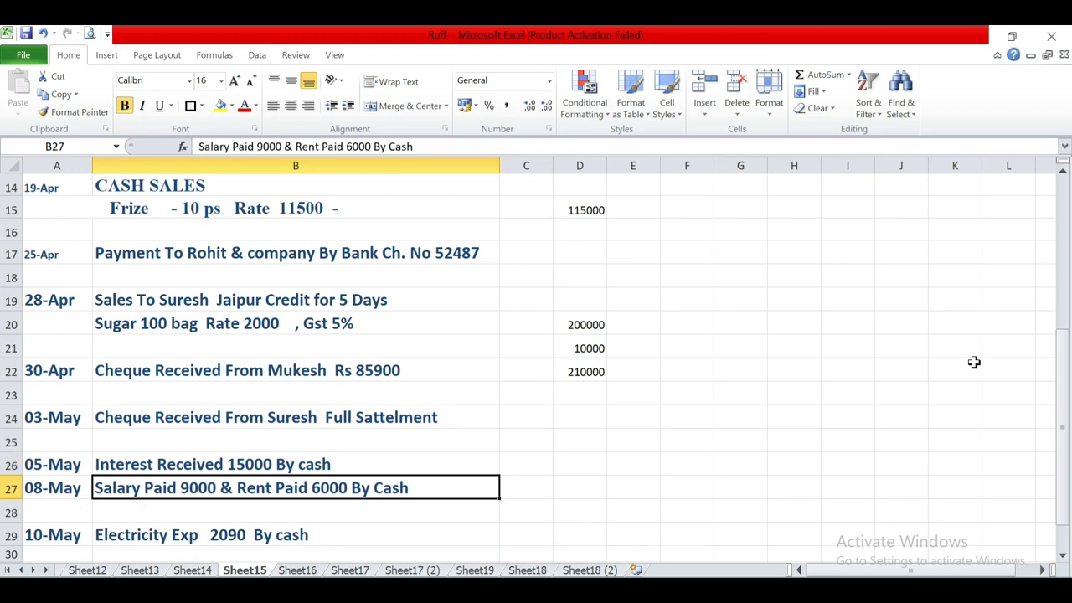
{"action": "key", "text": "alt+Tab"}
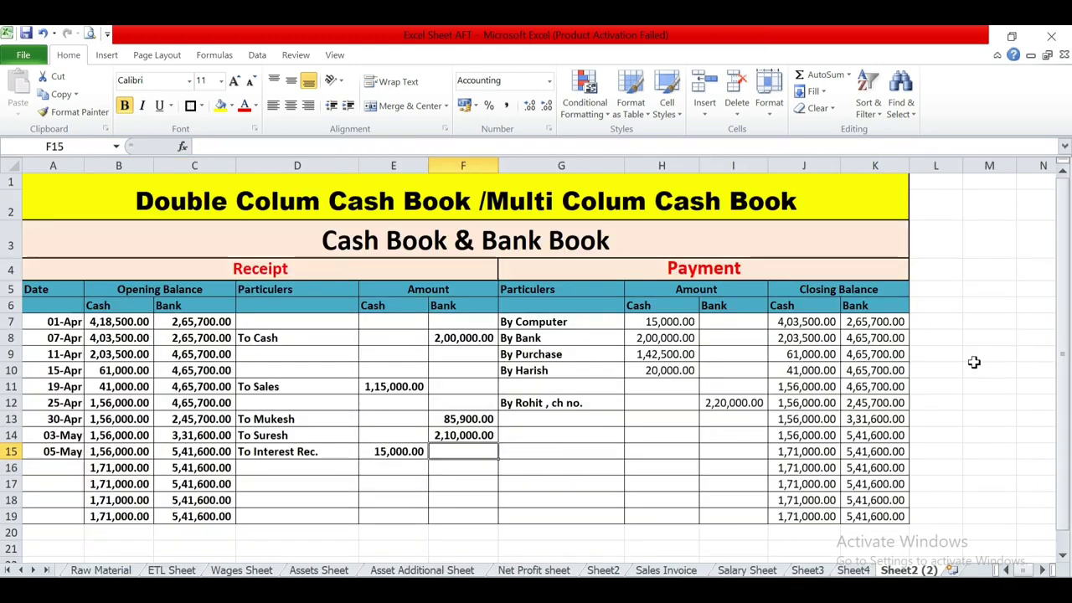
{"action": "key", "text": "Down"}
{"action": "key", "text": "Left"}
{"action": "key", "text": "Left"}
{"action": "key", "text": "Left"}
{"action": "key", "text": "Left"}
{"action": "key", "text": "Left"}
{"action": "type", "text": "8-5"}
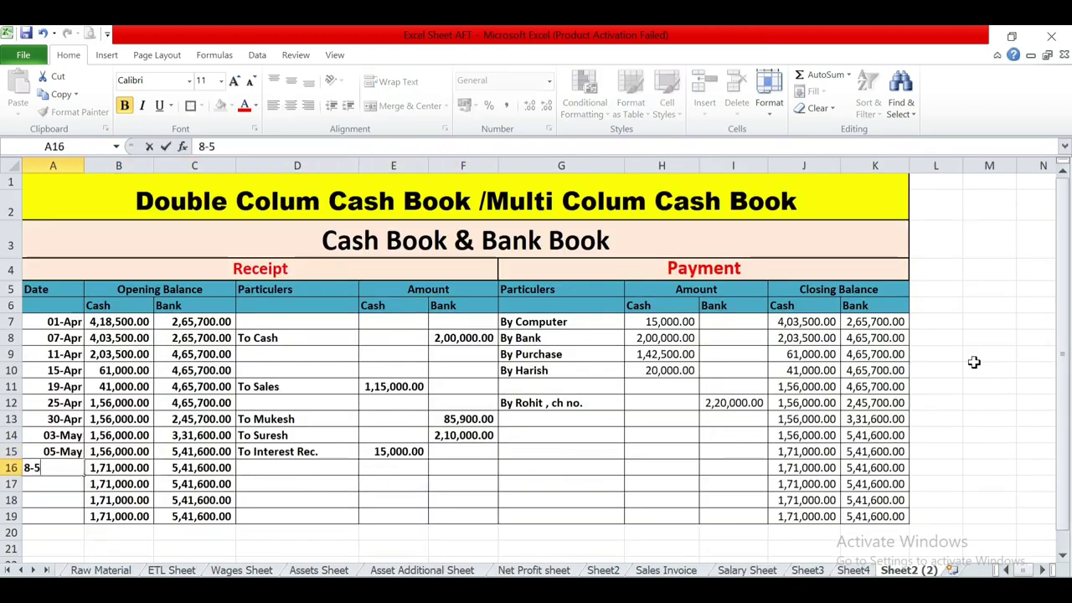
{"action": "key", "text": "Tab"}
{"action": "key", "text": "Tab"}
{"action": "key", "text": "Tab"}
{"action": "key", "text": "Tab"}
{"action": "key", "text": "Tab"}
{"action": "key", "text": "Tab"}
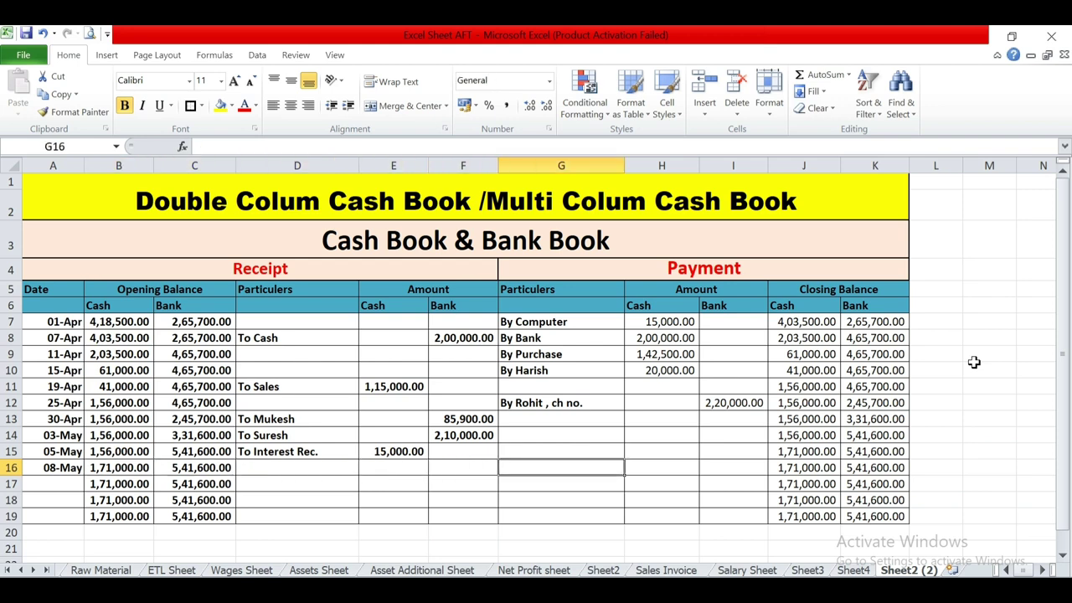
Step: Enter By Salary Rent as the 08-May payment particulars in G16
{"action": "type", "text": "By Salar"}
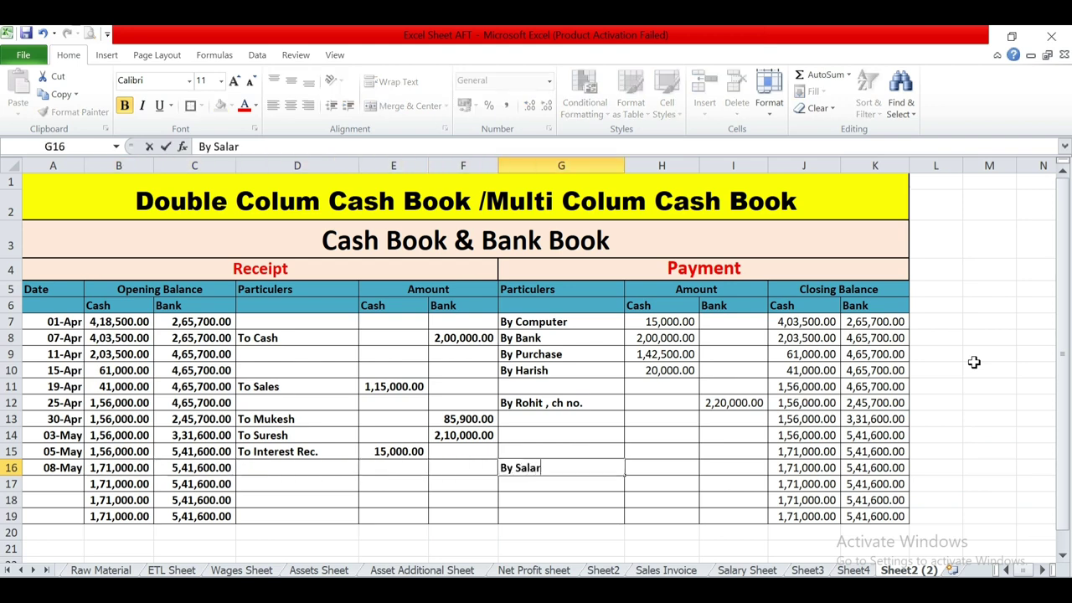
{"action": "type", "text": "y&"}
{"action": "key", "text": "BackSpace"}
{"action": "type", "text": "Rent"}
{"action": "key", "text": "Tab"}
{"action": "key", "text": "Tab"}
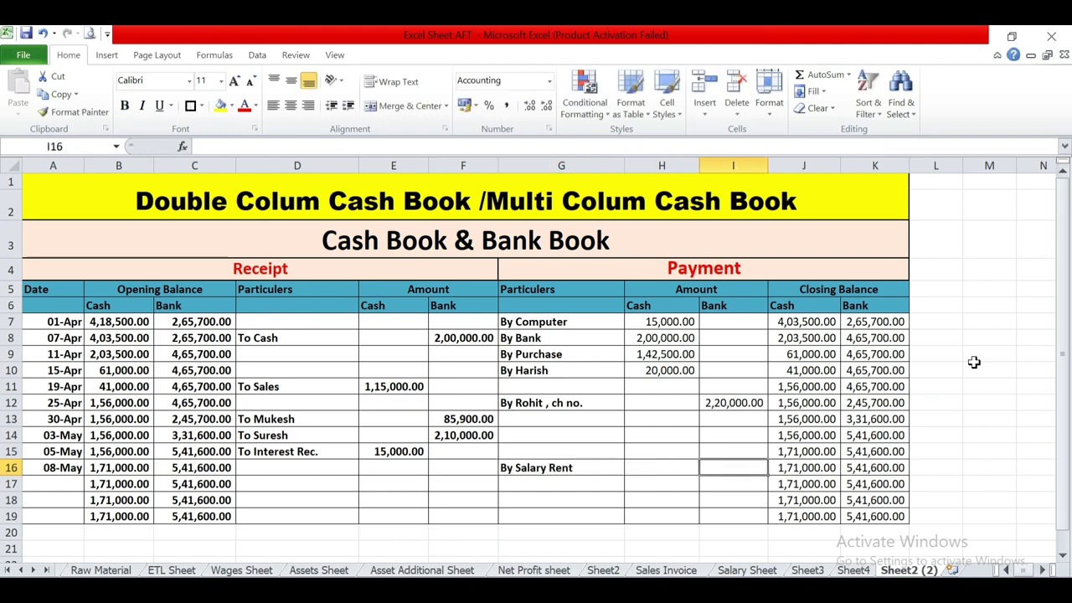
Step: Check the 08-May salary and rent amounts in the Ruff workbook and enter a cash payment of 15000 in H16 of the cash book
{"action": "key", "text": "alt+Tab"}
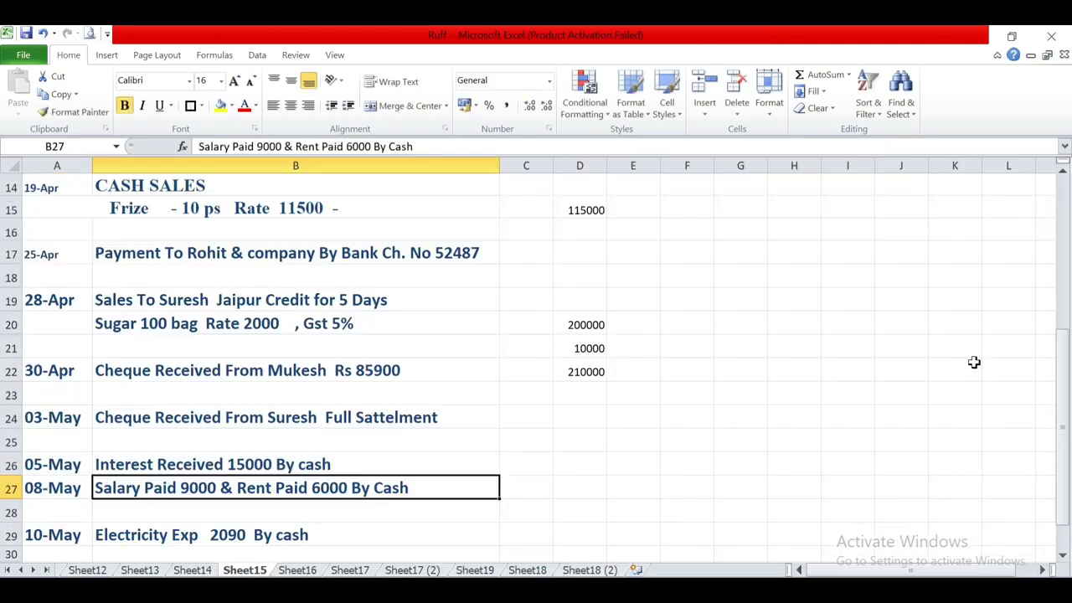
{"action": "key", "text": "alt+Tab"}
{"action": "type", "text": "15000"}
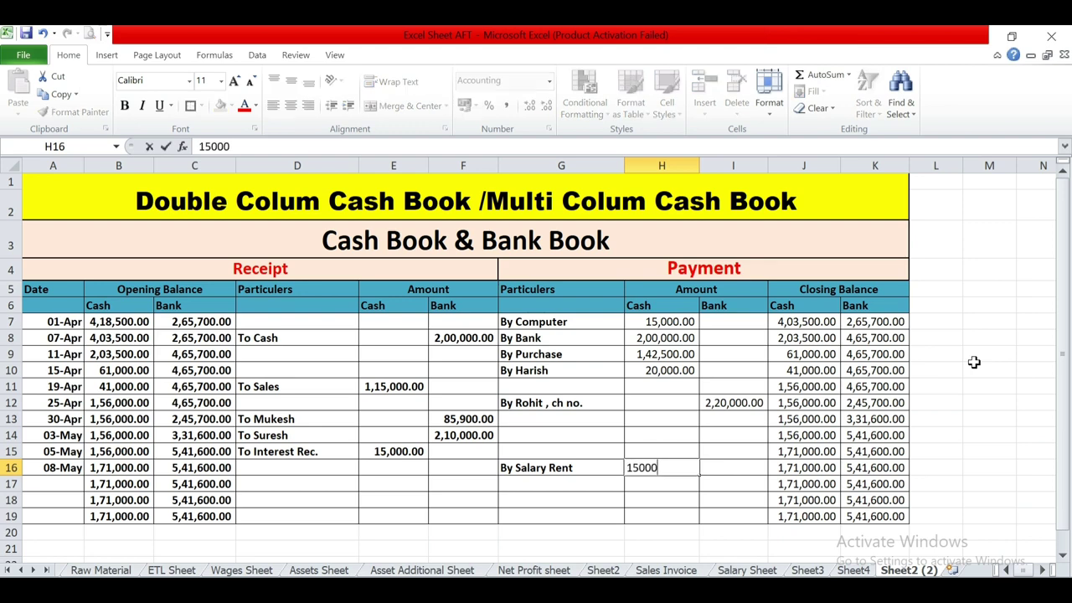
{"action": "key", "text": "Return"}
Step: Look up the transaction following 08-May in the Ruff workbook and enter 10-5 as the date in A17 of the cash book
{"action": "key", "text": "Left"}
{"action": "key", "text": "Up"}
{"action": "key", "text": "Down"}
{"action": "key", "text": "Left"}
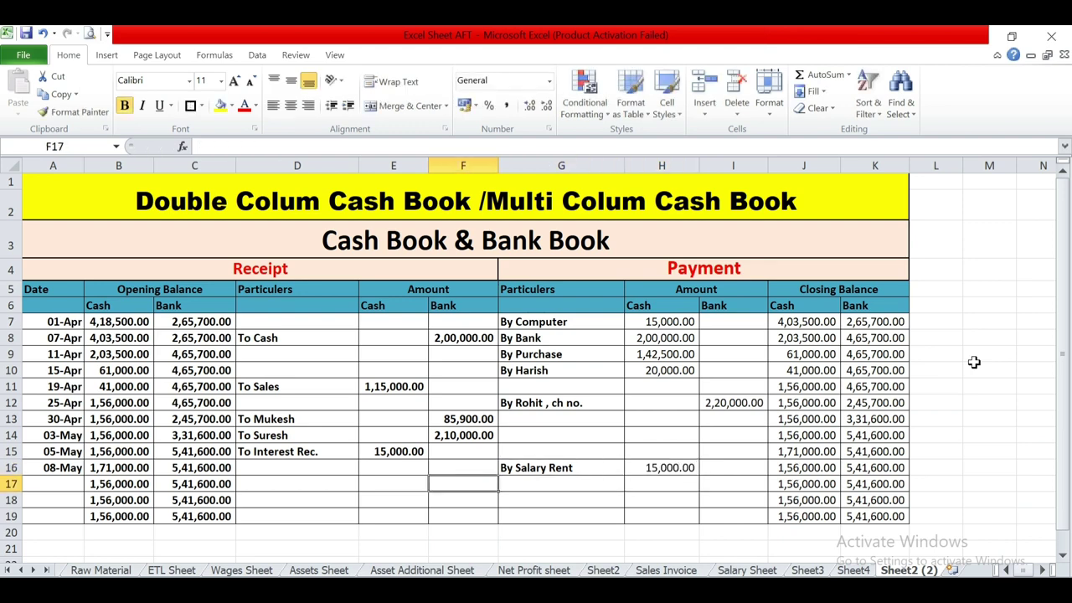
{"action": "key", "text": "Left"}
{"action": "key", "text": "Left"}
{"action": "key", "text": "Left"}
{"action": "key", "text": "Left"}
{"action": "key", "text": "Left"}
{"action": "key", "text": "alt+Tab"}
{"action": "key", "text": "alt+Tab"}
{"action": "key", "text": "Down"}
{"action": "key", "text": "Down"}
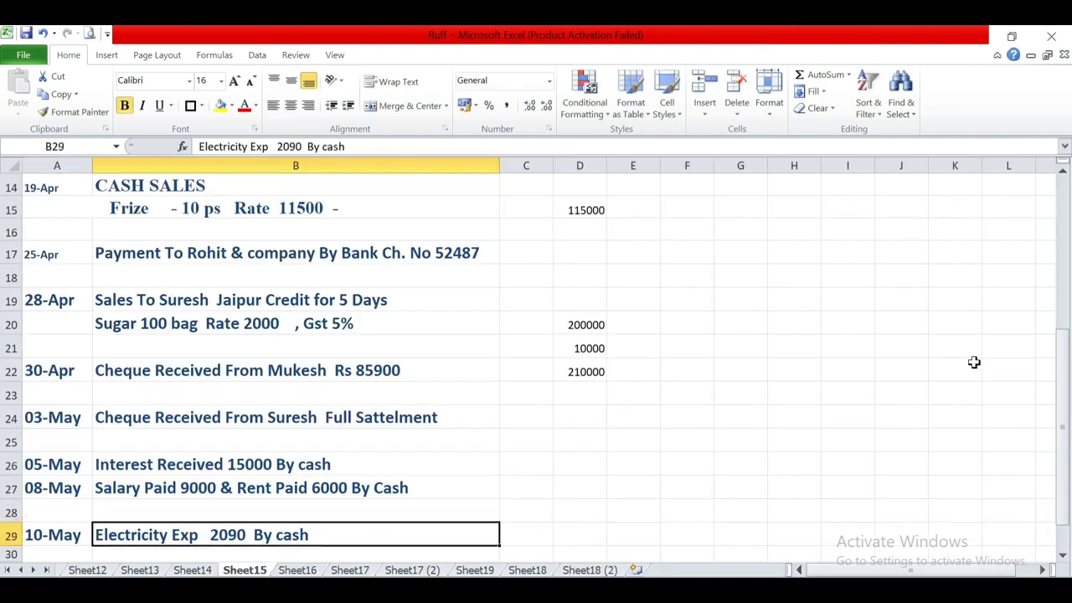
{"action": "key", "text": "Down"}
{"action": "key", "text": "Up"}
{"action": "key", "text": "Up"}
{"action": "key", "text": "Left"}
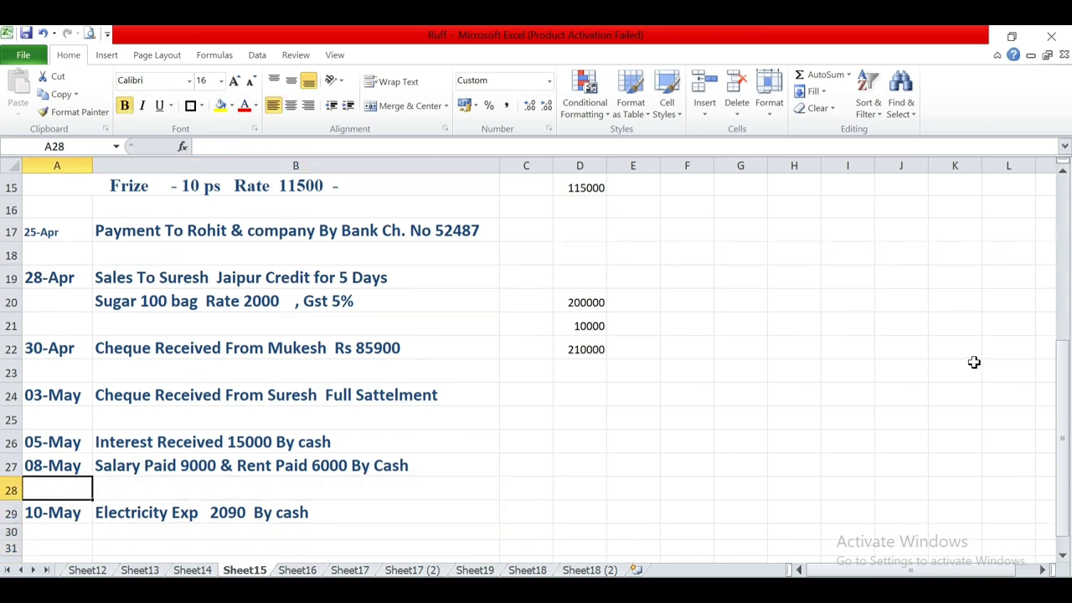
{"action": "key", "text": "Down"}
{"action": "key", "text": "alt+Tab"}
{"action": "type", "text": "10-5"}
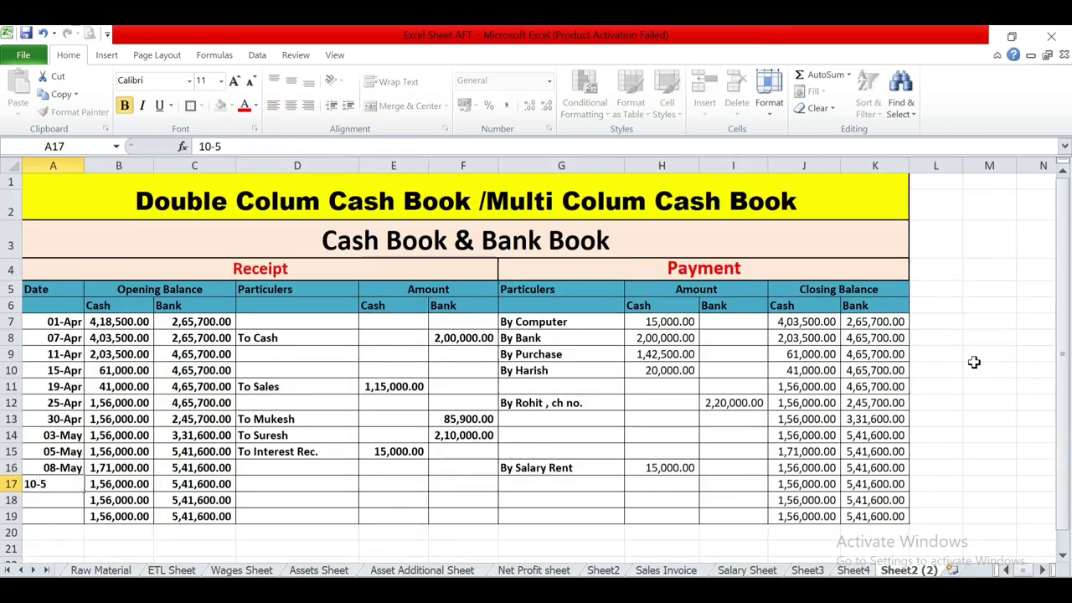
Step: Record By Electricity Exp in G17 with a cash payment of 2090 in H17
{"action": "key", "text": "Right"}
{"action": "key", "text": "Right"}
{"action": "key", "text": "Right"}
{"action": "key", "text": "Right"}
{"action": "key", "text": "Right"}
{"action": "key", "text": "Right"}
{"action": "type", "text": "By Ele"}
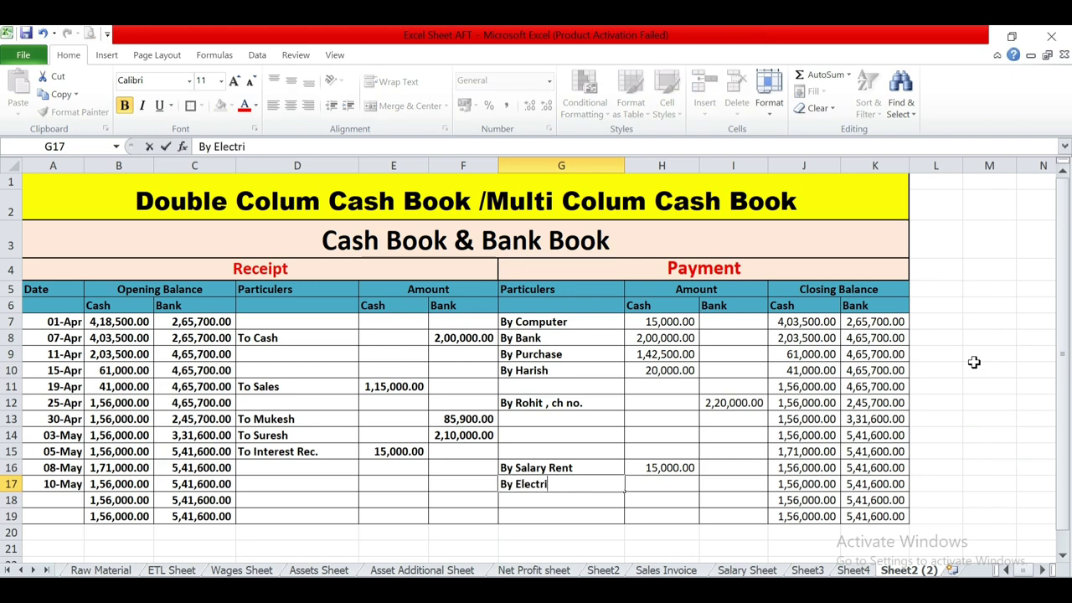
{"action": "type", "text": "ctricity Exp"}
{"action": "key", "text": "Tab"}
{"action": "type", "text": "2090"}
{"action": "key", "text": "Return"}
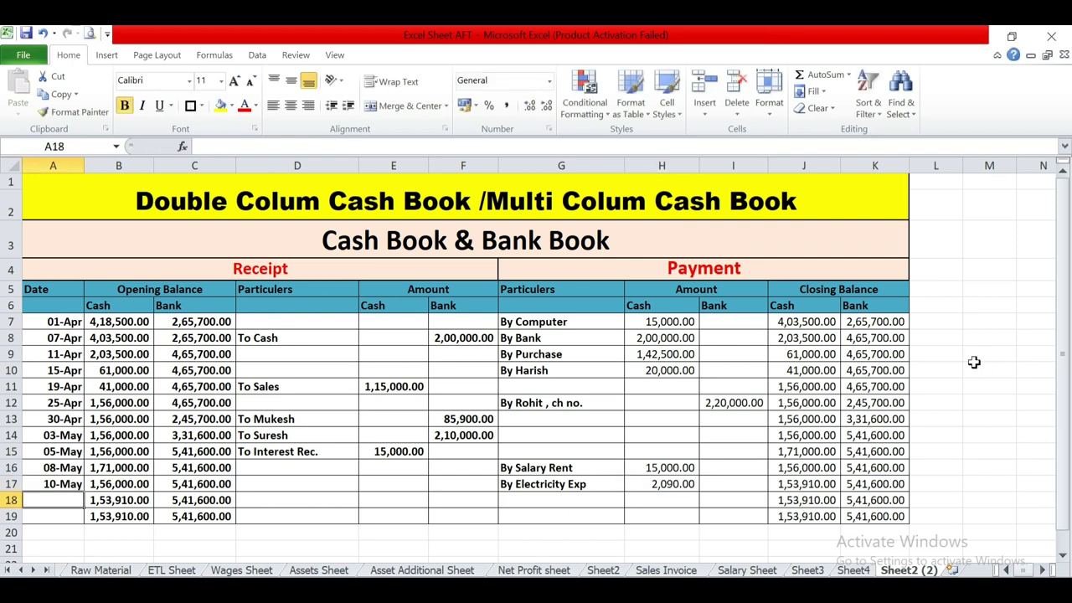
Step: Review the 10-May row of the cash book from its date across to the cash payment amount
{"action": "key", "text": "Up"}
{"action": "key", "text": "Right"}
{"action": "key", "text": "Right"}
{"action": "key", "text": "Right"}
{"action": "key", "text": "Right"}
{"action": "key", "text": "Right"}
{"action": "key", "text": "Right"}
{"action": "key", "text": "Right"}
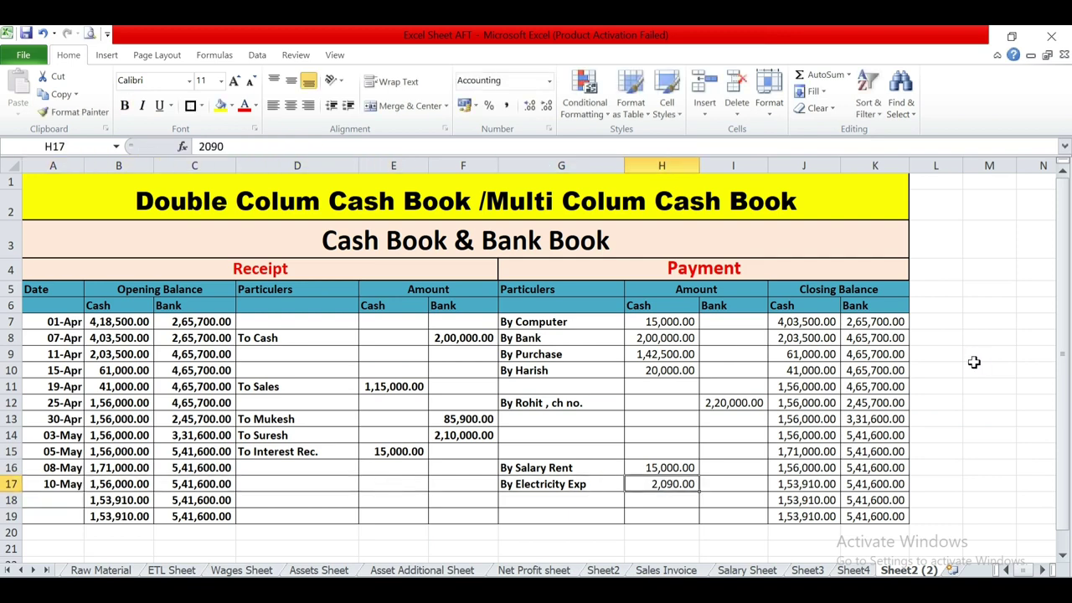
Step: Review the whole transaction list in the Ruff workbook against the entries recorded in the cash book
{"action": "key", "text": "alt+Tab"}
{"action": "scroll", "coordinate": [70, 460], "scroll_direction": "down", "scroll_amount": 3}
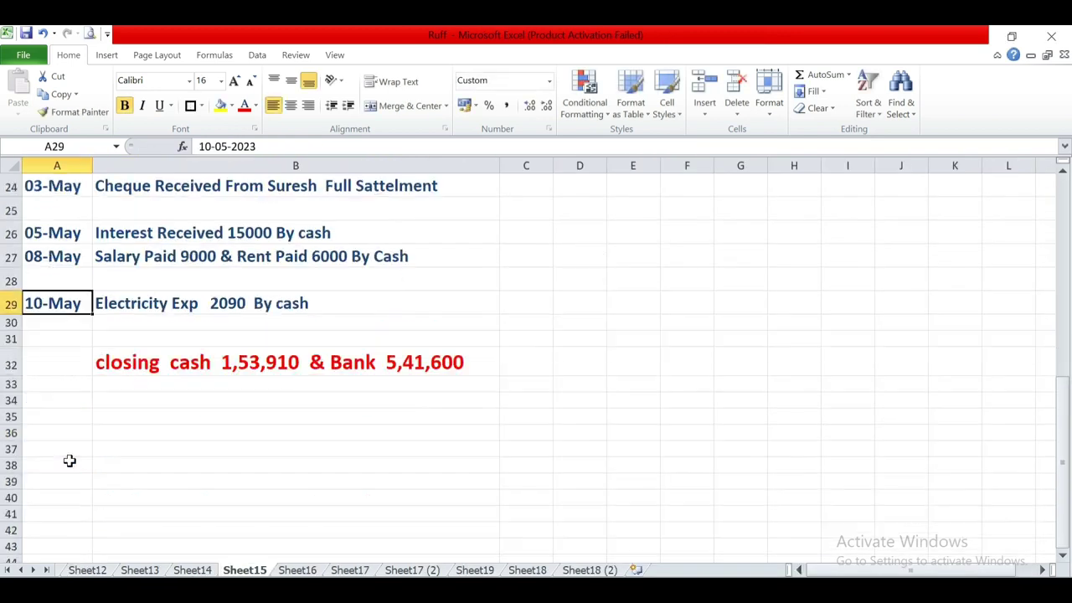
{"action": "scroll", "coordinate": [70, 461], "scroll_direction": "up", "scroll_amount": 8}
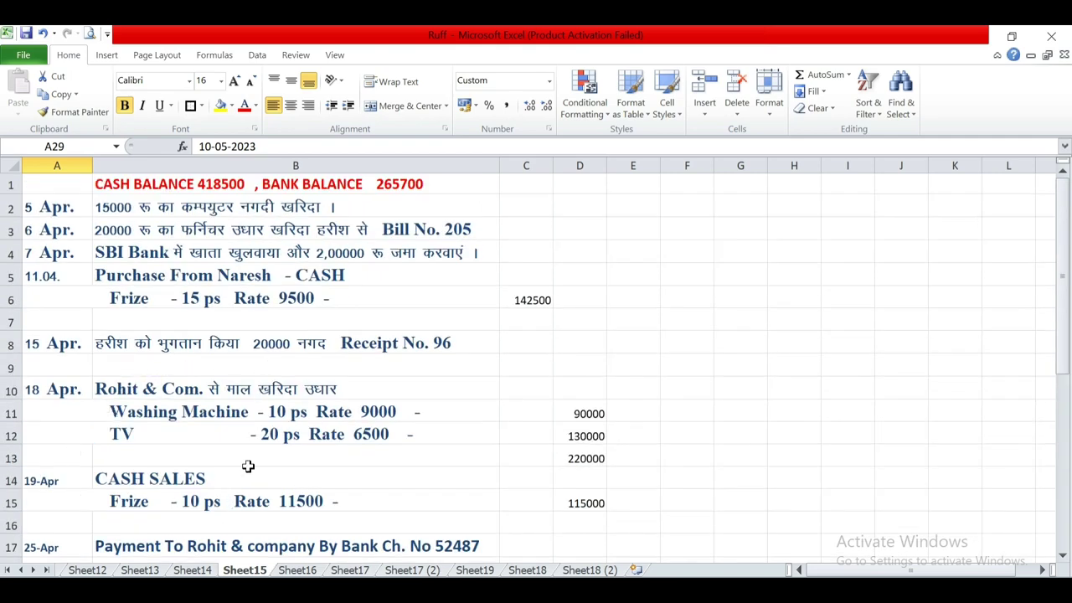
{"action": "scroll", "coordinate": [462, 393], "scroll_direction": "down", "scroll_amount": 3}
{"action": "scroll", "coordinate": [427, 392], "scroll_direction": "down", "scroll_amount": 1}
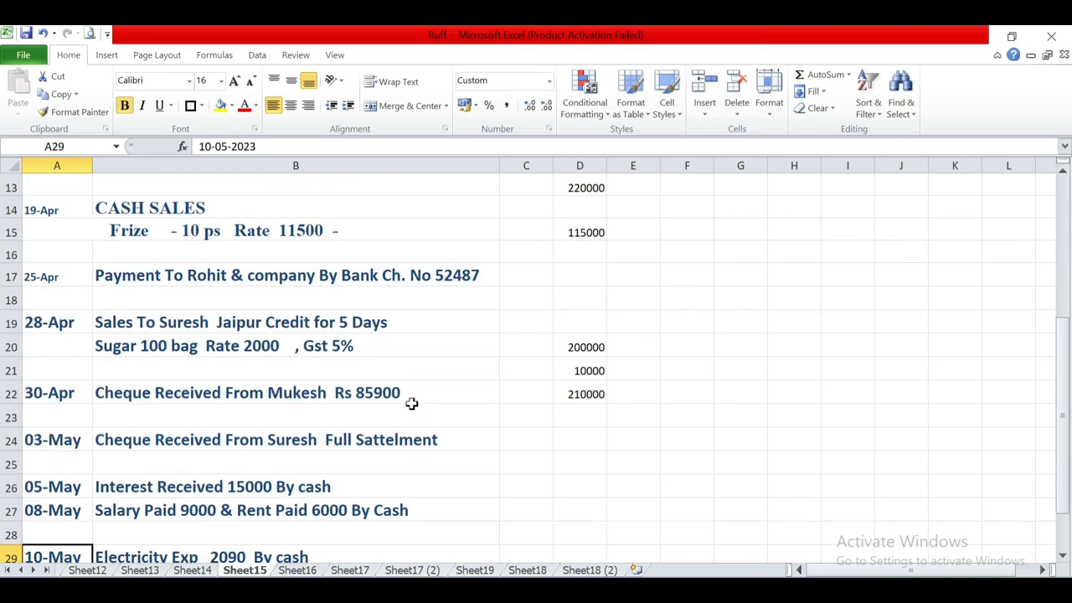
{"action": "key", "text": "alt+Tab"}
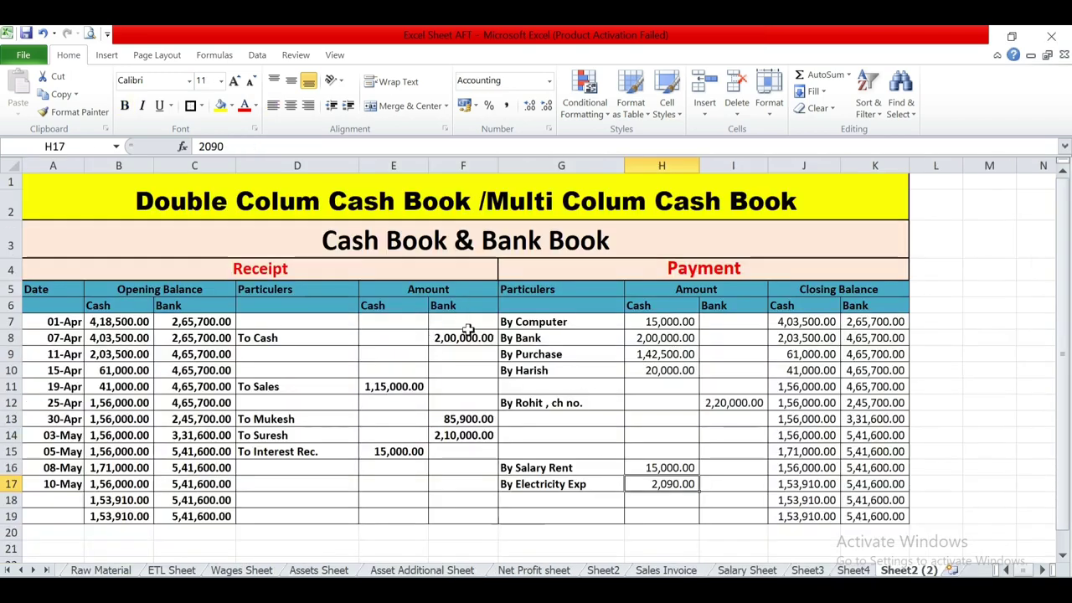
{"action": "scroll", "coordinate": [472, 343], "scroll_direction": "up", "scroll_amount": 1}
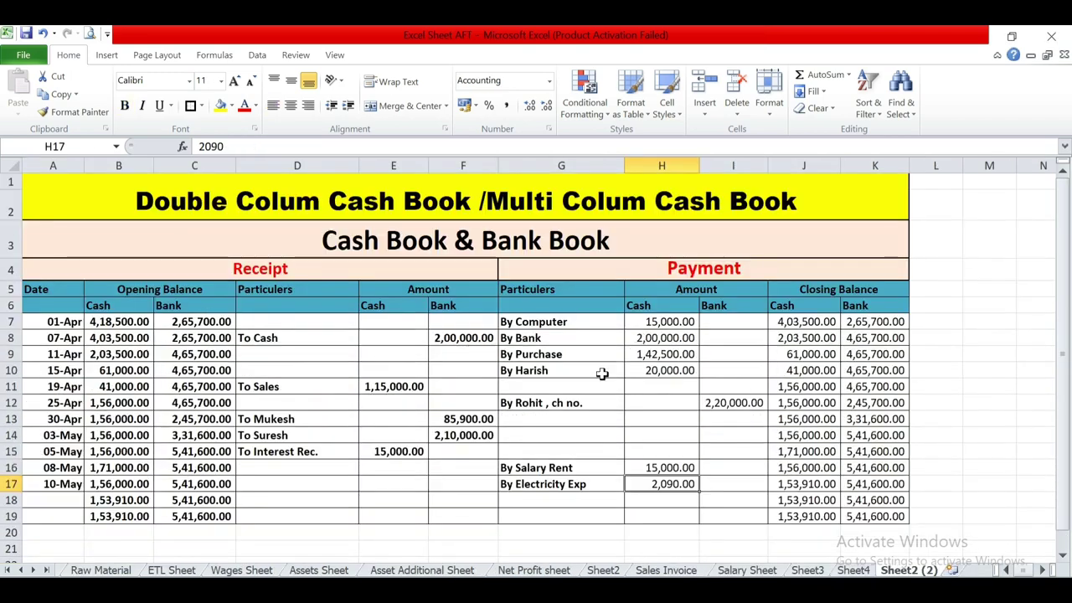
Step: Compare the closing cash and bank figures noted in B32 of the Ruff workbook with the cash book's closing balances in J18 and K17
{"action": "key", "text": "alt+Tab"}
{"action": "scroll", "coordinate": [369, 394], "scroll_direction": "down", "scroll_amount": 4}
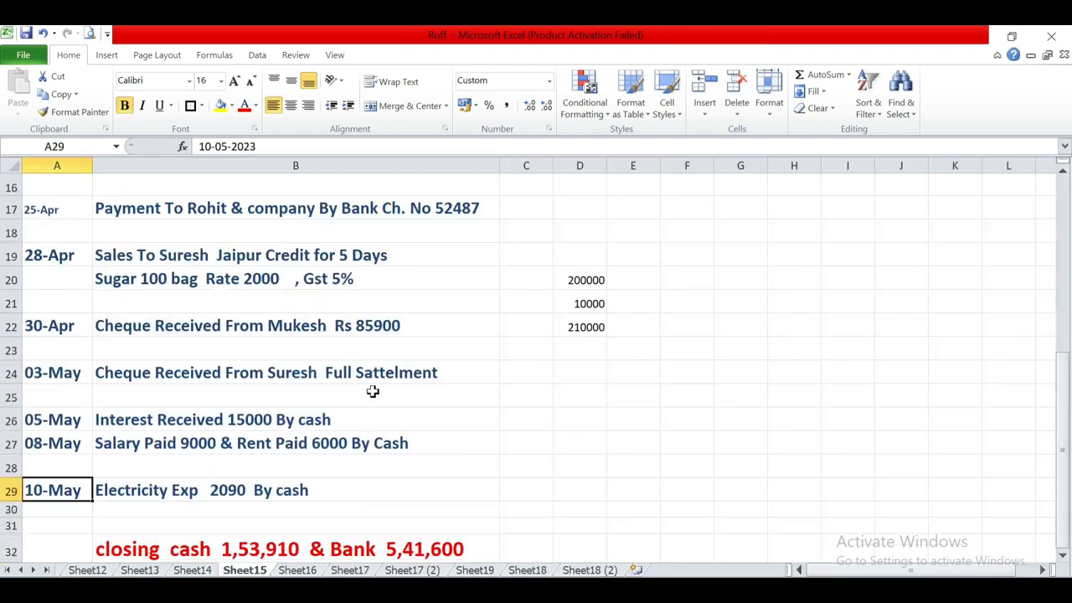
{"action": "left_click", "coordinate": [196, 340]}
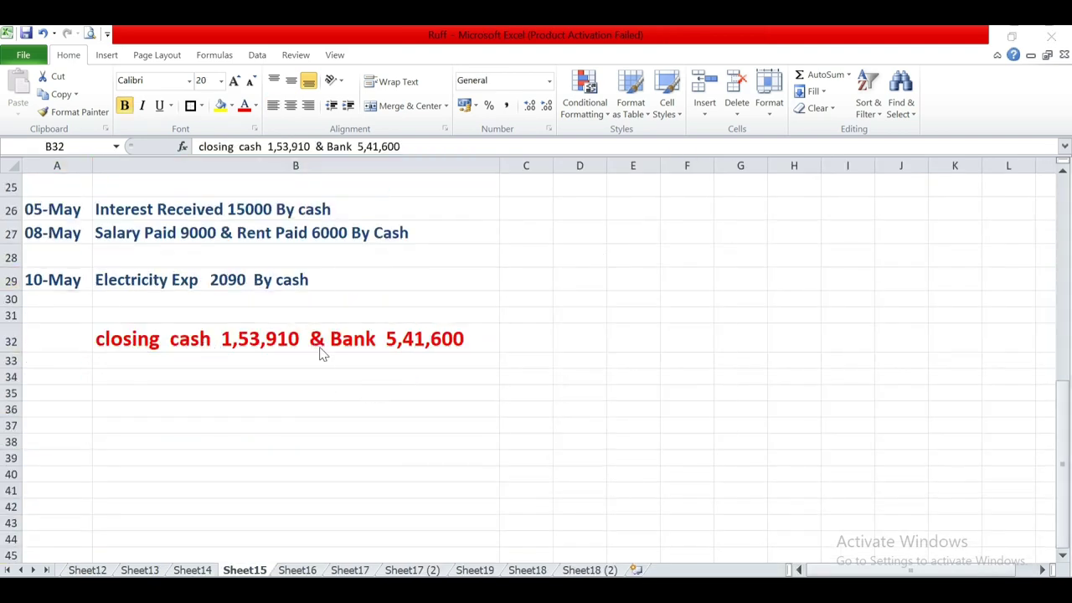
{"action": "key", "text": "alt+Tab"}
{"action": "left_click", "coordinate": [794, 501]}
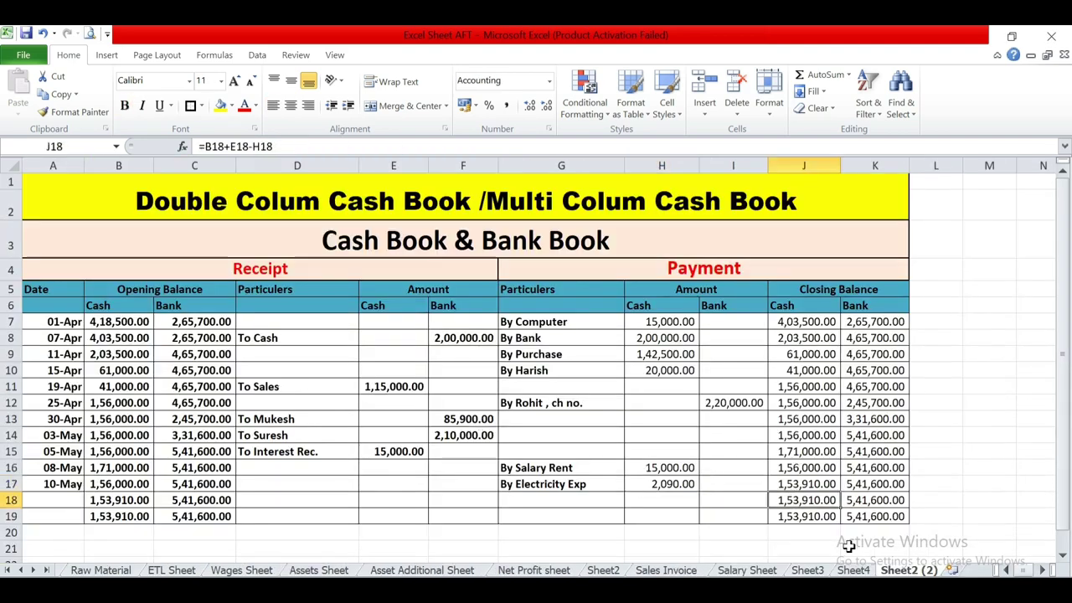
{"action": "key", "text": "alt+Tab"}
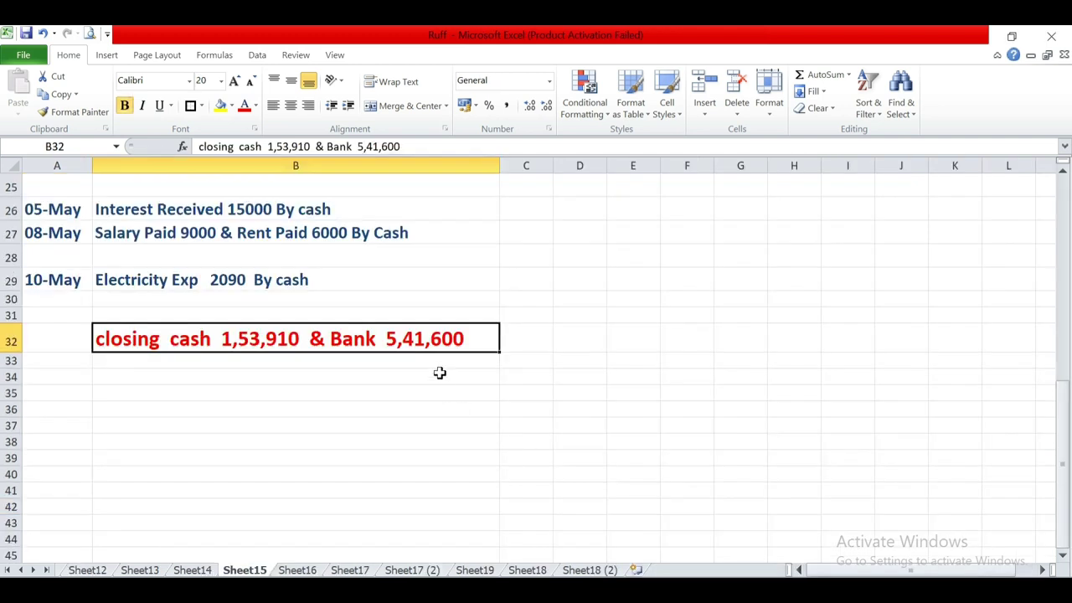
{"action": "key", "text": "alt+Tab"}
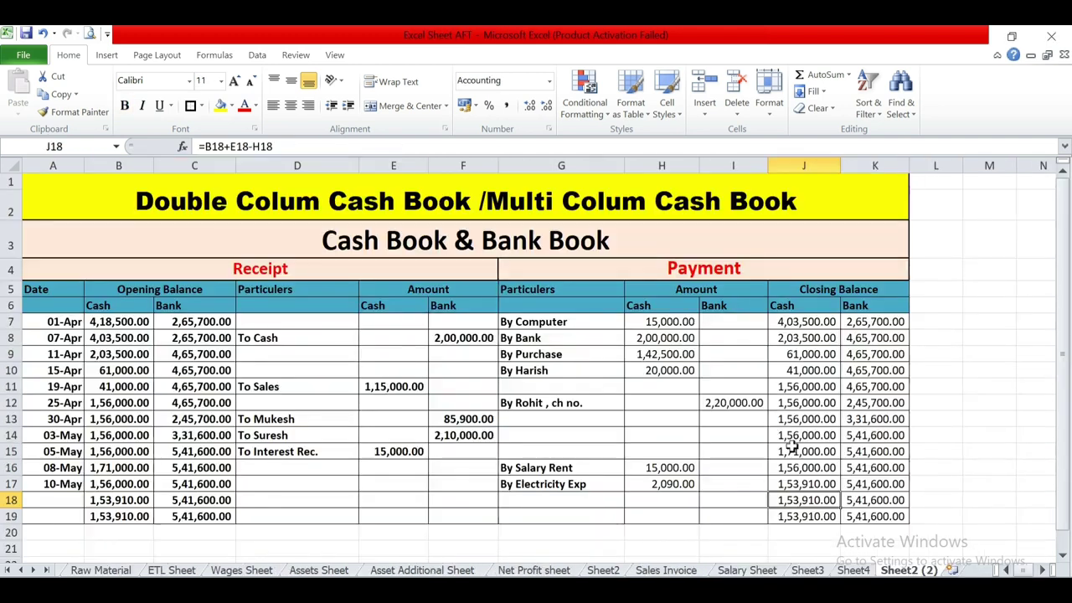
{"action": "left_click", "coordinate": [874, 484]}
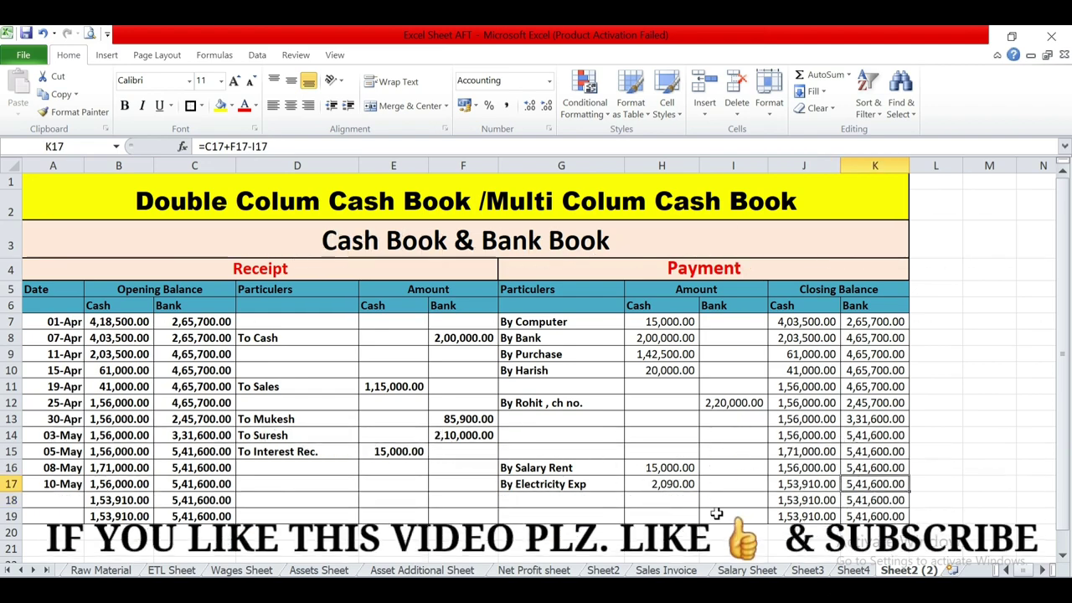
{"action": "key", "text": "alt+Tab"}
{"action": "scroll", "coordinate": [296, 383], "scroll_direction": "up", "scroll_amount": 1}
{"action": "scroll", "coordinate": [297, 383], "scroll_direction": "down", "scroll_amount": 2}
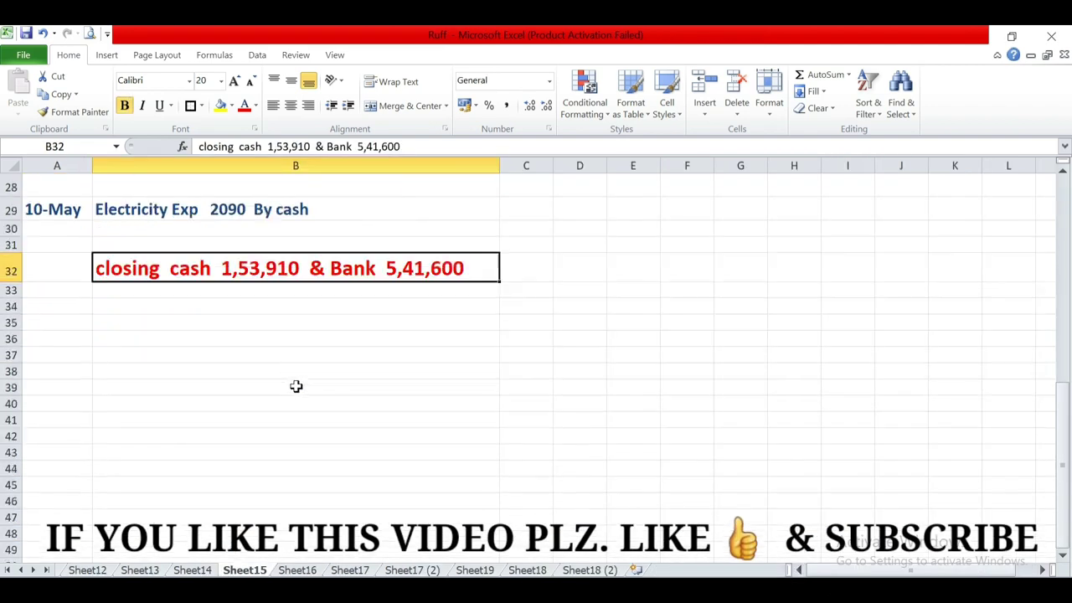
{"action": "key", "text": "alt+Tab"}
{"action": "scroll", "coordinate": [352, 410], "scroll_direction": "down", "scroll_amount": 2}
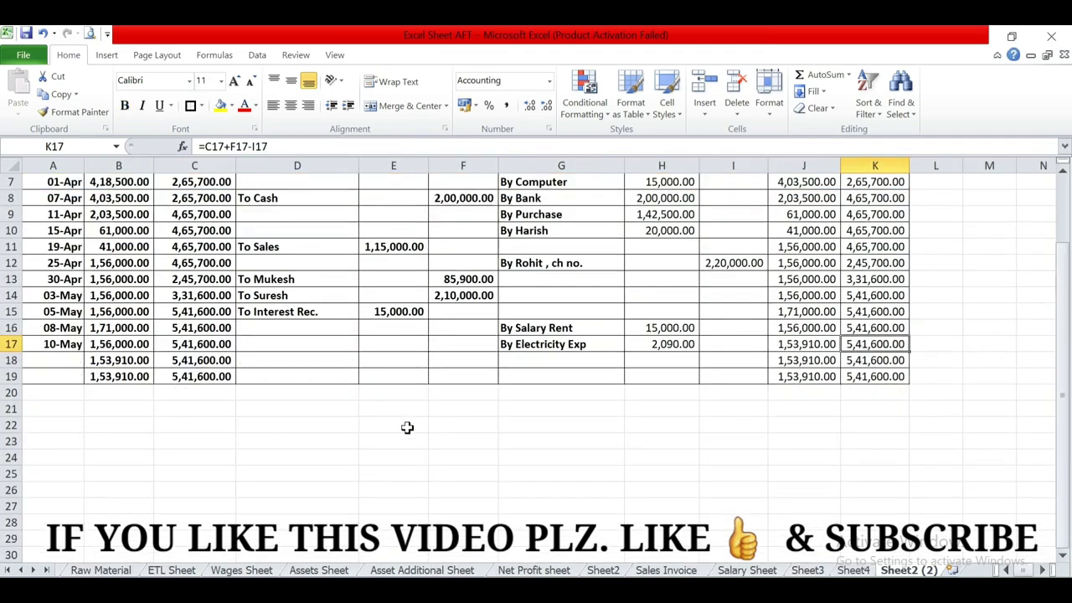
{"action": "scroll", "coordinate": [405, 427], "scroll_direction": "up", "scroll_amount": 2}
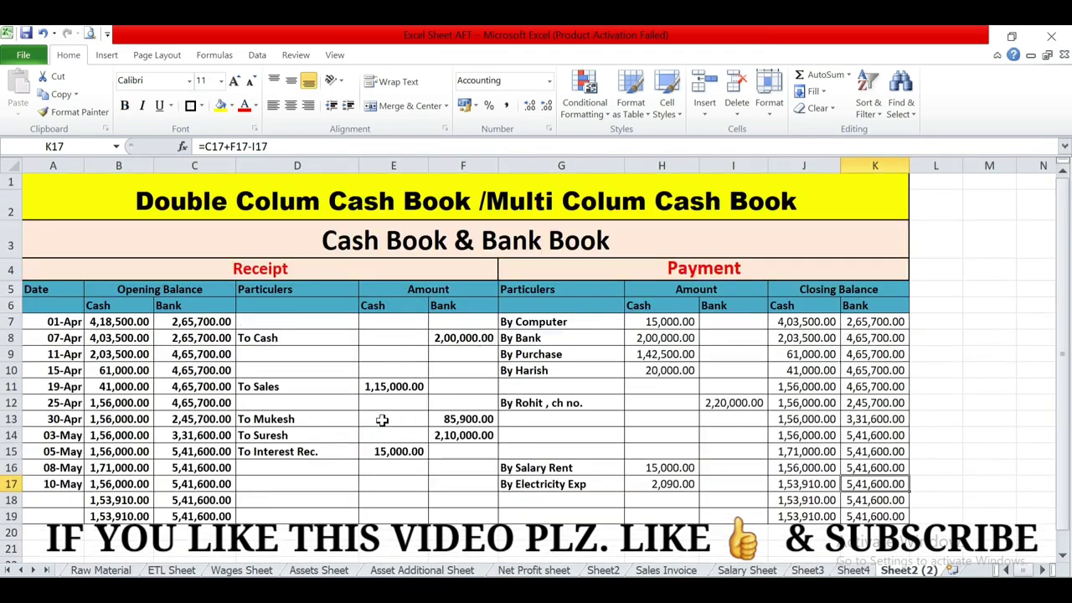